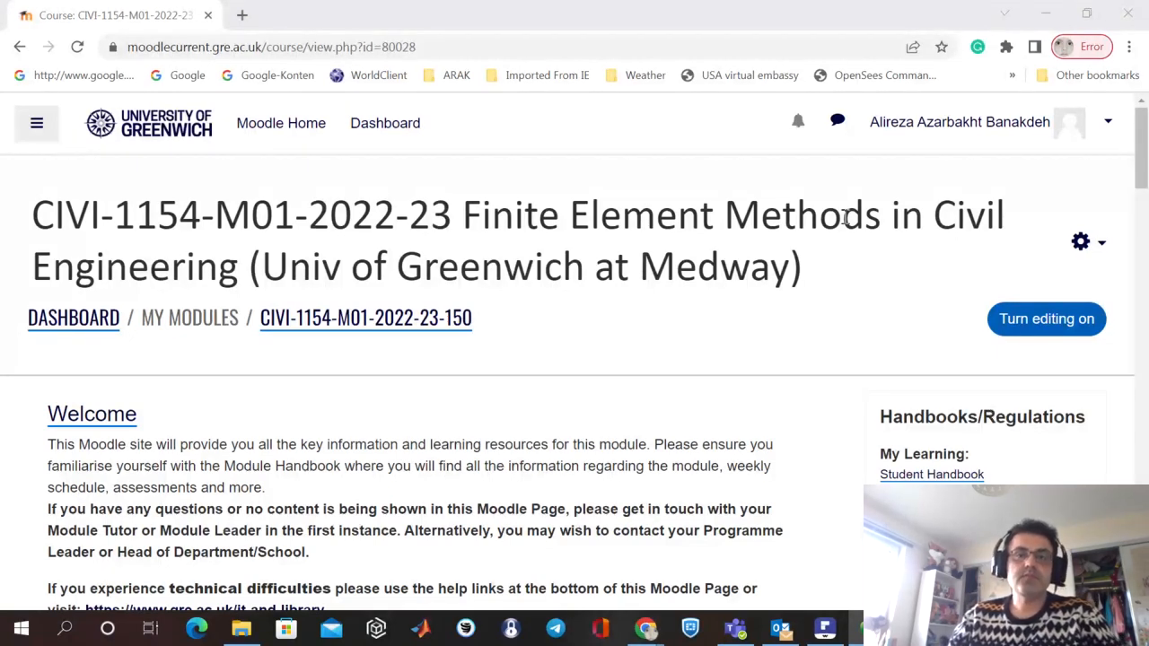
Expand the Resources and Materials section of the Finite Element Methods course page and look through its ETABS resources.
{"action": "left_click_drag", "start_coordinate": [723, 216], "coordinate": [513, 218]}
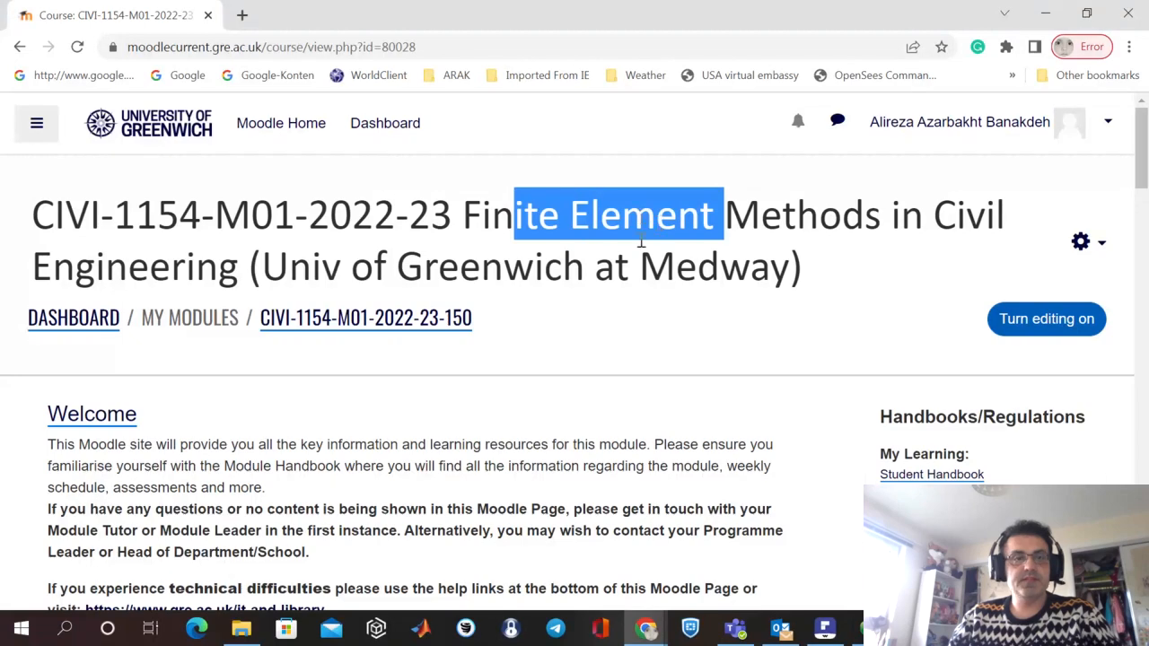
{"action": "scroll", "coordinate": [641, 240], "scroll_direction": "down", "scroll_amount": 7}
{"action": "scroll", "coordinate": [634, 242], "scroll_direction": "down", "scroll_amount": 9}
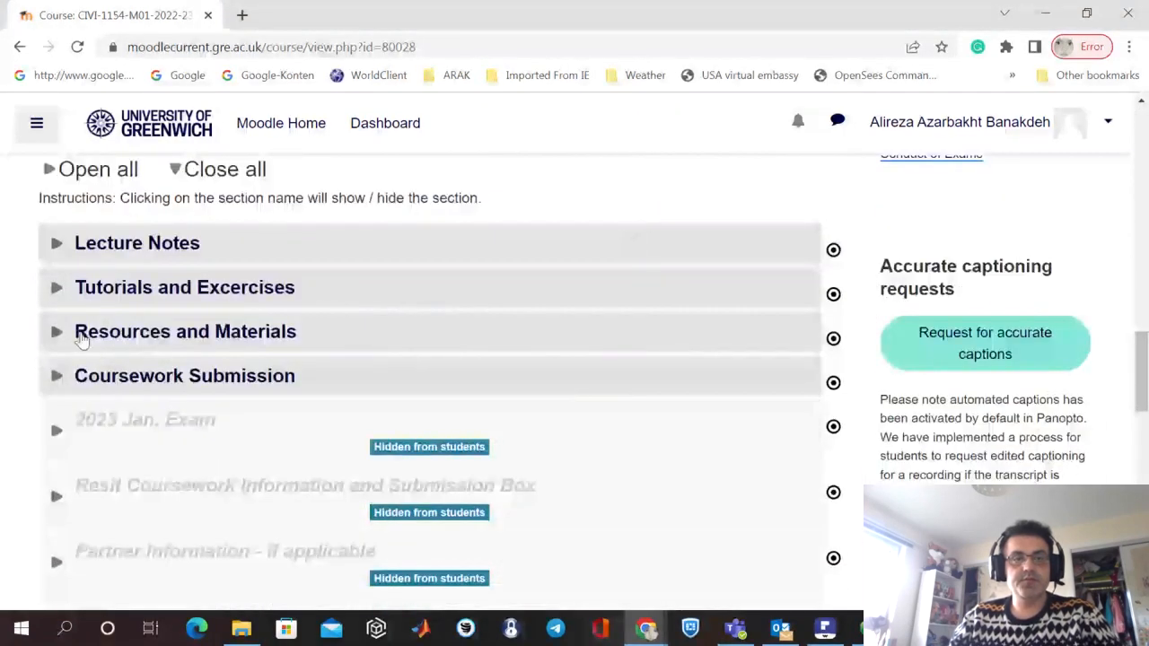
{"action": "left_click", "coordinate": [56, 334]}
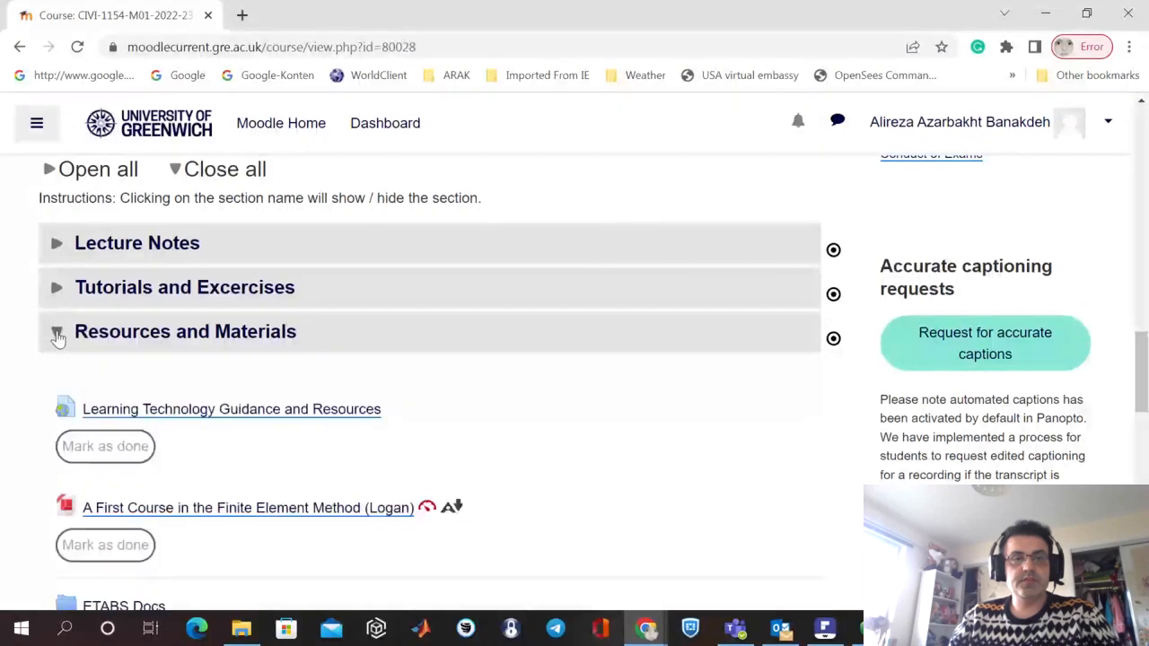
{"action": "scroll", "coordinate": [332, 372], "scroll_direction": "down", "scroll_amount": 5}
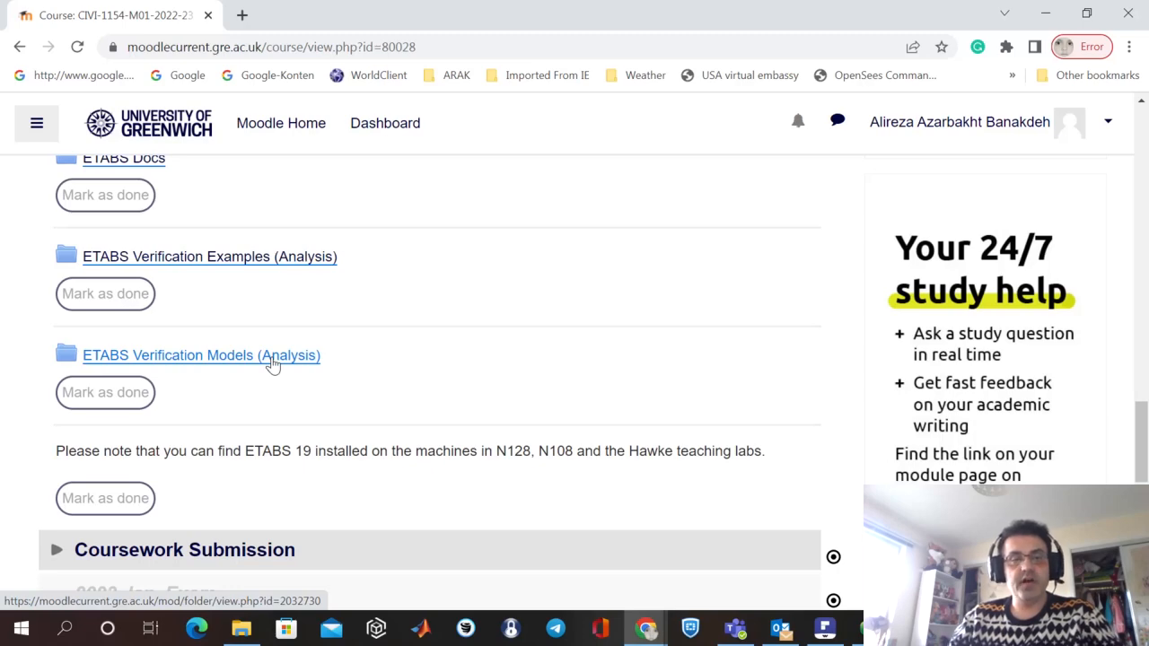
Switch to File Explorer, open the Example 01 verification PDF and review its problem description and frame geometry and loading figure.
{"action": "left_click", "coordinate": [241, 628]}
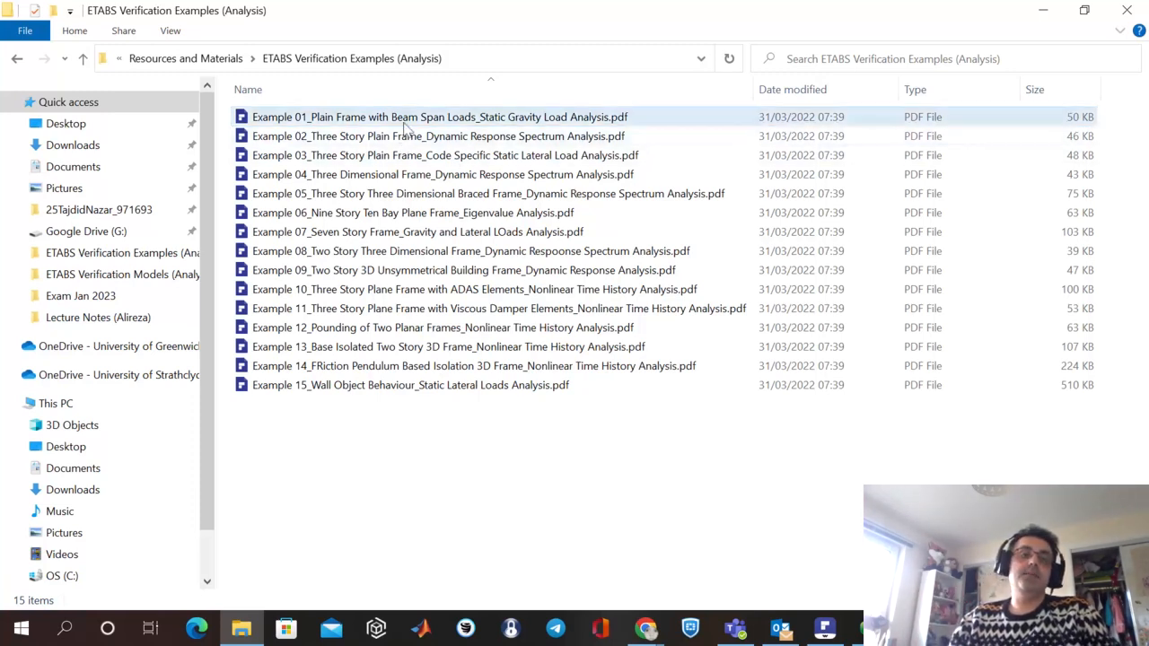
{"action": "left_click", "coordinate": [339, 122]}
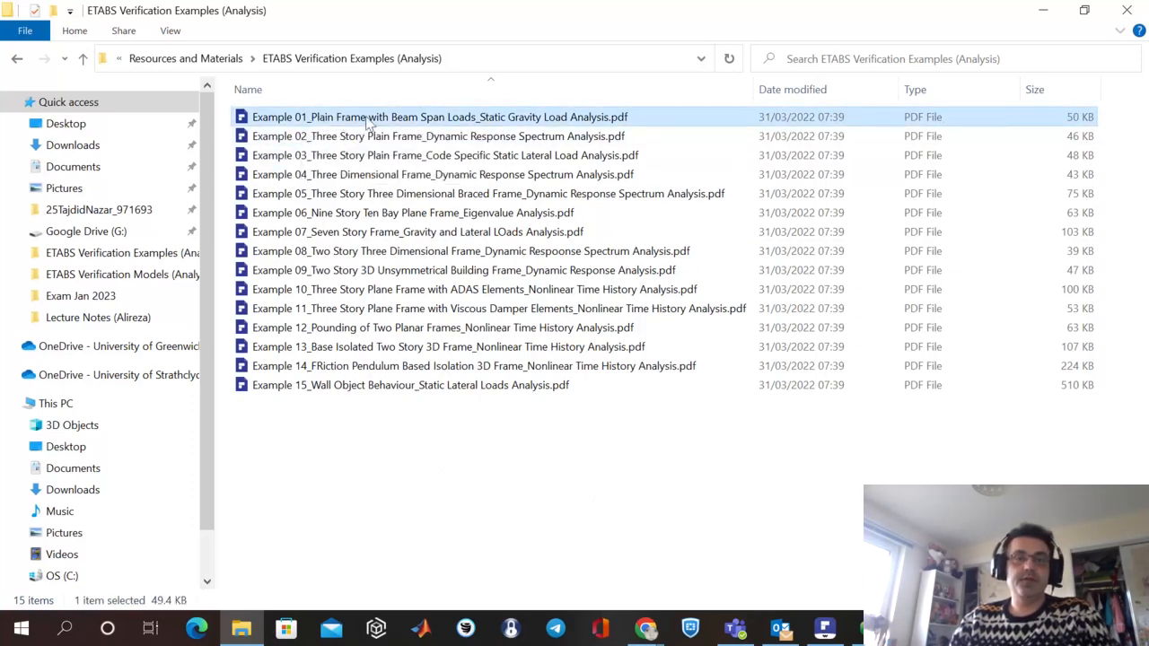
{"action": "double_click", "coordinate": [367, 121]}
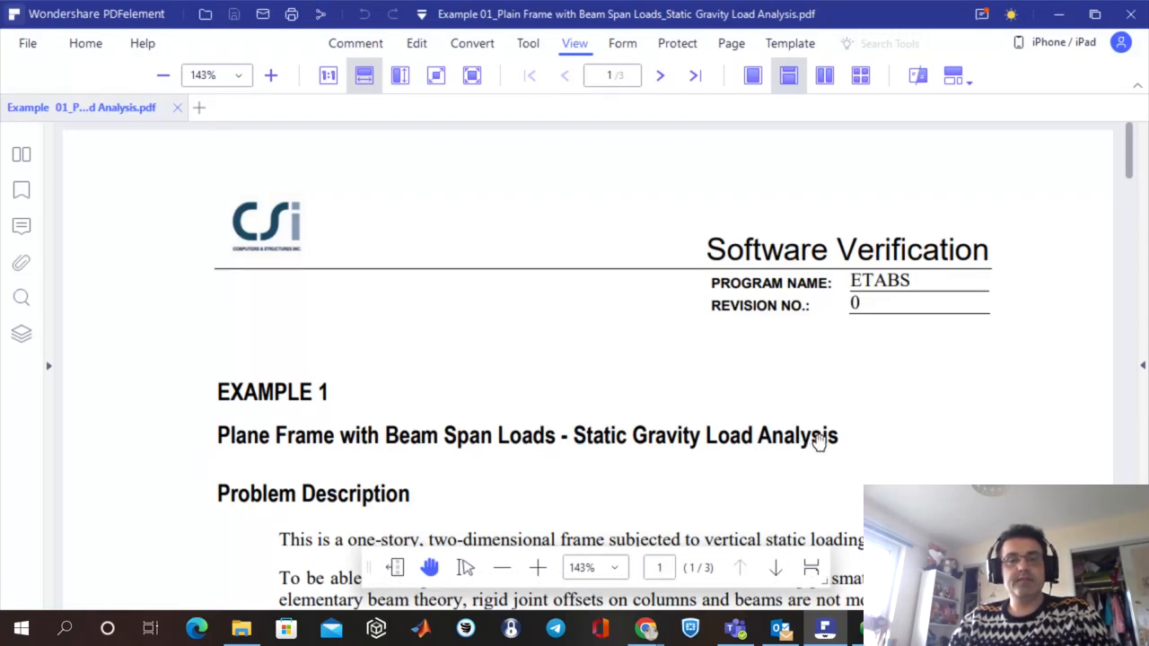
{"action": "scroll", "coordinate": [822, 403], "scroll_direction": "down", "scroll_amount": 3}
{"action": "scroll", "coordinate": [822, 403], "scroll_direction": "down", "scroll_amount": 12}
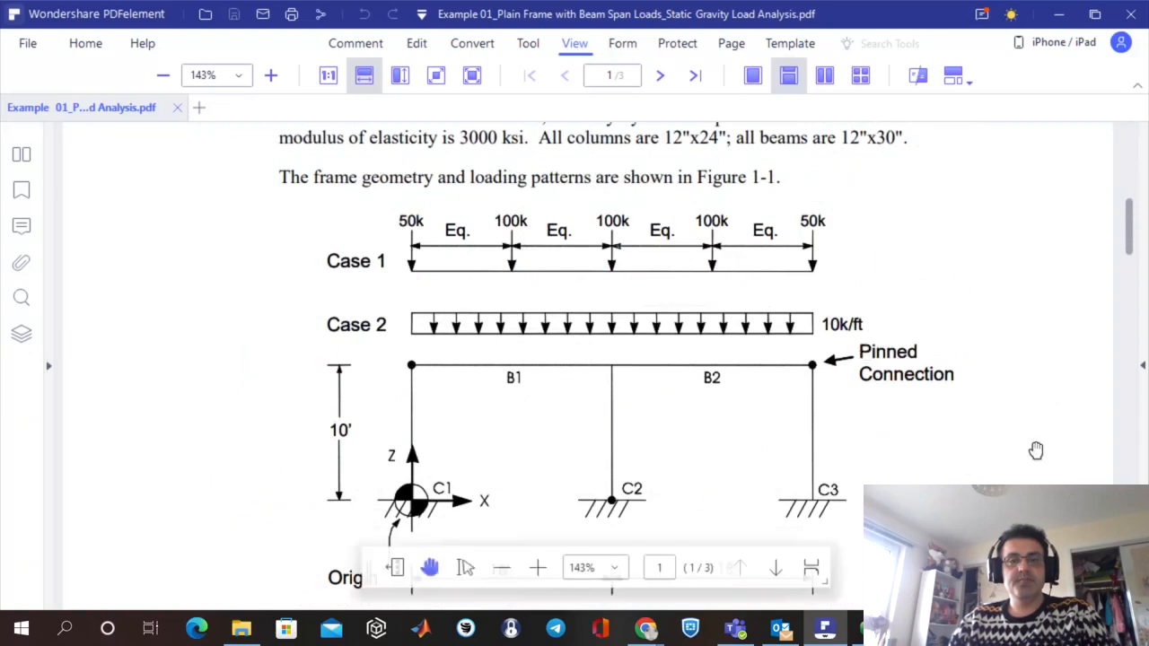
{"action": "scroll", "coordinate": [1027, 471], "scroll_direction": "up", "scroll_amount": 1}
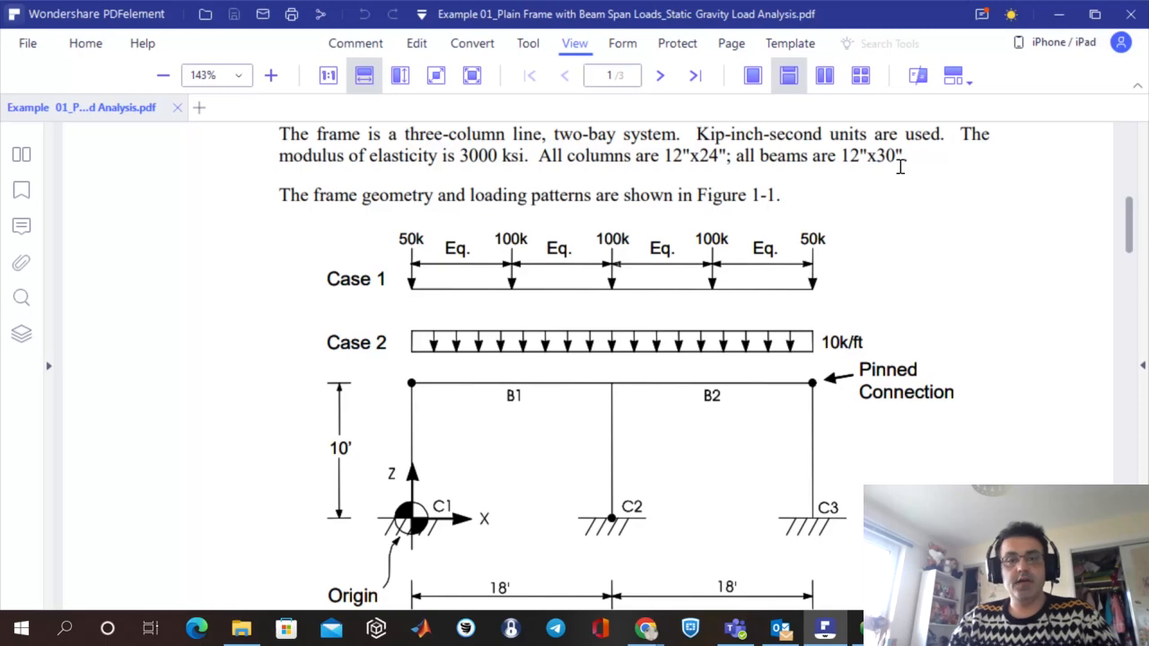
Return to File Explorer, browse the ETABS Verification Models (Analysis) folder and select Example 01.edb.
{"action": "left_click", "coordinate": [242, 628]}
{"action": "left_click", "coordinate": [185, 59]}
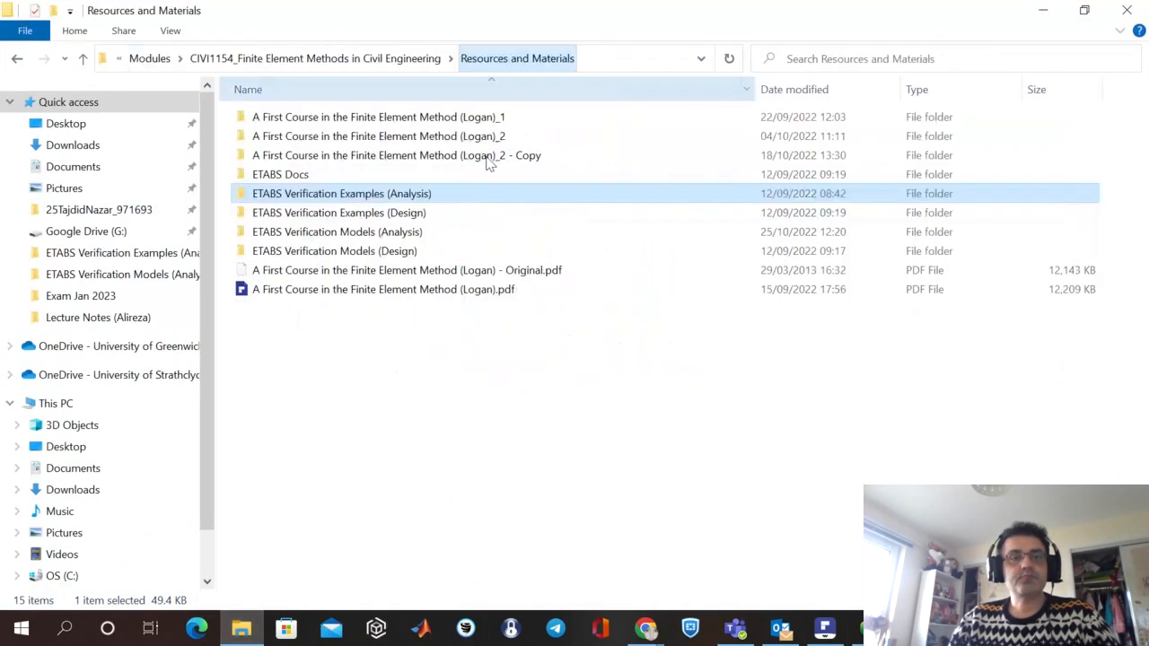
{"action": "double_click", "coordinate": [386, 232]}
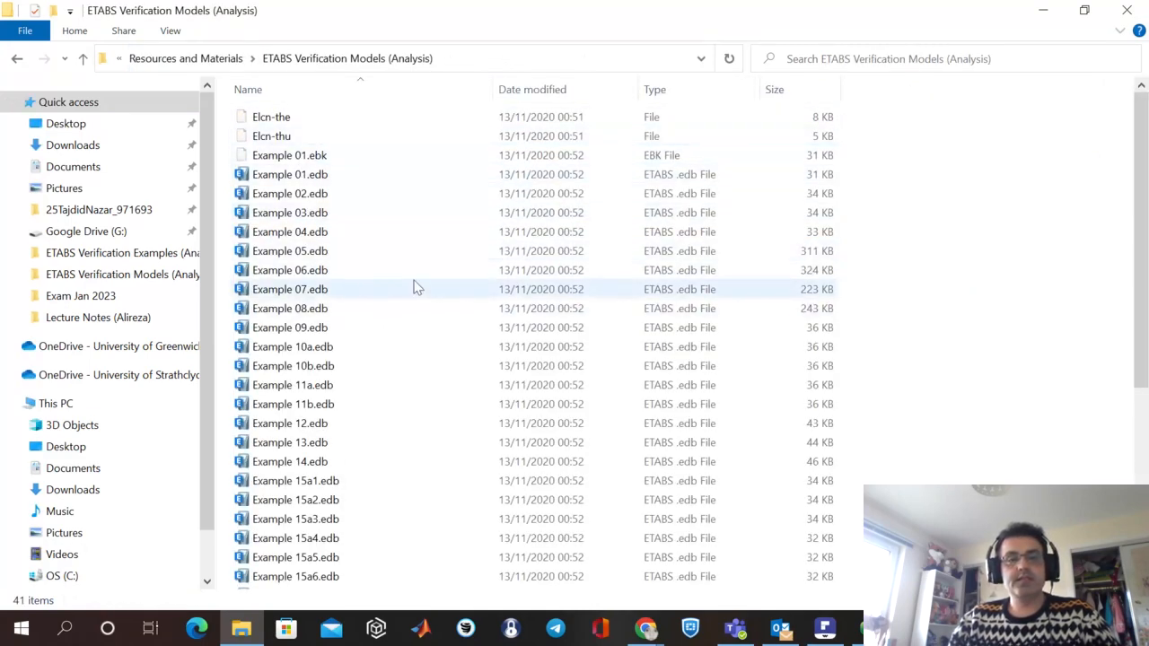
{"action": "scroll", "coordinate": [412, 285], "scroll_direction": "down", "scroll_amount": 5}
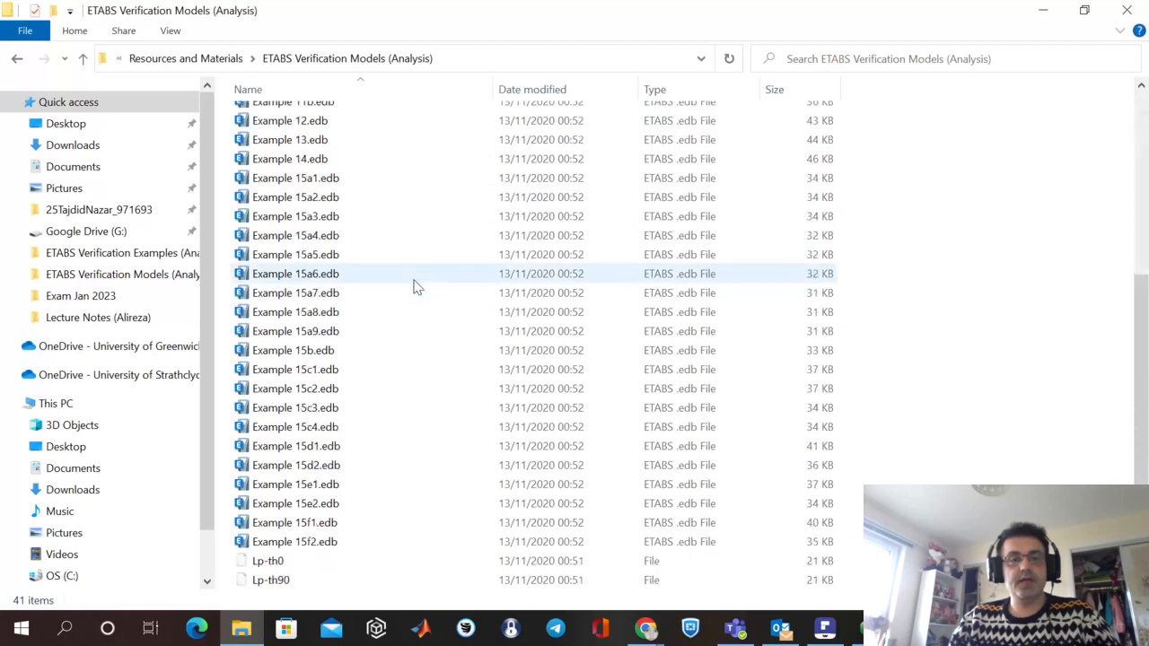
{"action": "scroll", "coordinate": [400, 260], "scroll_direction": "up", "scroll_amount": 5}
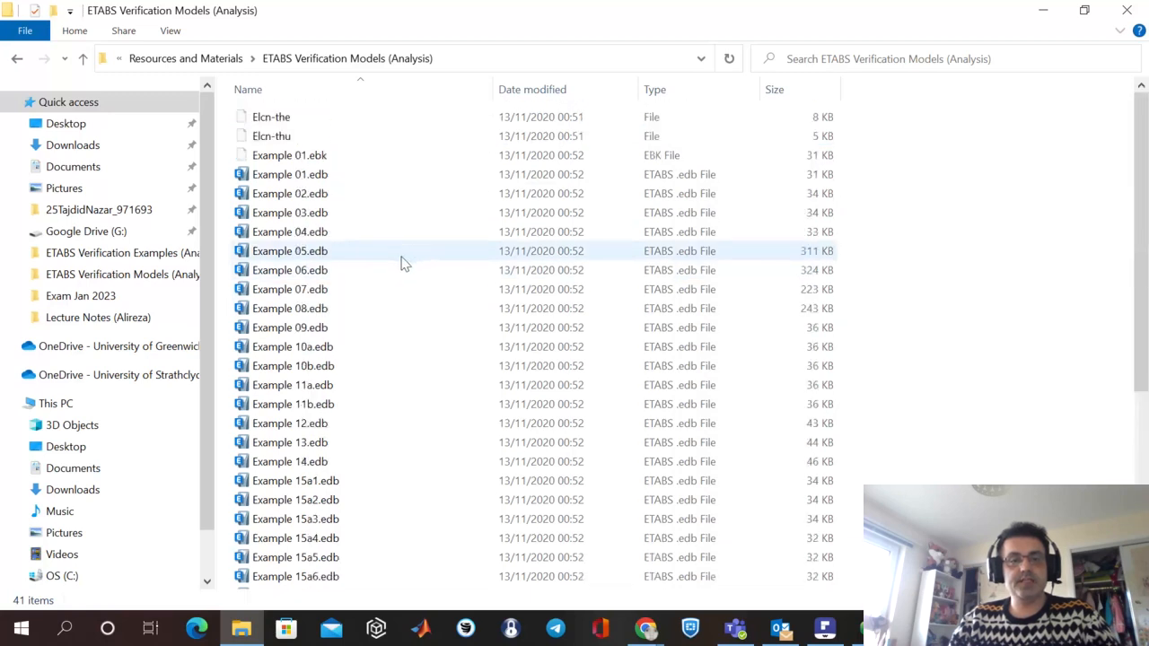
{"action": "left_click", "coordinate": [328, 178]}
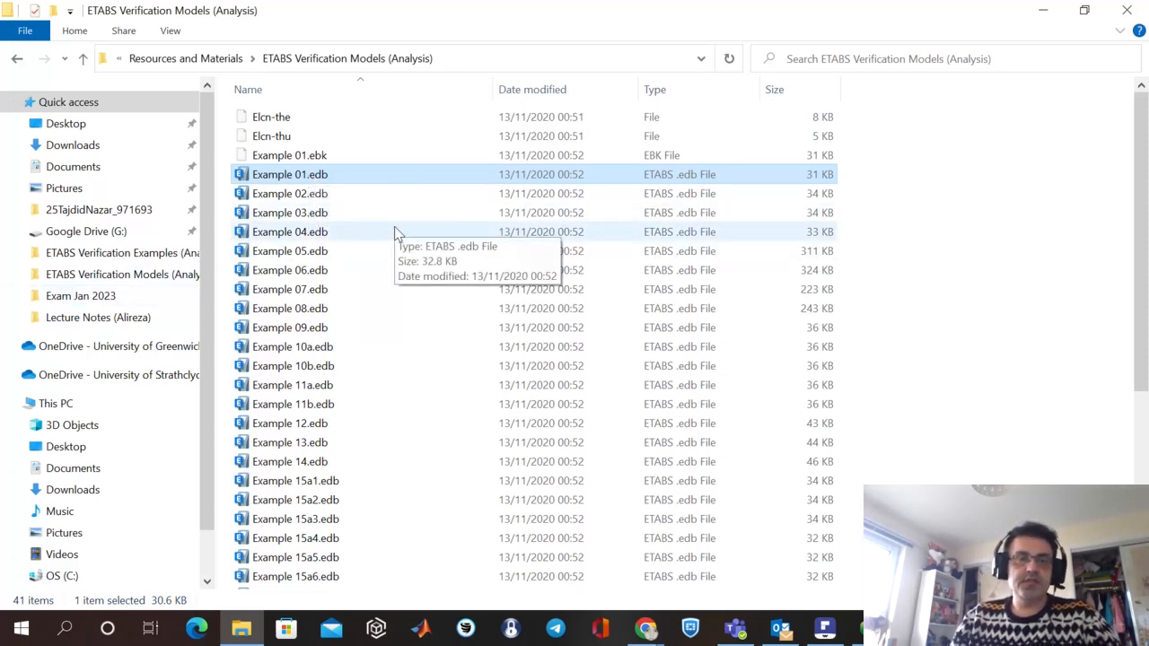
Copy the models folder's path, switch to ETABS and open Example 01.edb from that folder.
{"action": "left_click", "coordinate": [474, 60]}
{"action": "key", "text": "ctrl+c"}
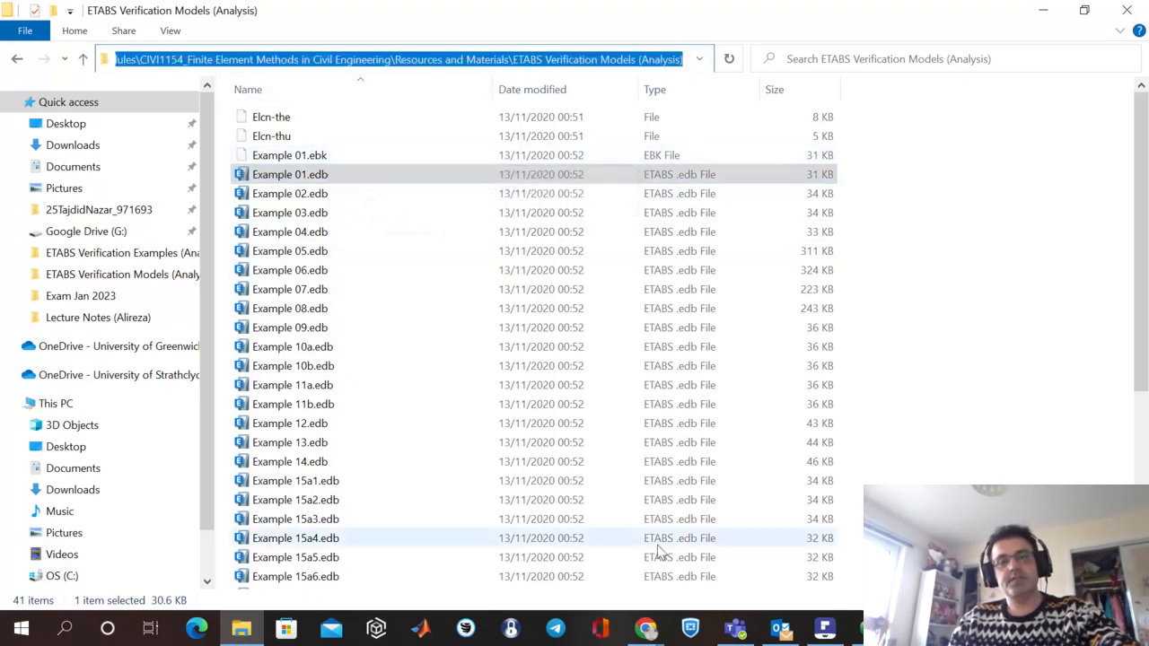
{"action": "left_click", "coordinate": [241, 628]}
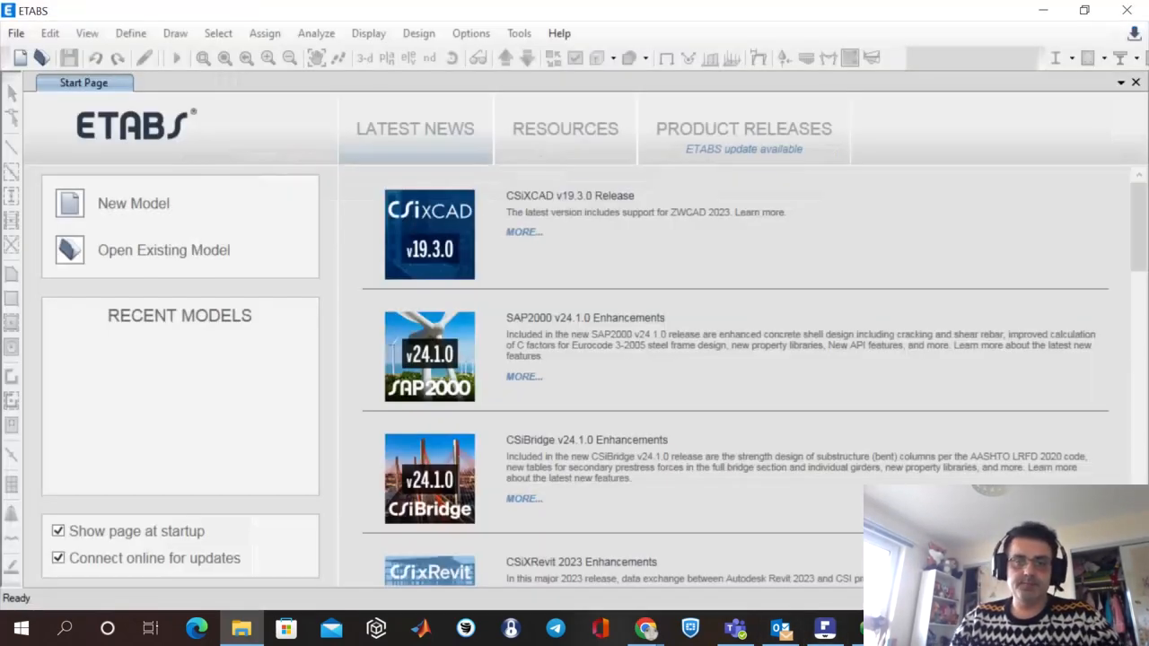
{"action": "left_click", "coordinate": [18, 34]}
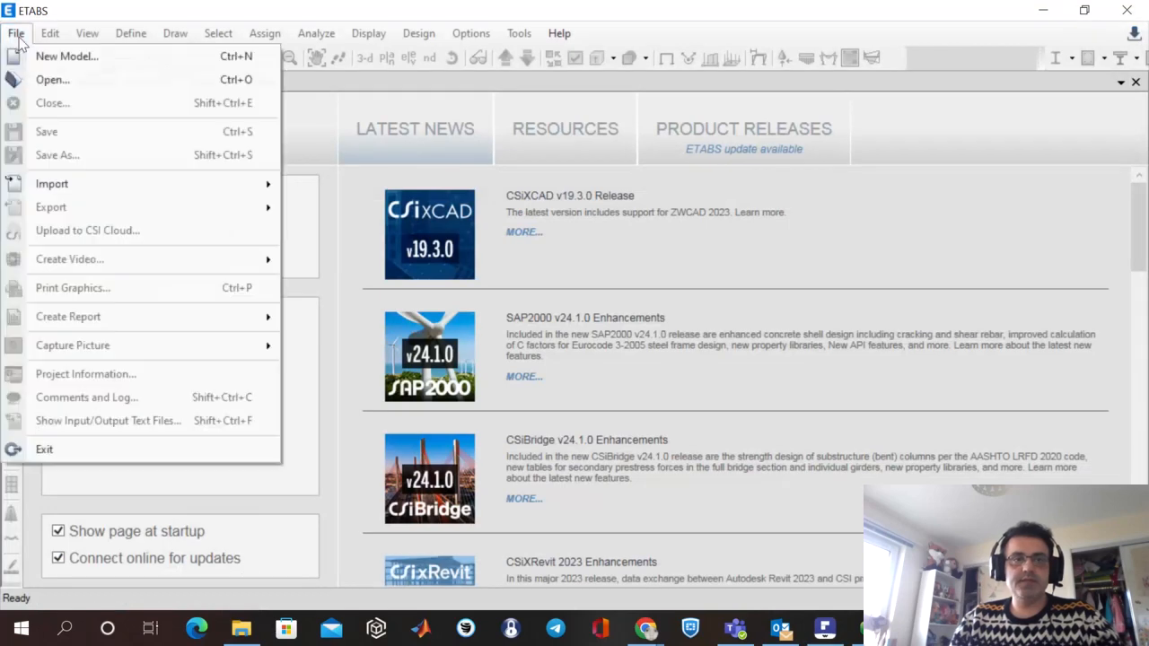
{"action": "left_click", "coordinate": [75, 88]}
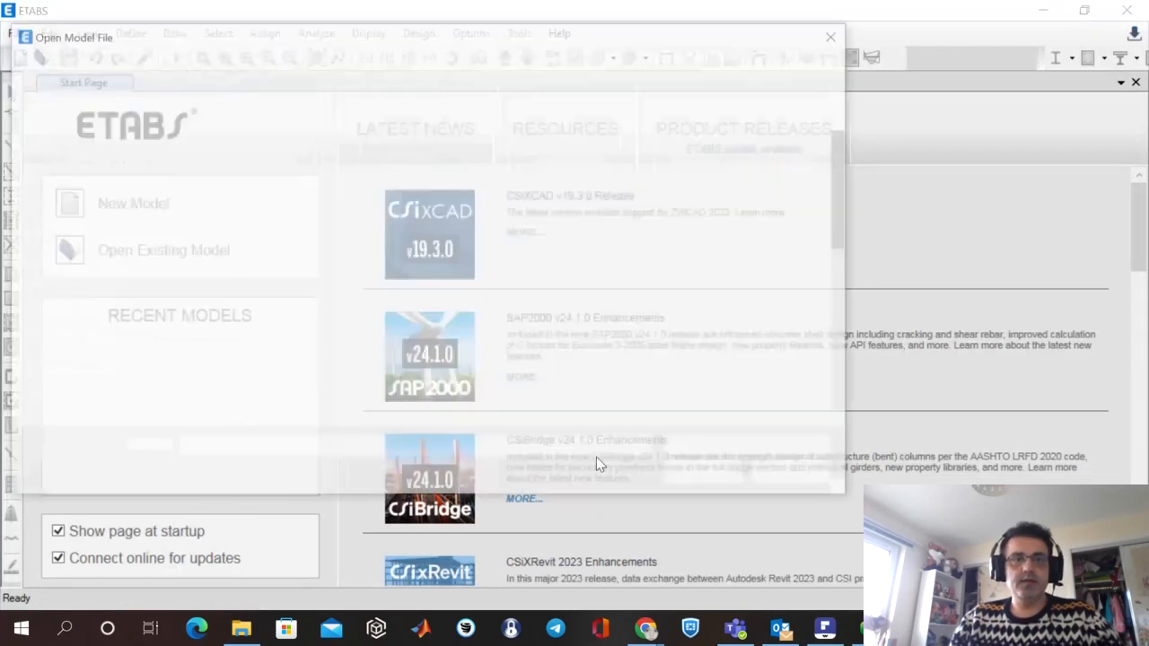
{"action": "key", "text": "ctrl+v"}
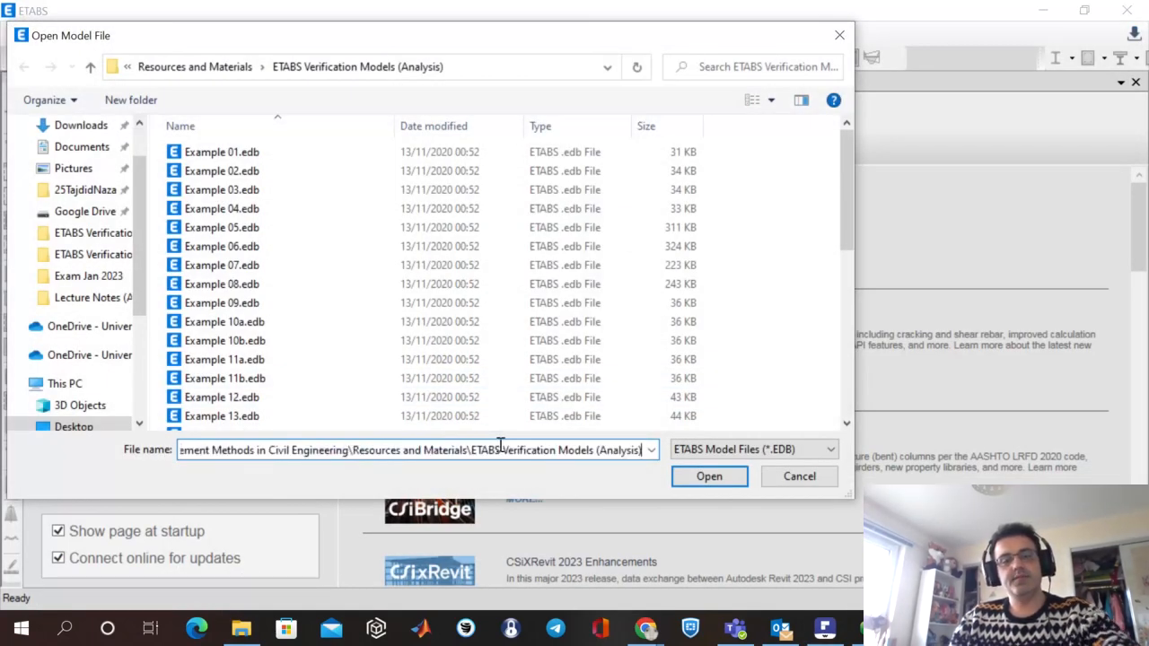
{"action": "key", "text": "Return"}
{"action": "left_click", "coordinate": [324, 153]}
{"action": "left_click", "coordinate": [325, 158]}
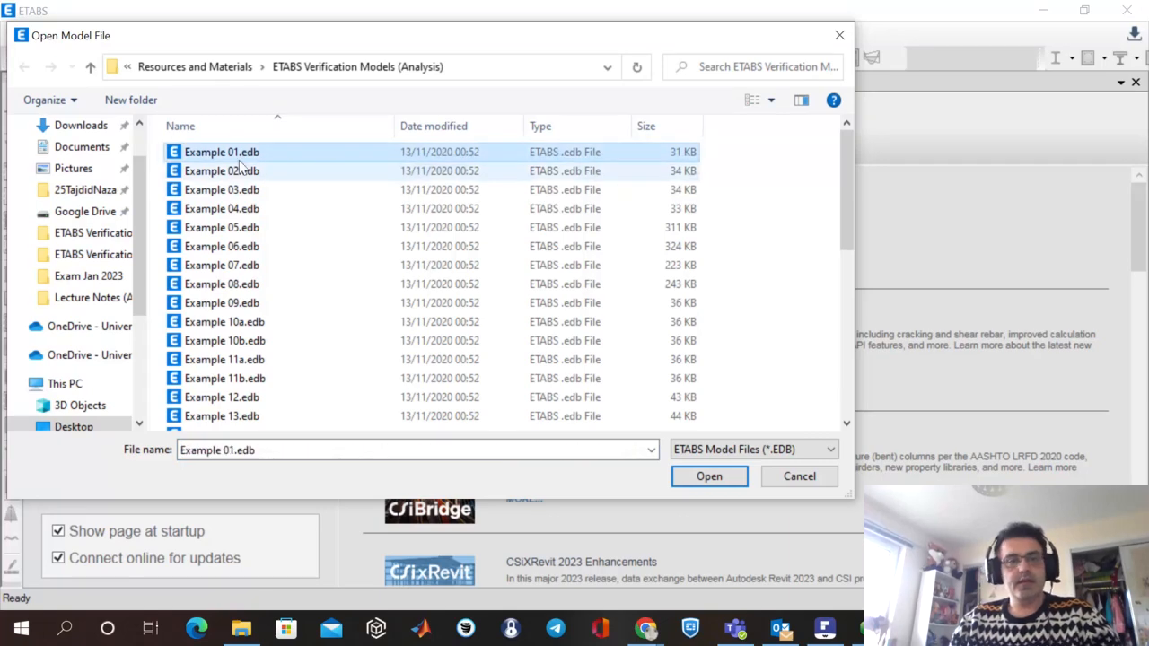
{"action": "left_click", "coordinate": [709, 477]}
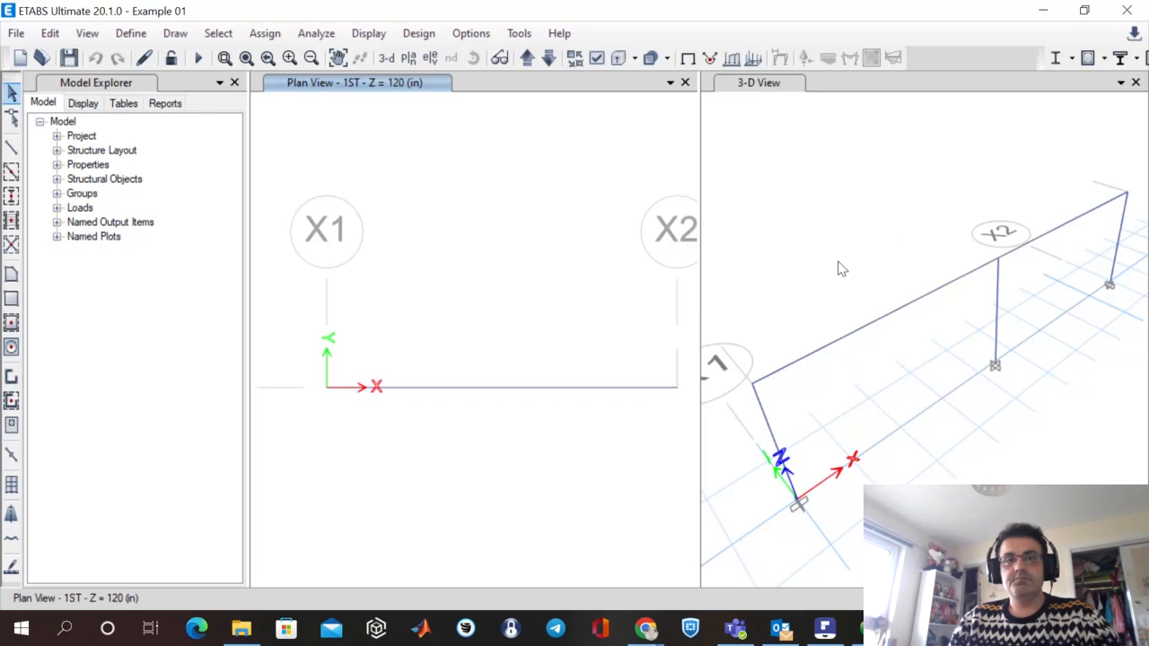
Close the plan view and show the Y0 elevation in the remaining view.
{"action": "left_click", "coordinate": [685, 82]}
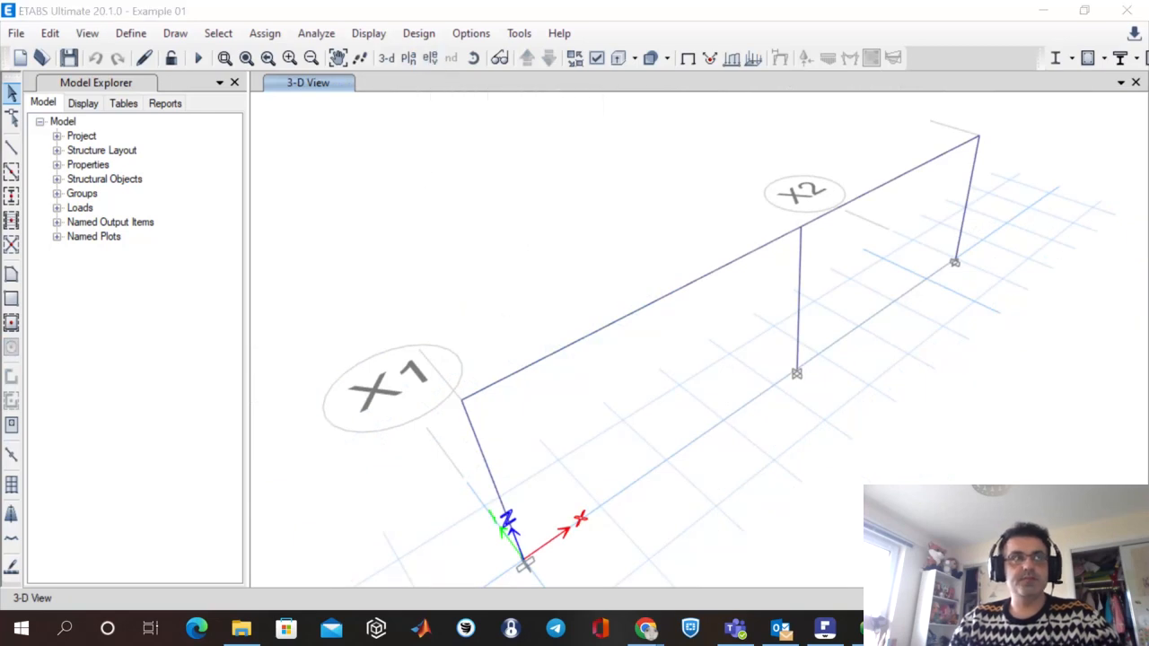
{"action": "left_click_drag", "start_coordinate": [679, 356], "coordinate": [803, 108]}
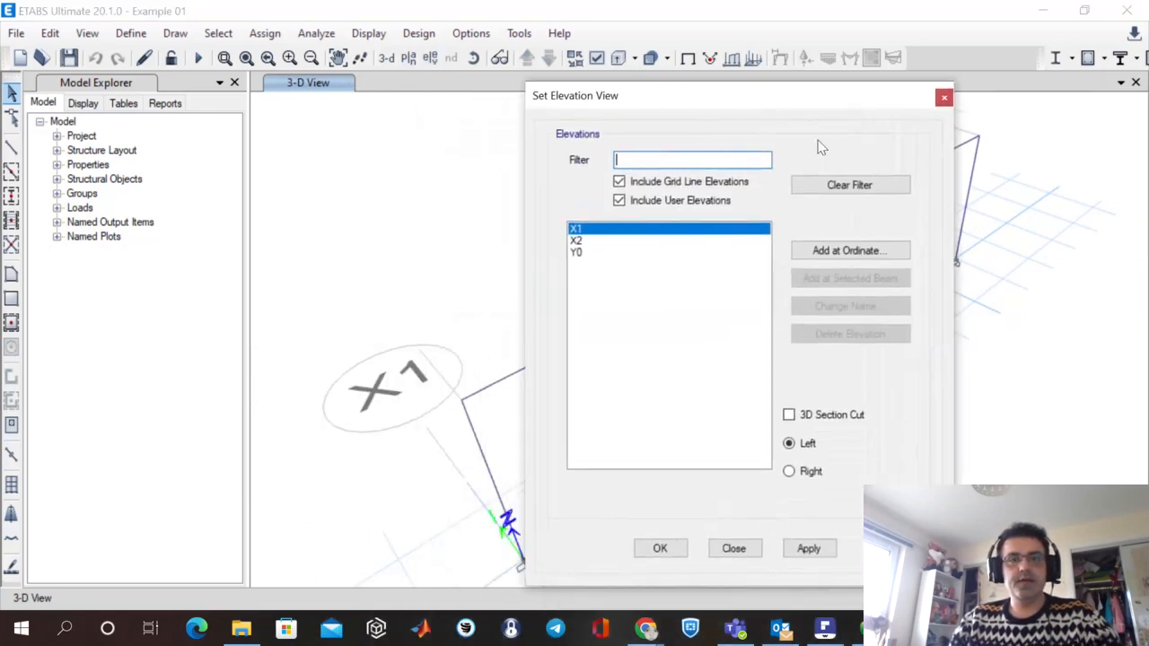
{"action": "left_click", "coordinate": [597, 253]}
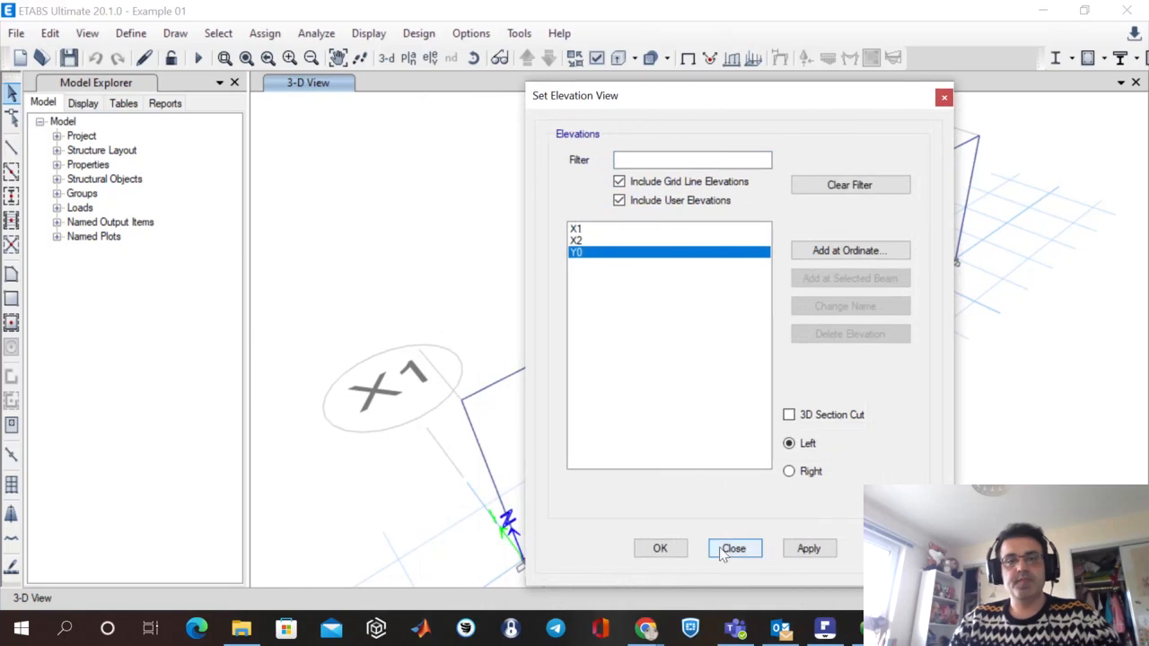
{"action": "left_click", "coordinate": [671, 550]}
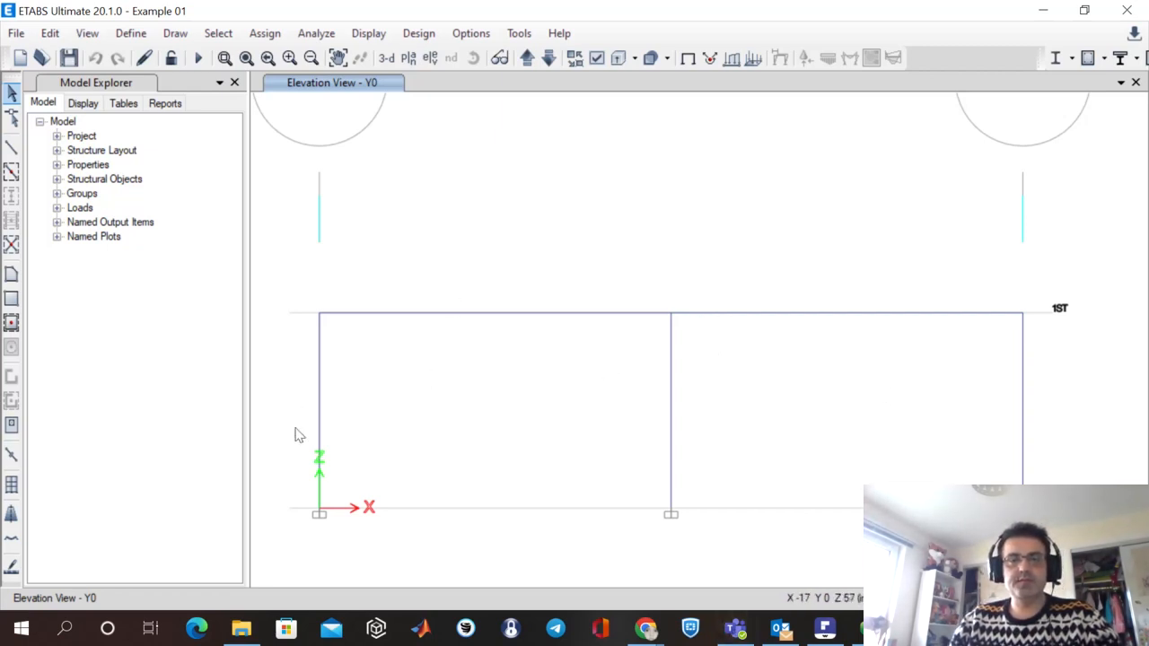
Inspect the assignments of column C1 at the frame's origin in its Column Information, then dismiss it without changes.
{"action": "left_click", "coordinate": [322, 412]}
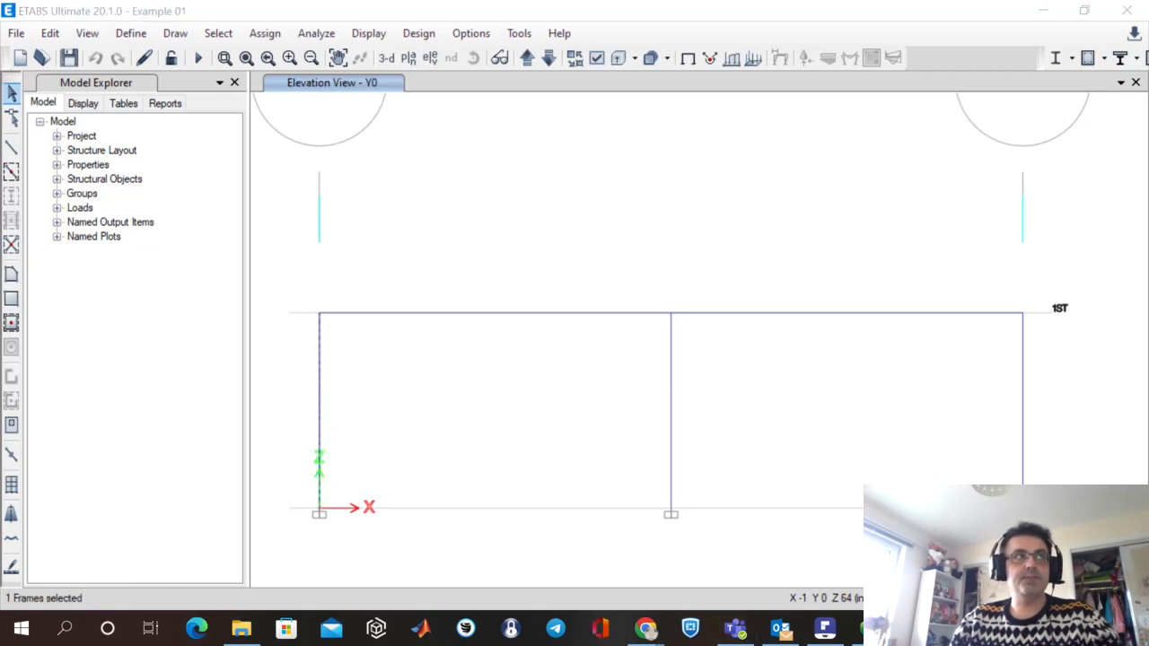
{"action": "left_click_drag", "start_coordinate": [1024, 529], "coordinate": [627, 38]}
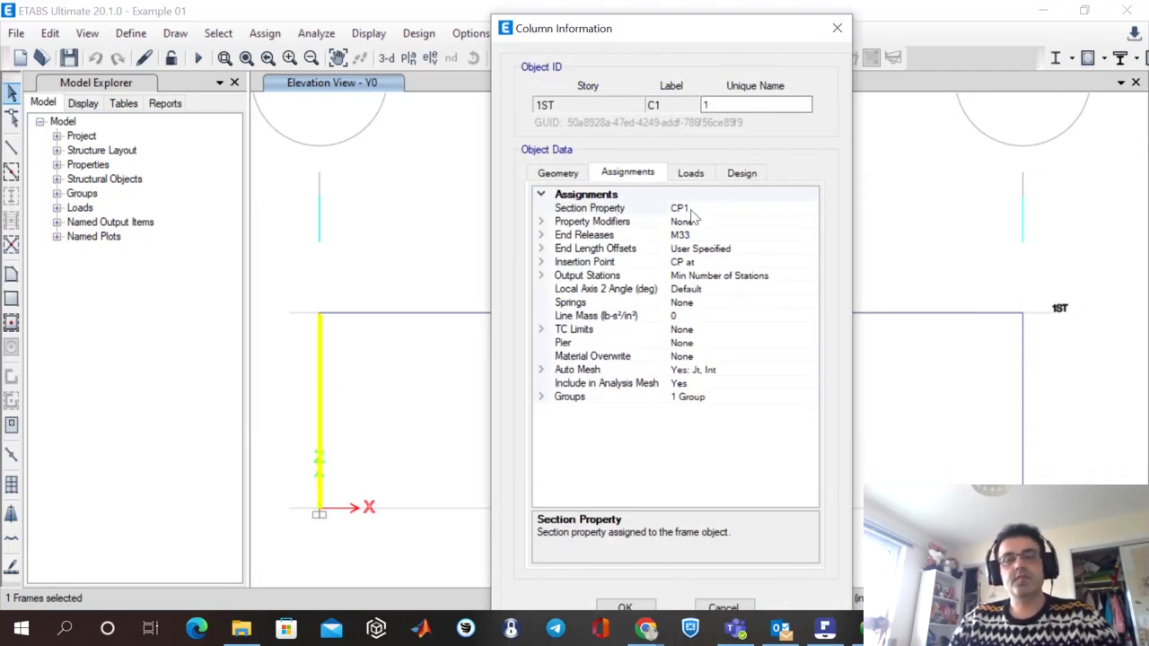
{"action": "left_click_drag", "start_coordinate": [697, 30], "coordinate": [733, 17]}
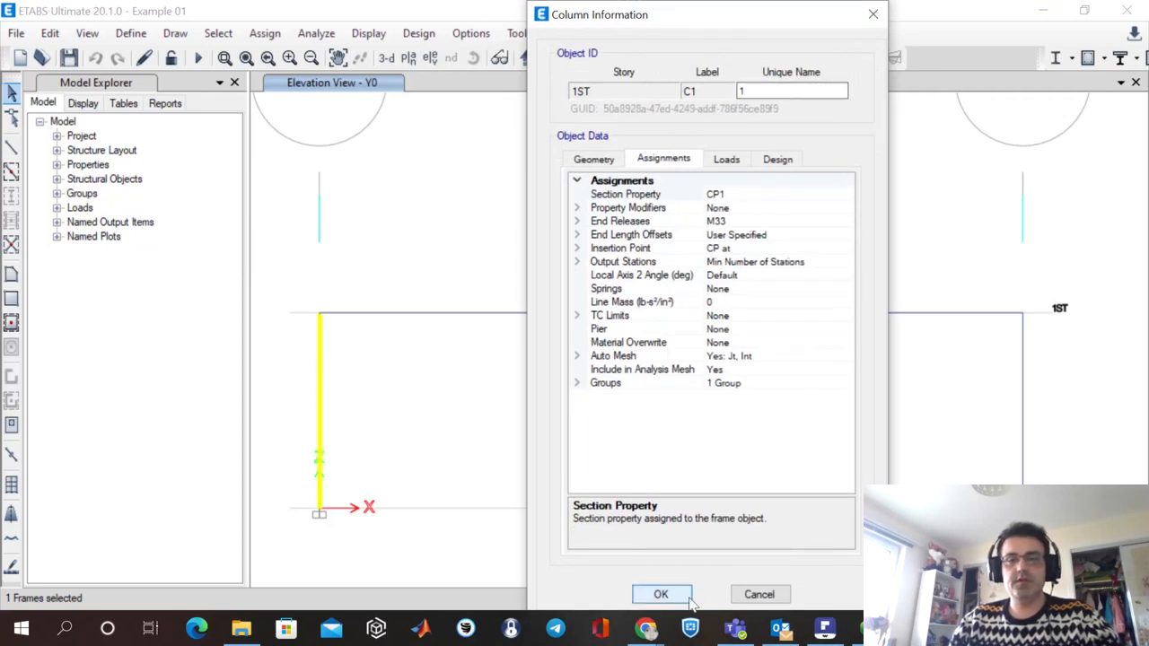
{"action": "left_click", "coordinate": [758, 596]}
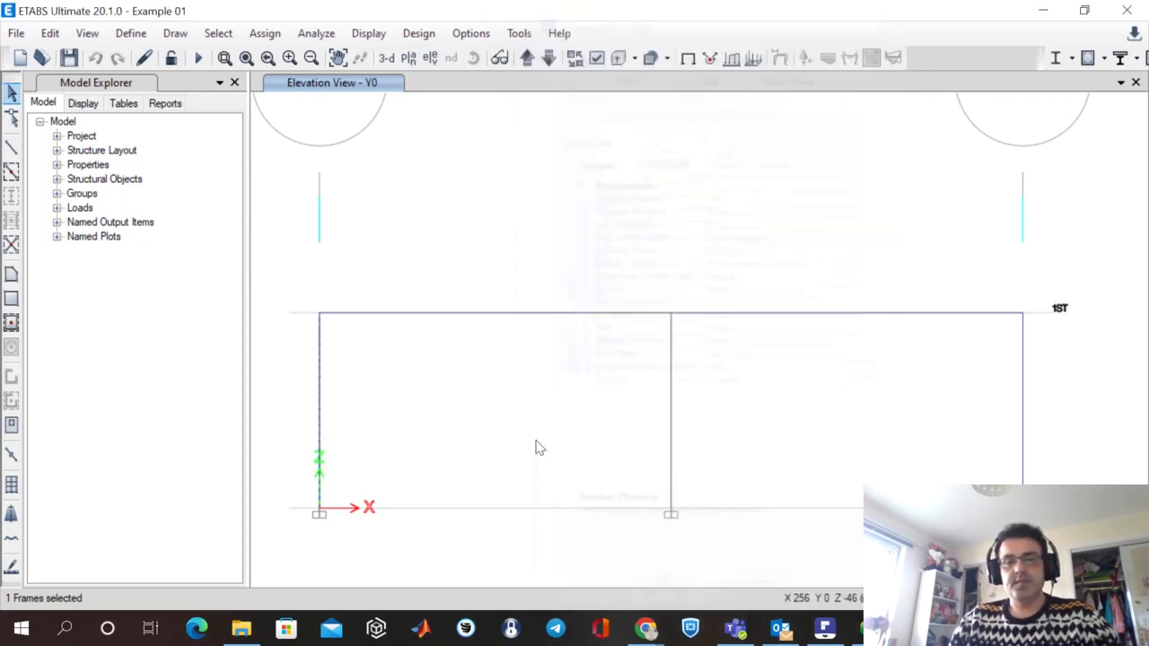
Open the frame section definitions and show the properties of column section CP1.
{"action": "left_click", "coordinate": [133, 35]}
{"action": "mouse_move", "coordinate": [255, 68]}
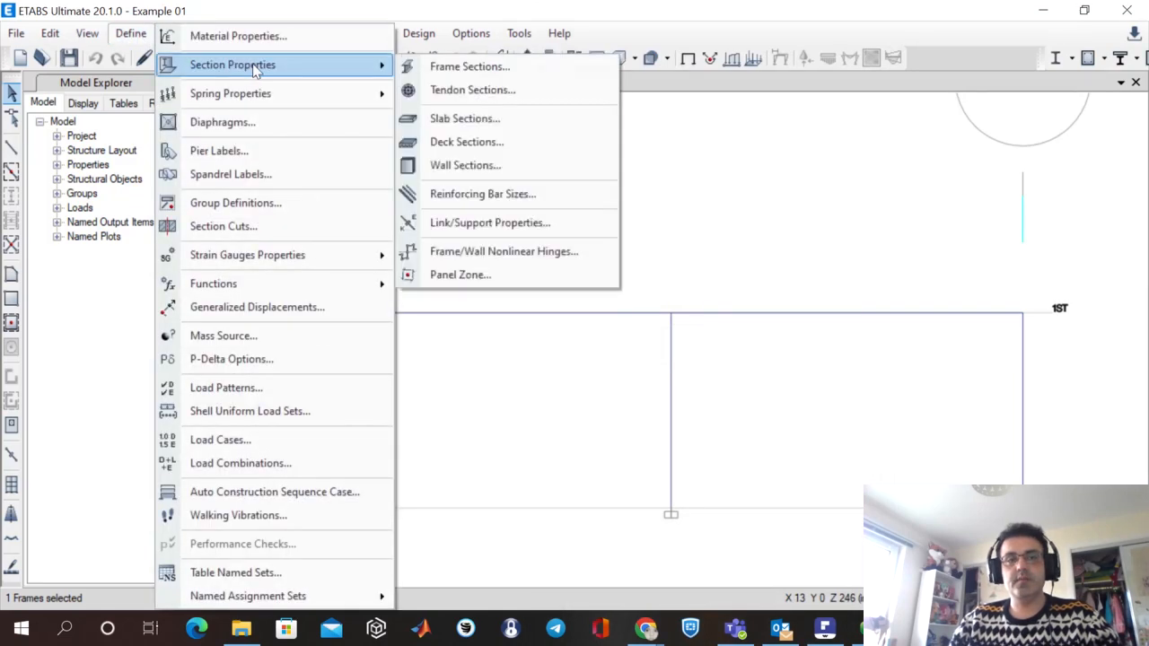
{"action": "left_click", "coordinate": [516, 72]}
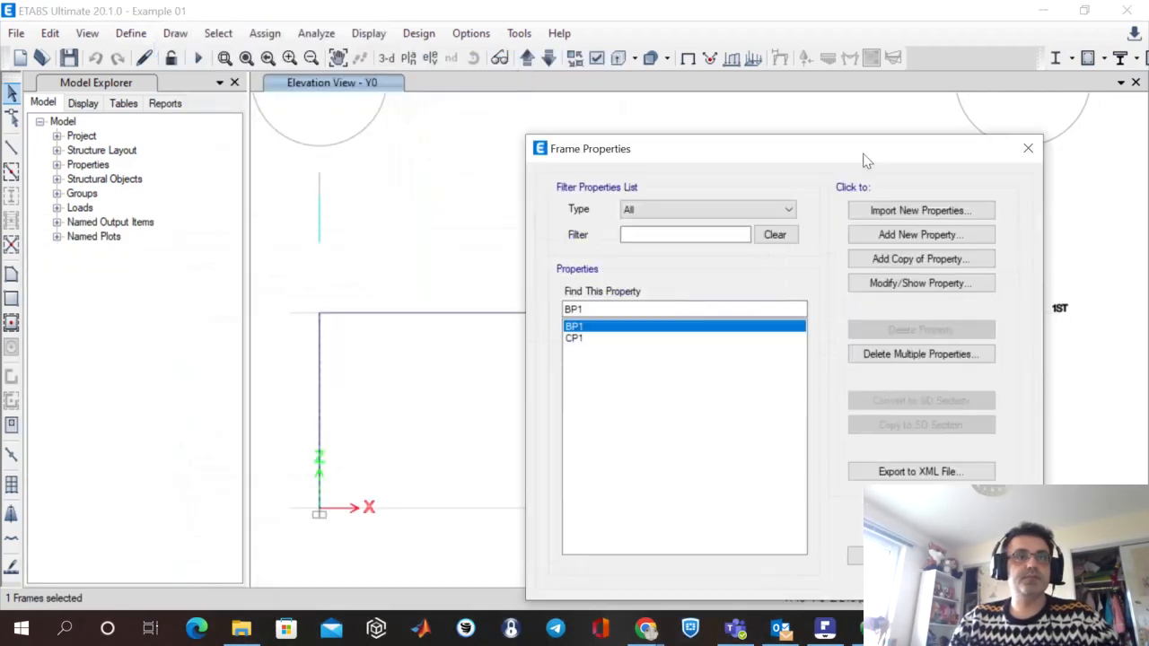
{"action": "left_click_drag", "start_coordinate": [864, 159], "coordinate": [728, 71]}
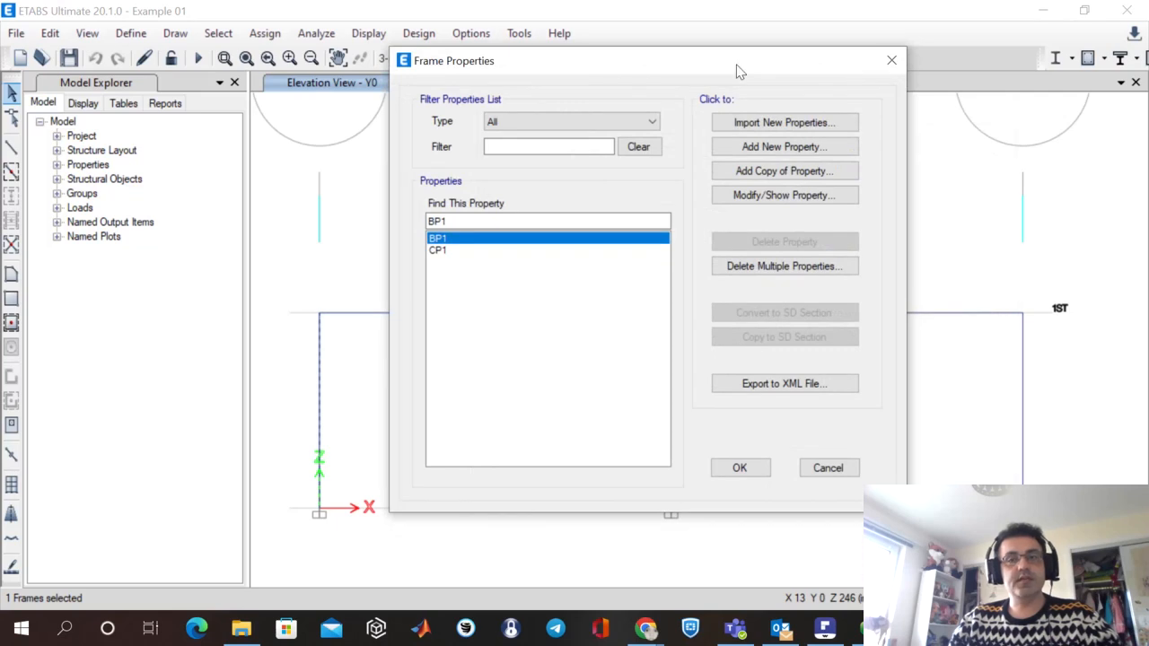
{"action": "left_click_drag", "start_coordinate": [723, 69], "coordinate": [724, 45]}
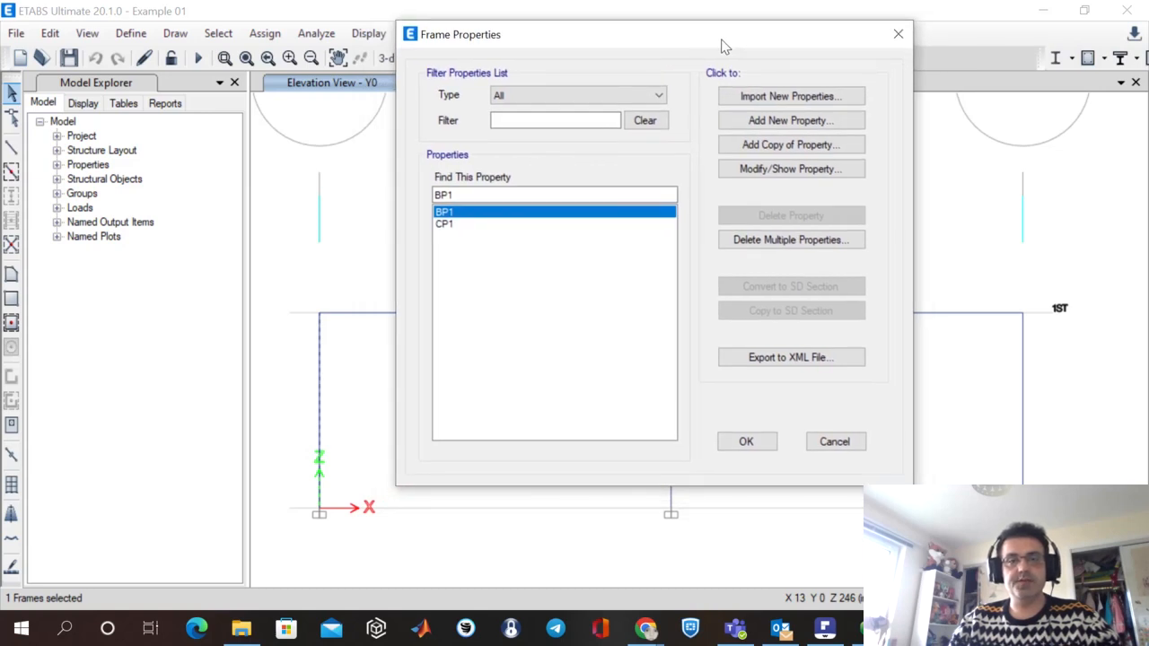
{"action": "left_click", "coordinate": [446, 225]}
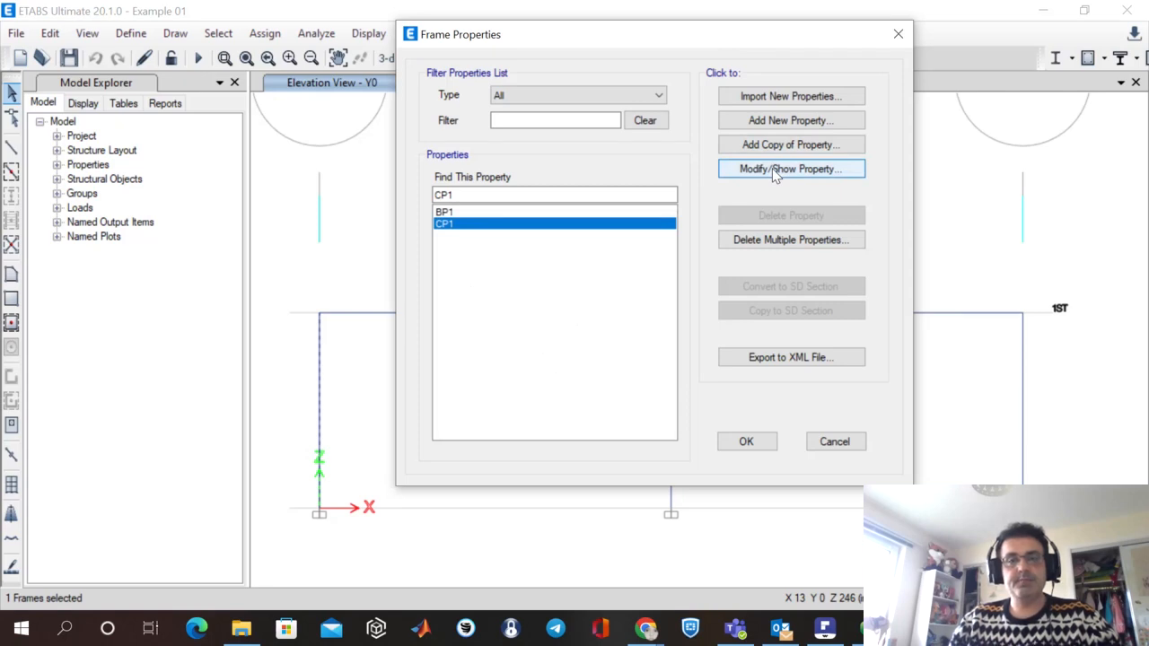
{"action": "left_click", "coordinate": [840, 173]}
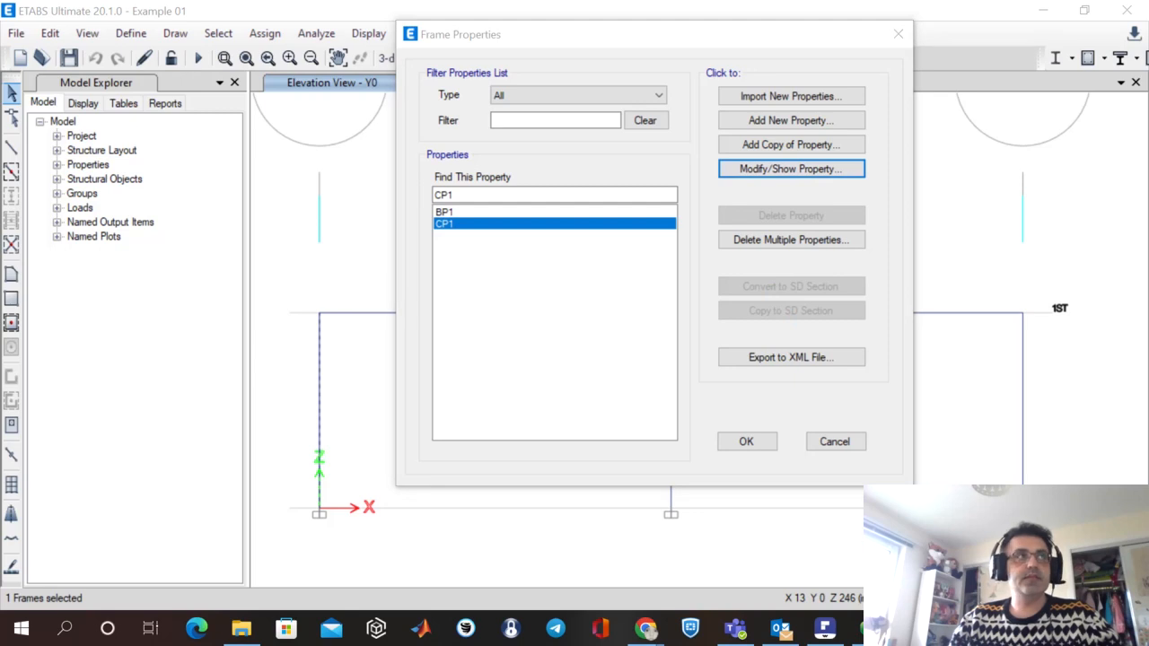
Compare column section CP1's area and inertia values with the column dimensions in the verification PDF, then dismiss its property data without changes.
{"action": "left_click_drag", "start_coordinate": [751, 236], "coordinate": [692, 44]}
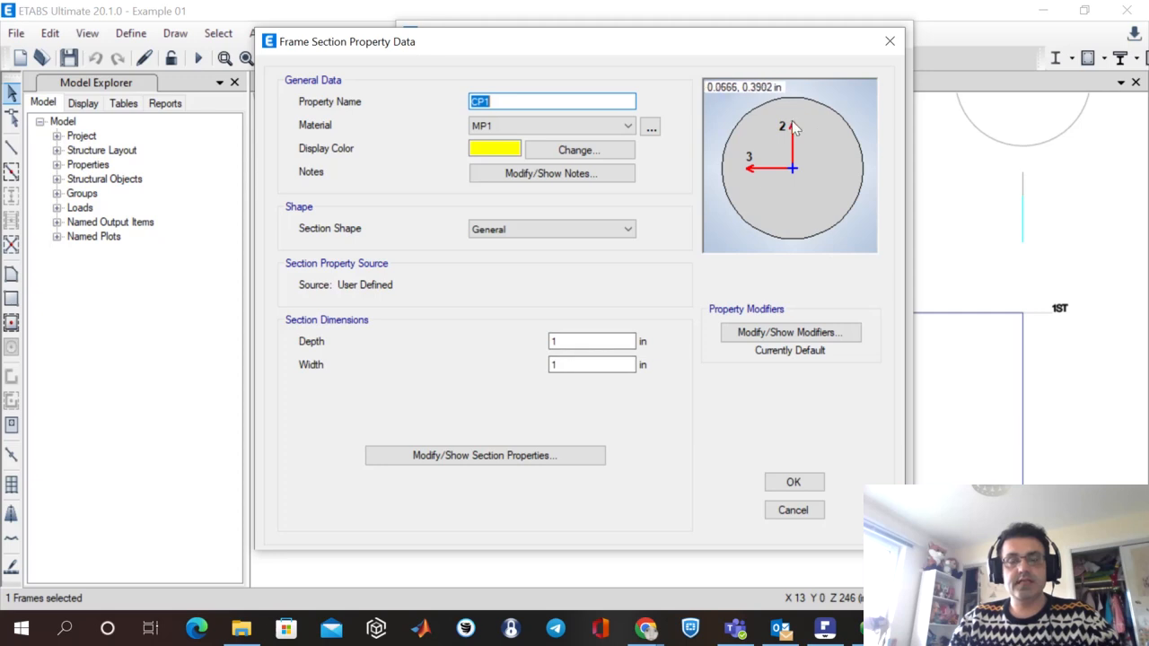
{"action": "left_click", "coordinate": [523, 460]}
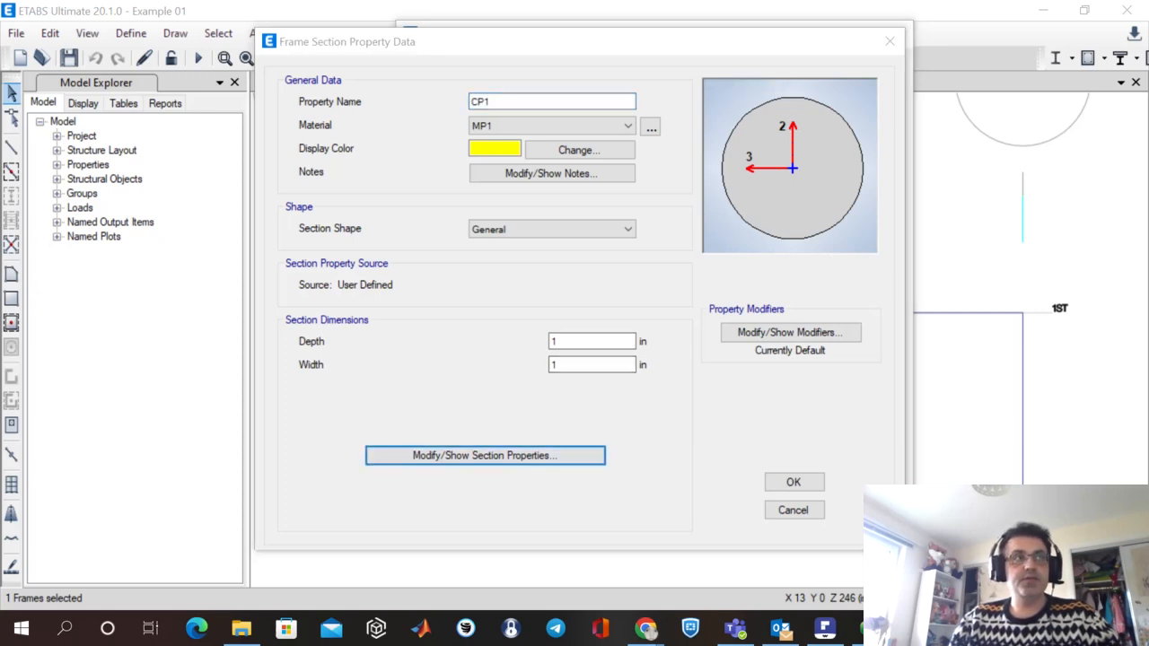
{"action": "left_click_drag", "start_coordinate": [887, 195], "coordinate": [742, 45]}
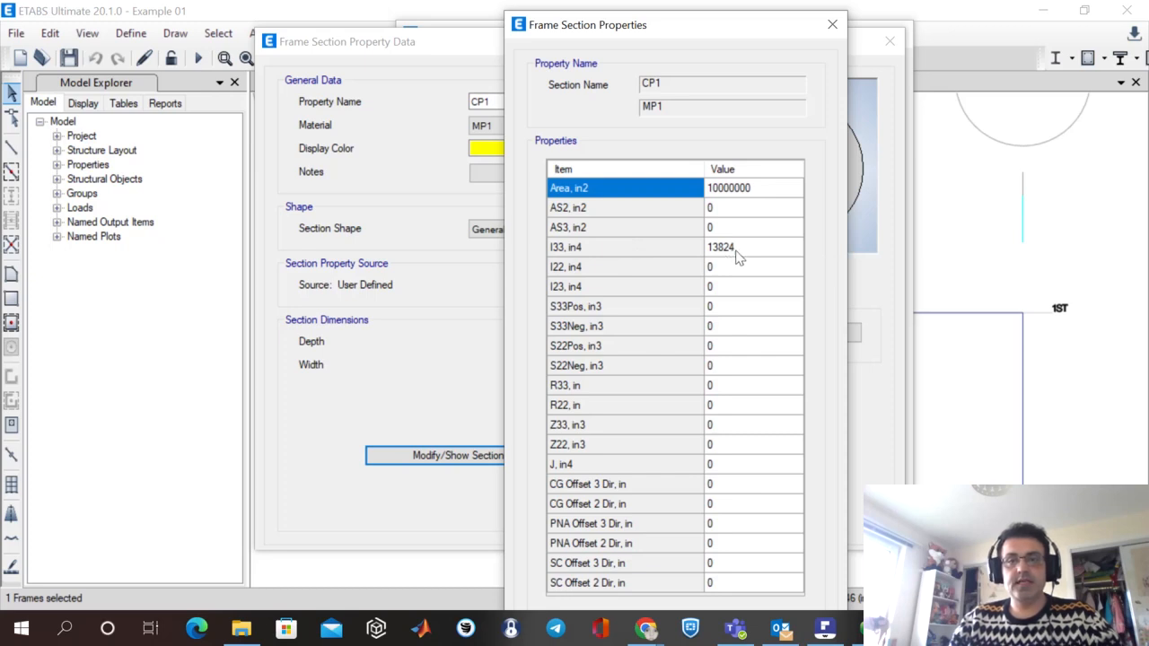
{"action": "left_click", "coordinate": [826, 630]}
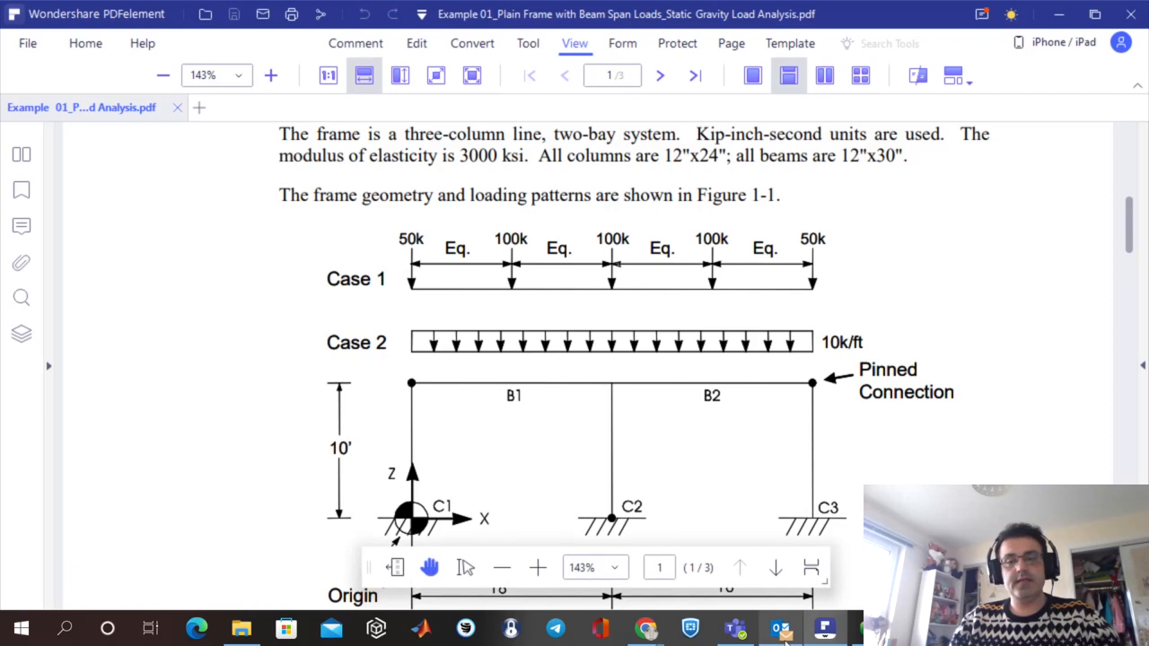
{"action": "left_click", "coordinate": [914, 628]}
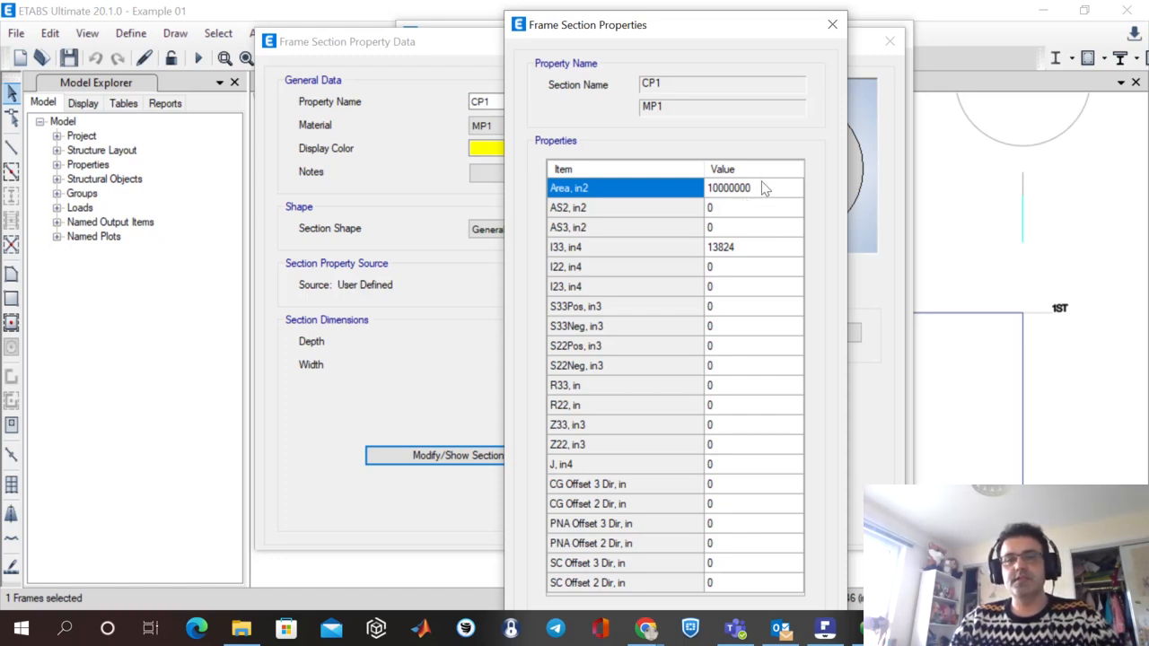
{"action": "left_click", "coordinate": [832, 26]}
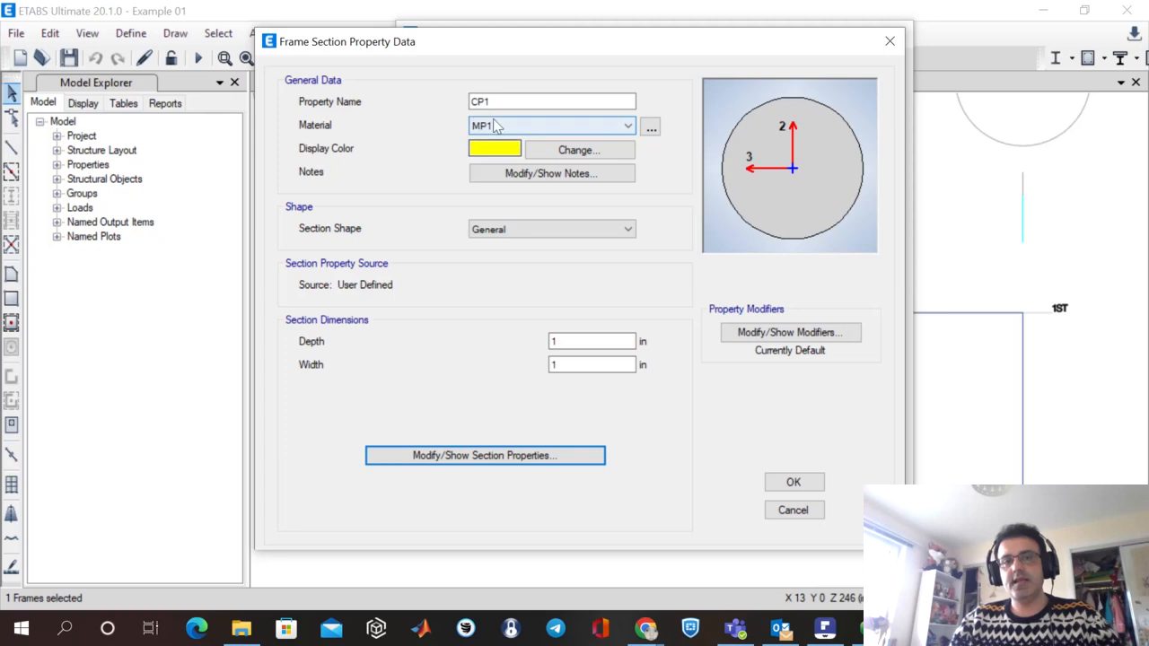
{"action": "left_click", "coordinate": [795, 512]}
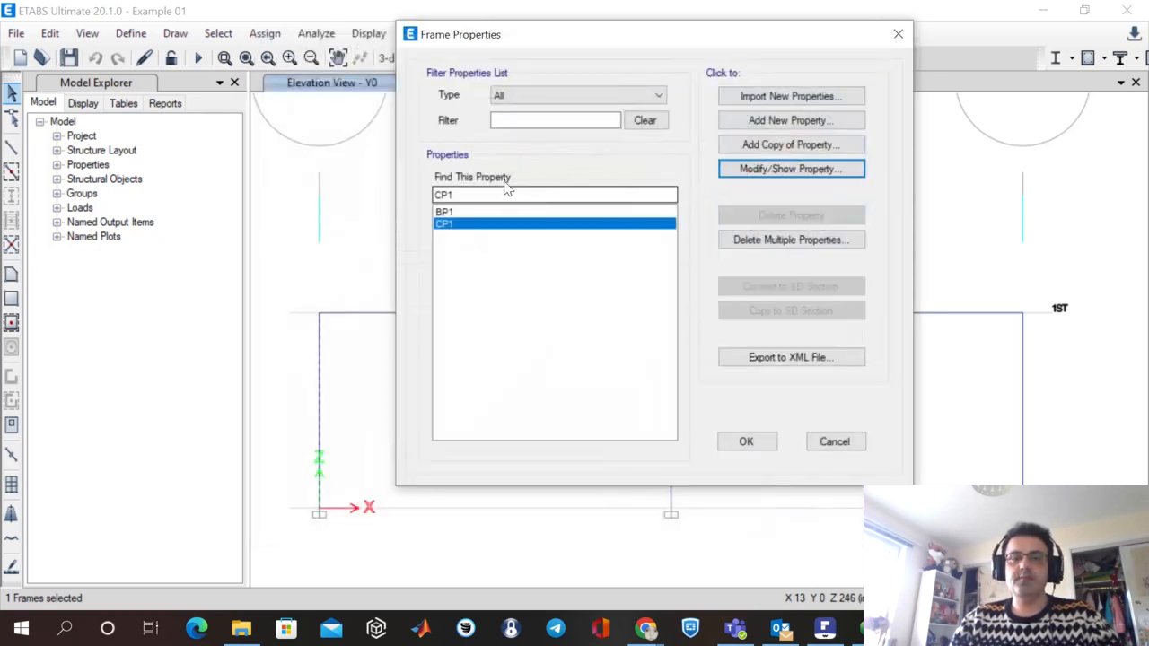
Compare beam section BP1's property values with the beam dimensions in the verification PDF, then dismiss the frame property definitions without changes.
{"action": "left_click", "coordinate": [444, 214]}
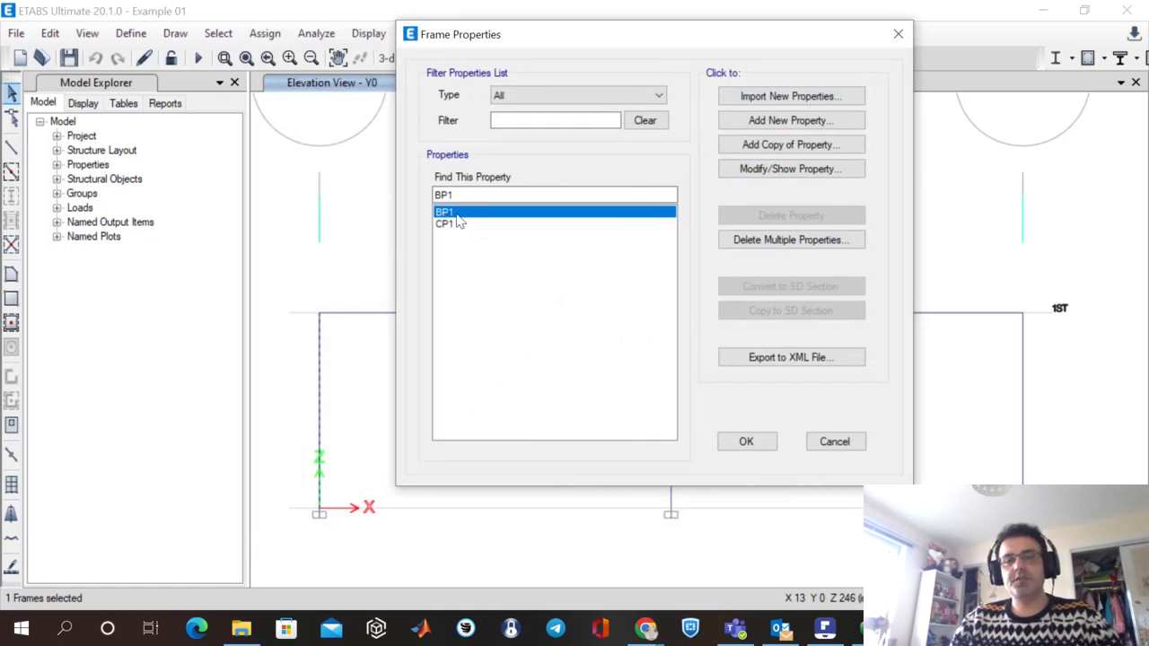
{"action": "left_click", "coordinate": [792, 169]}
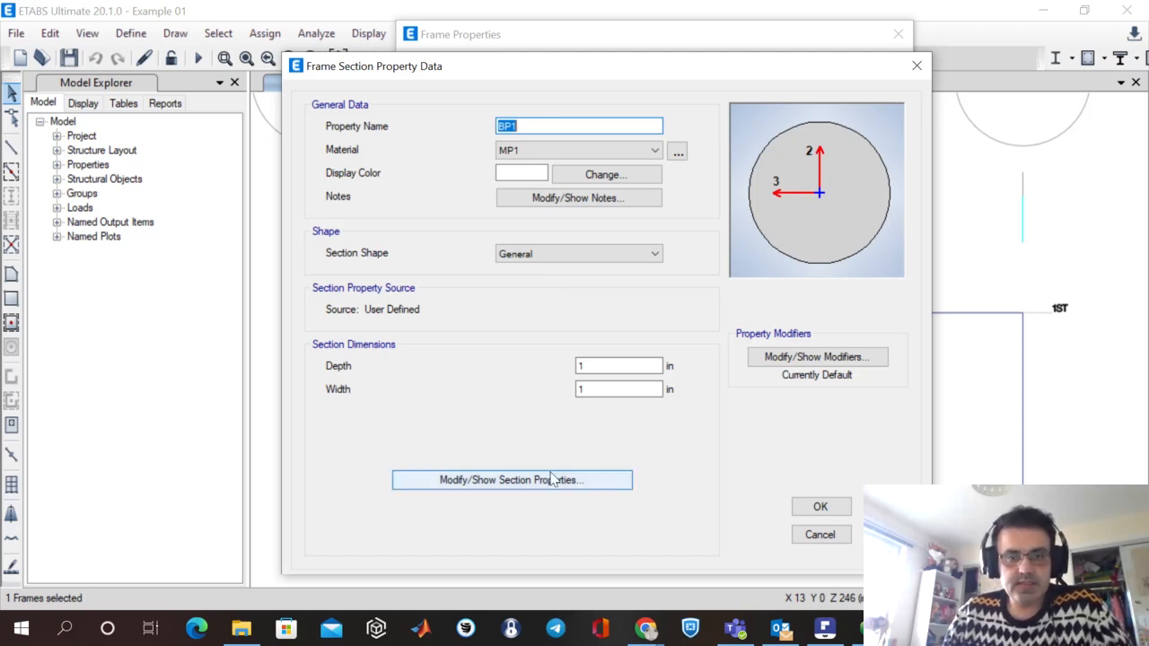
{"action": "left_click", "coordinate": [580, 488]}
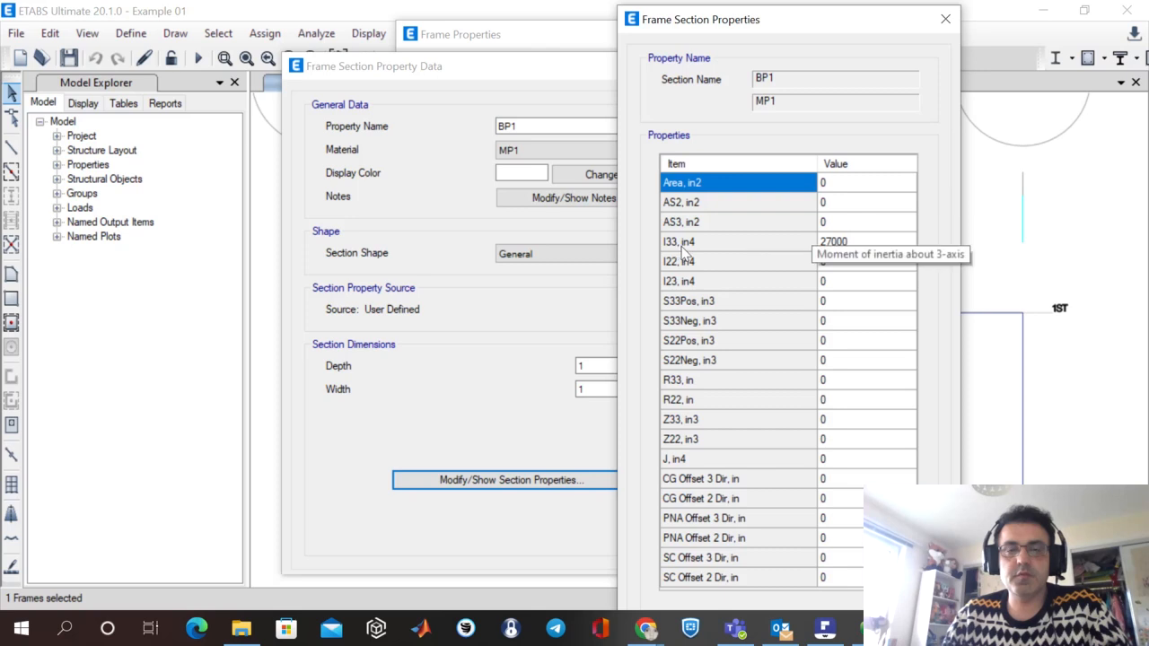
{"action": "left_click", "coordinate": [824, 628]}
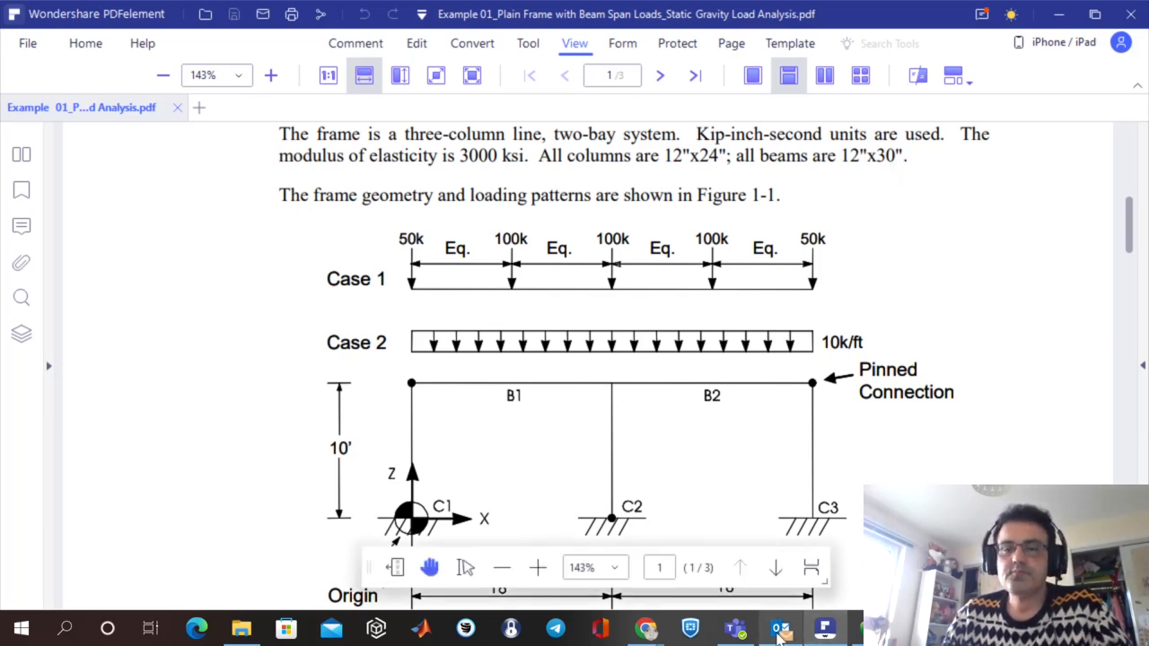
{"action": "mouse_move", "coordinate": [780, 628]}
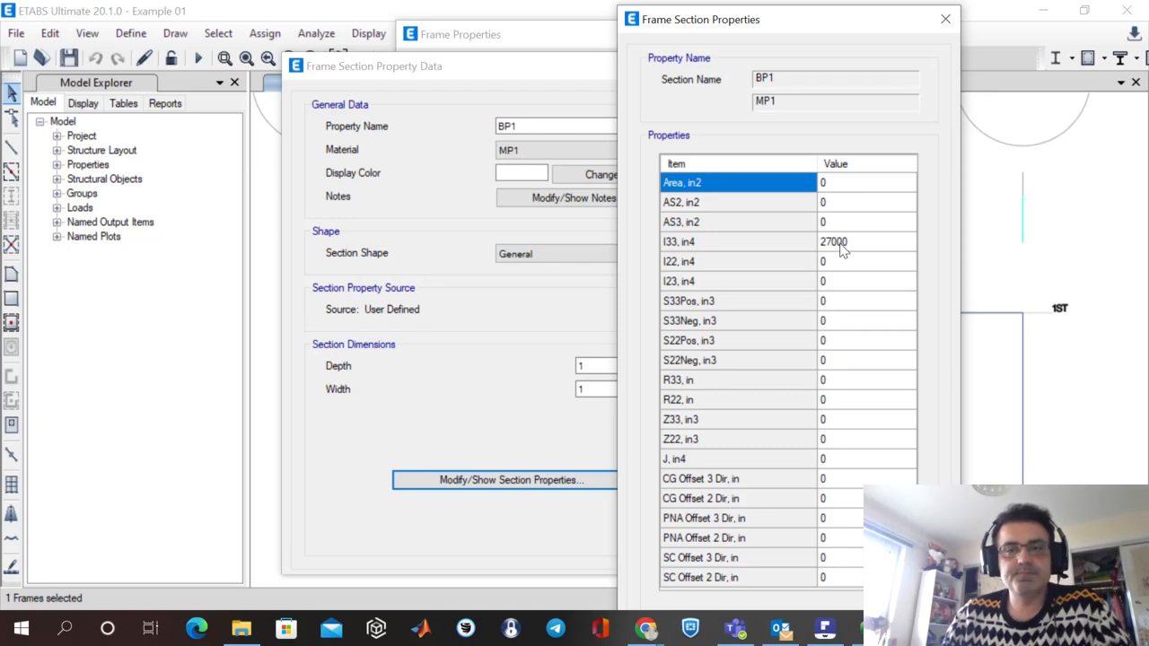
{"action": "left_click", "coordinate": [953, 22]}
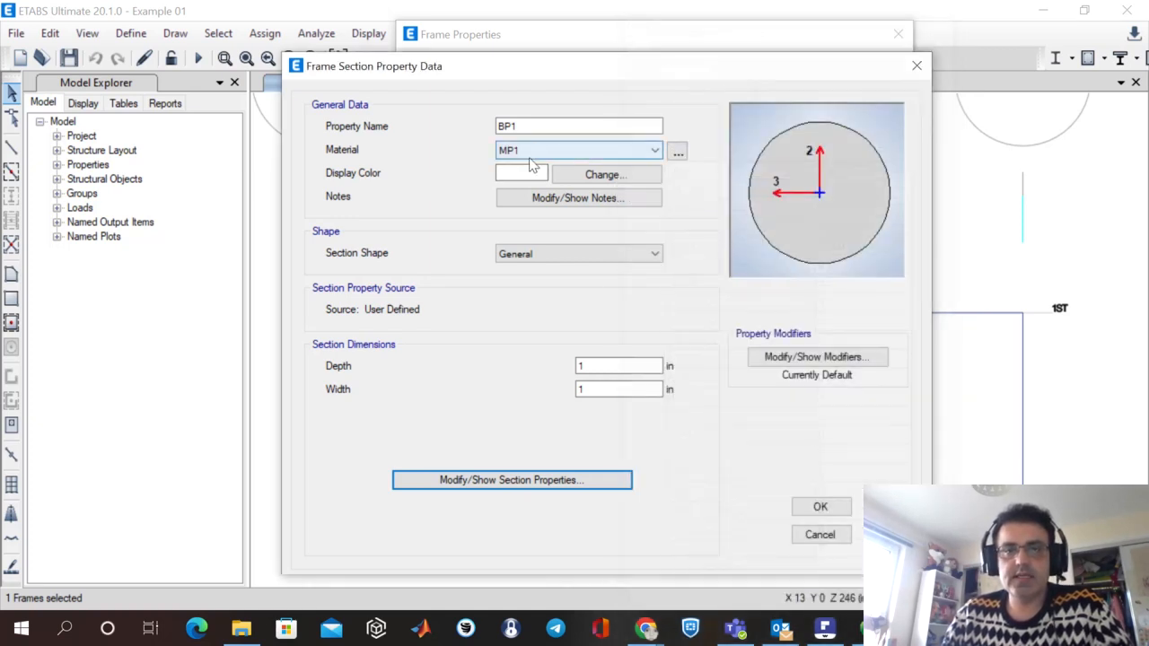
{"action": "left_click", "coordinate": [839, 536]}
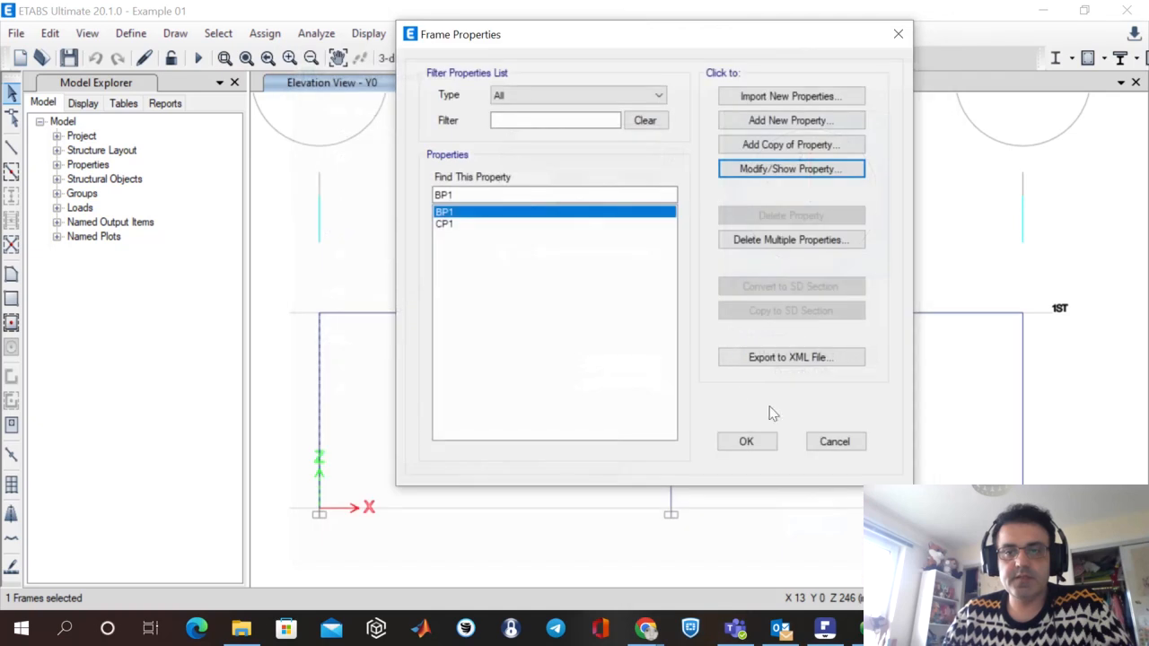
{"action": "left_click", "coordinate": [834, 442]}
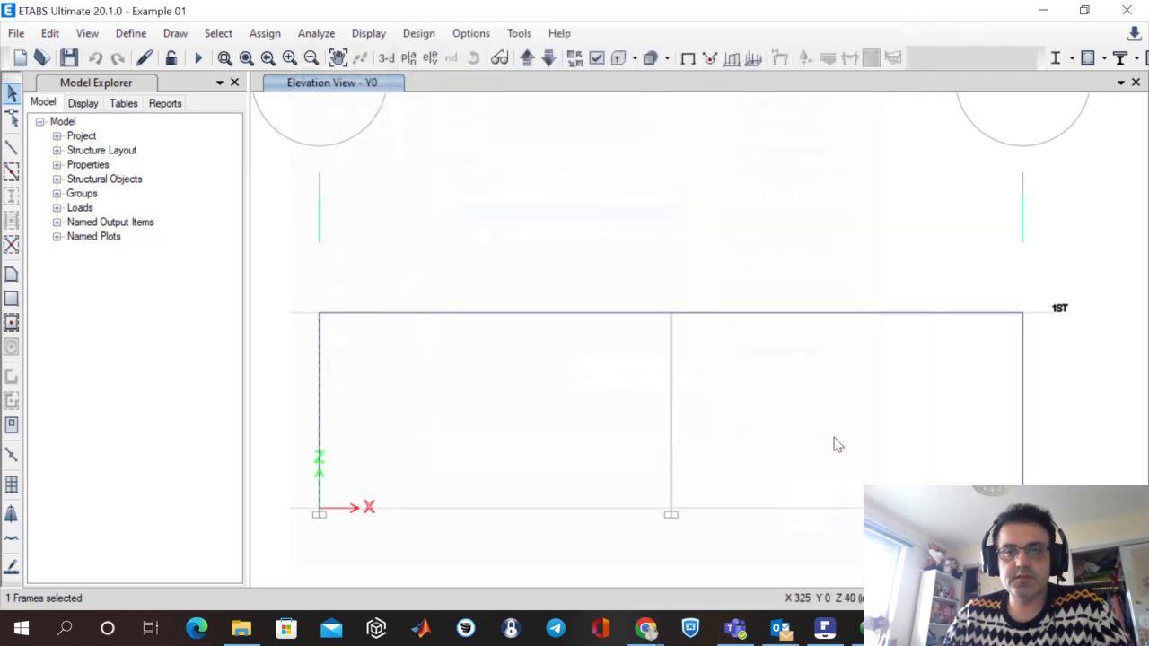
Open the material definitions and inspect material MP1's modulus of elasticity.
{"action": "left_click", "coordinate": [128, 34]}
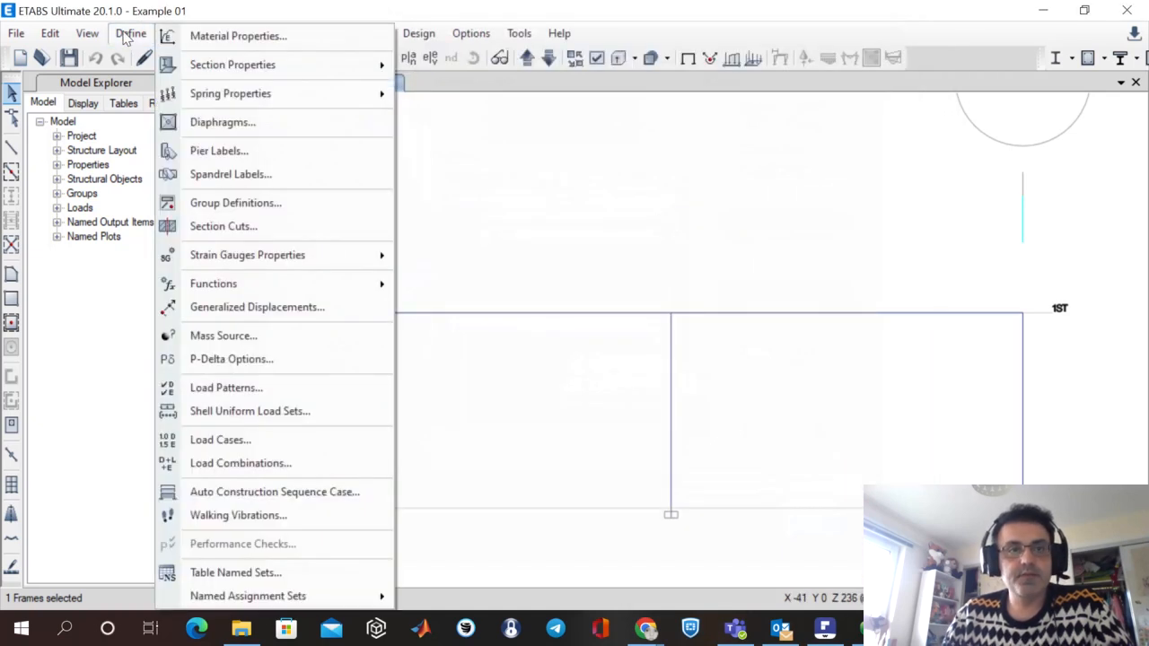
{"action": "left_click", "coordinate": [261, 37]}
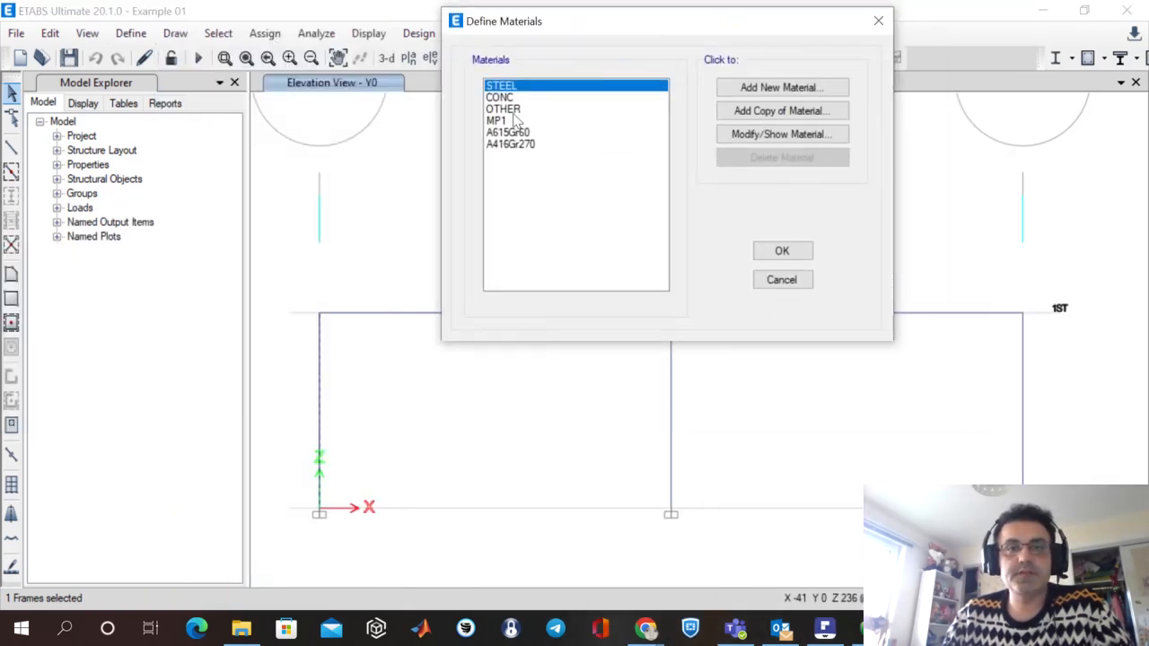
{"action": "left_click", "coordinate": [515, 121]}
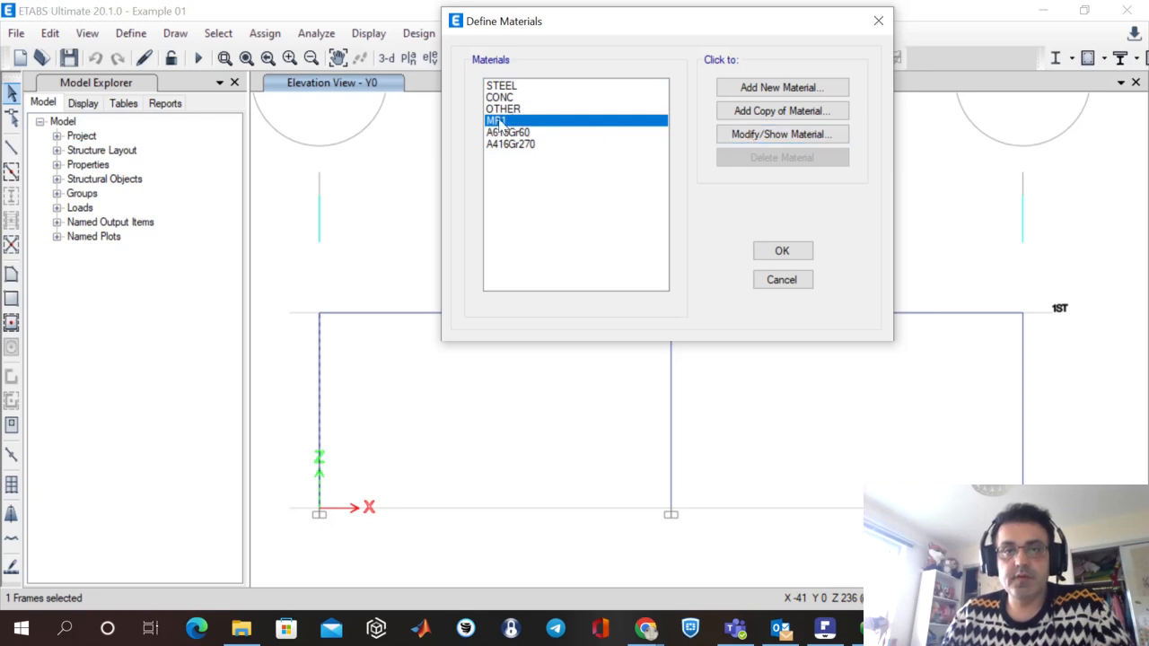
{"action": "left_click", "coordinate": [778, 136]}
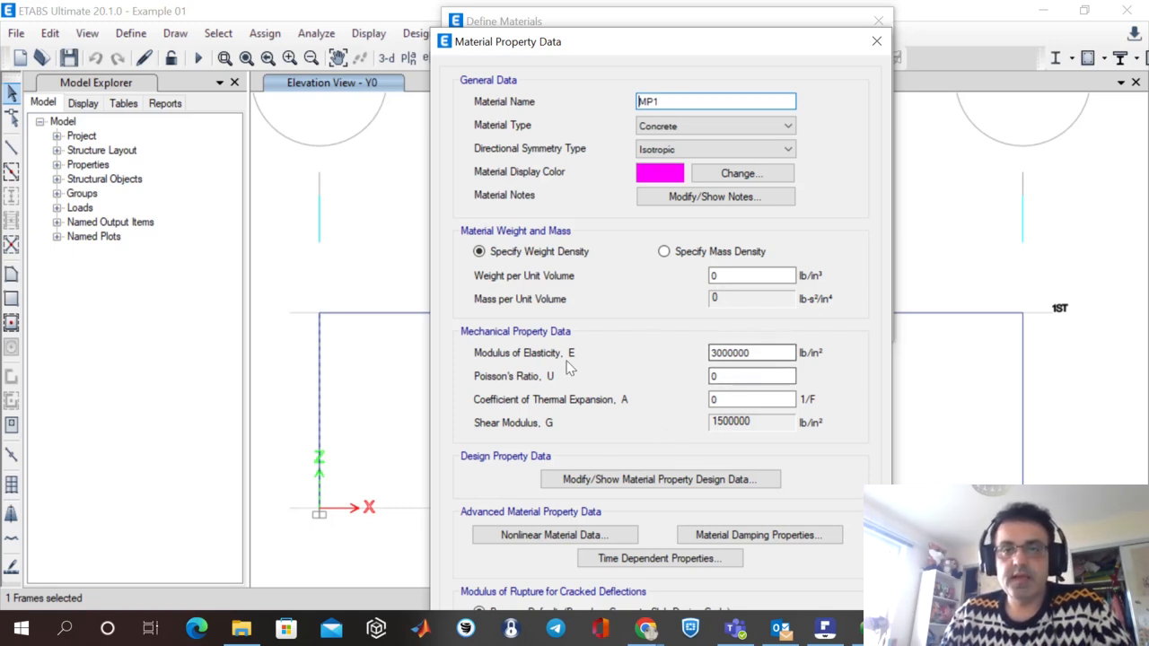
{"action": "left_click", "coordinate": [787, 351]}
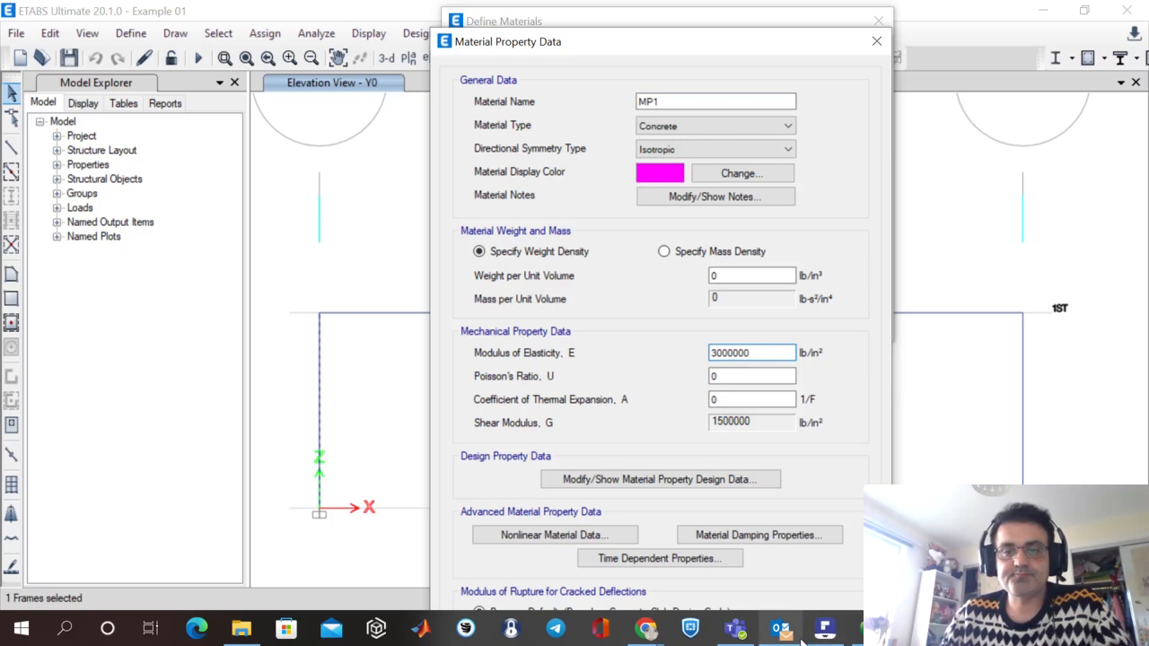
Check MP1's elastic modulus against the verification PDF, then return to ETABS and close the material definitions without changes.
{"action": "left_click", "coordinate": [825, 628]}
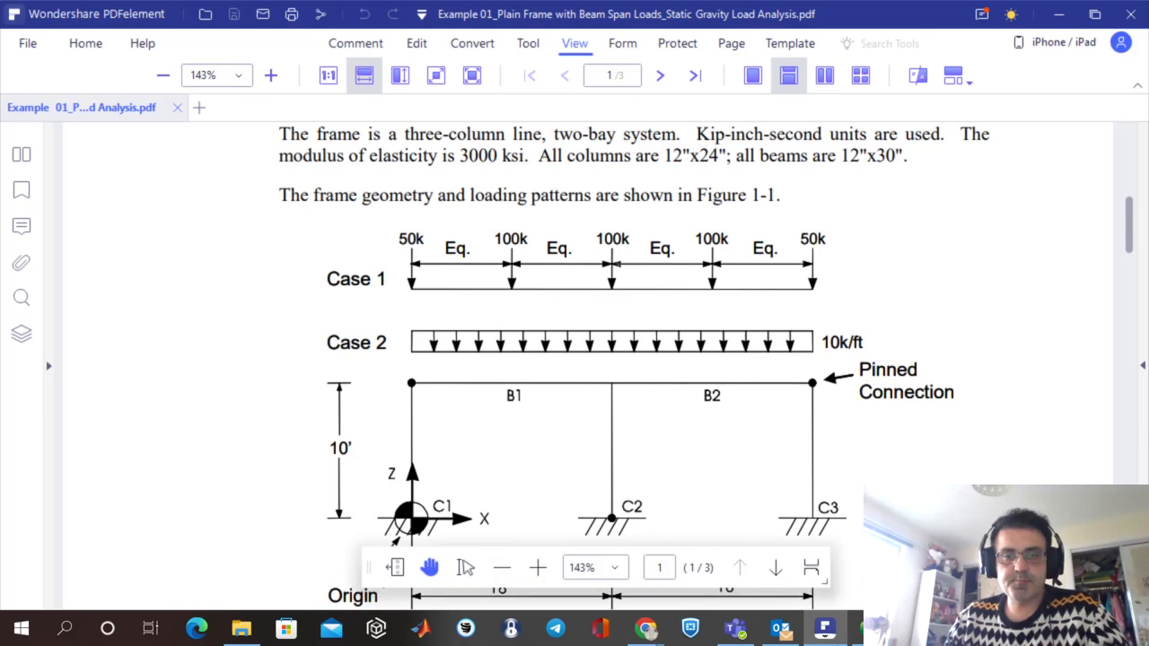
{"action": "left_click", "coordinate": [823, 628]}
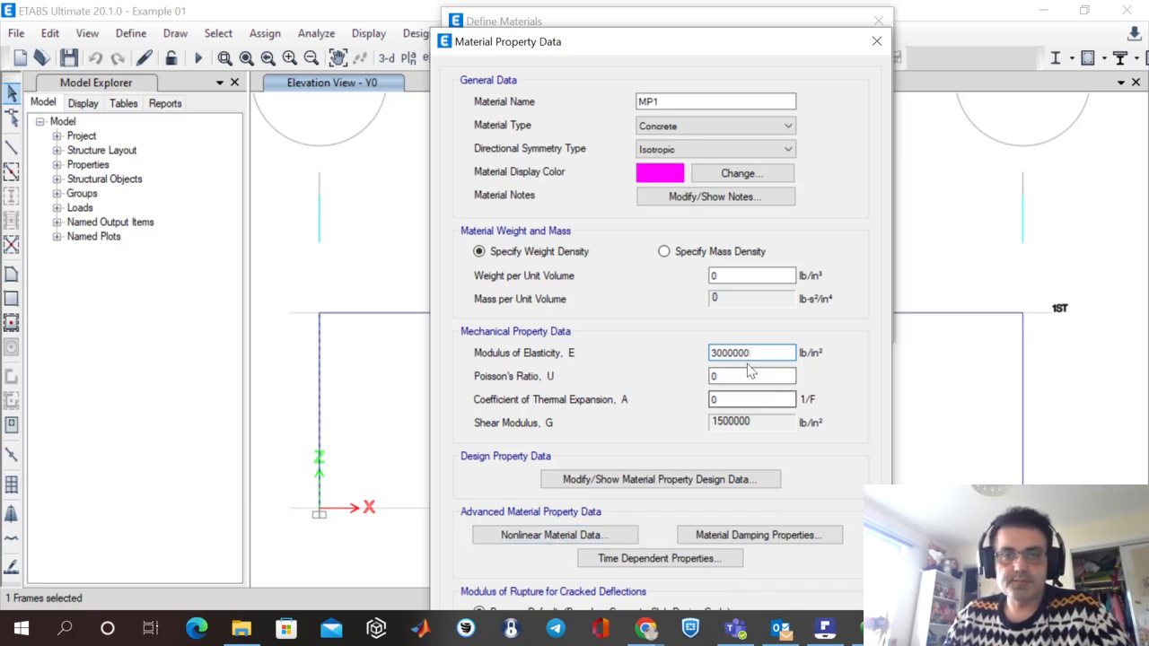
{"action": "left_click_drag", "start_coordinate": [796, 44], "coordinate": [758, 5]}
{"action": "left_click", "coordinate": [842, 12]}
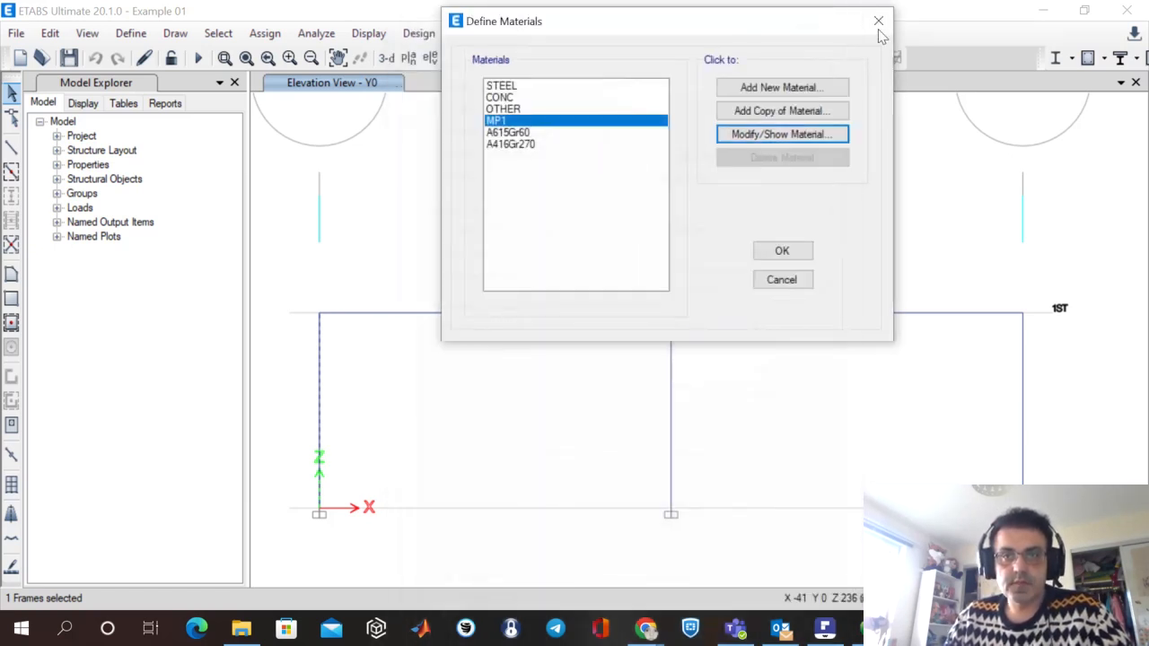
{"action": "left_click", "coordinate": [879, 25]}
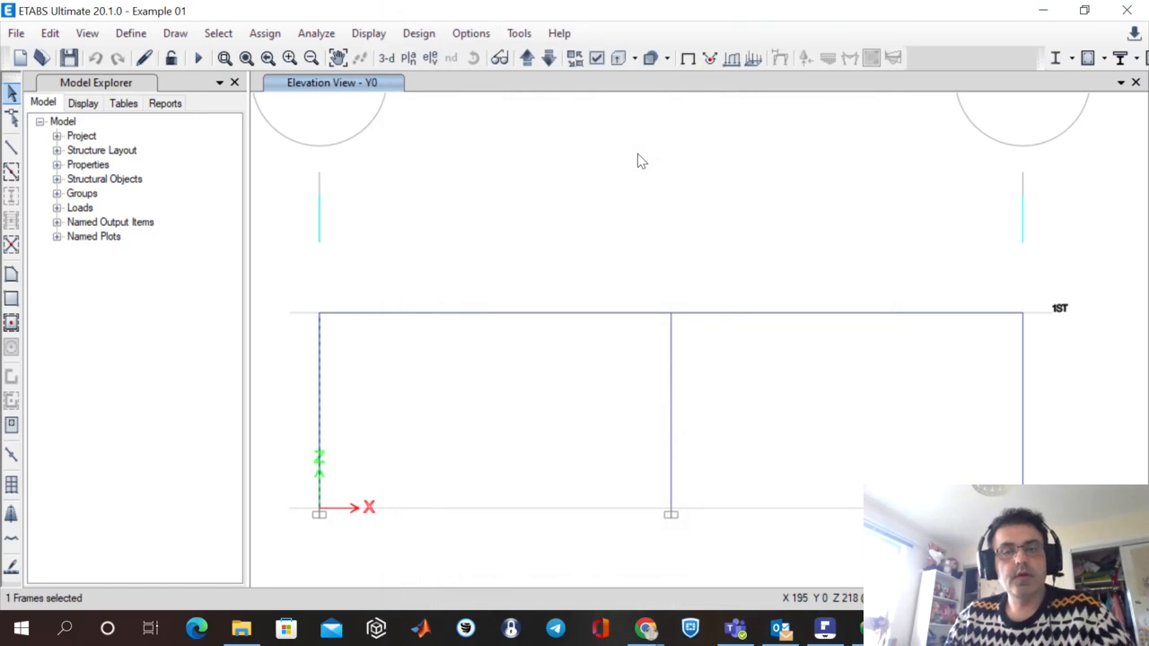
Turn on the display of frame End Releases in the Y0 elevation's view options and apply it.
{"action": "left_click", "coordinate": [595, 64]}
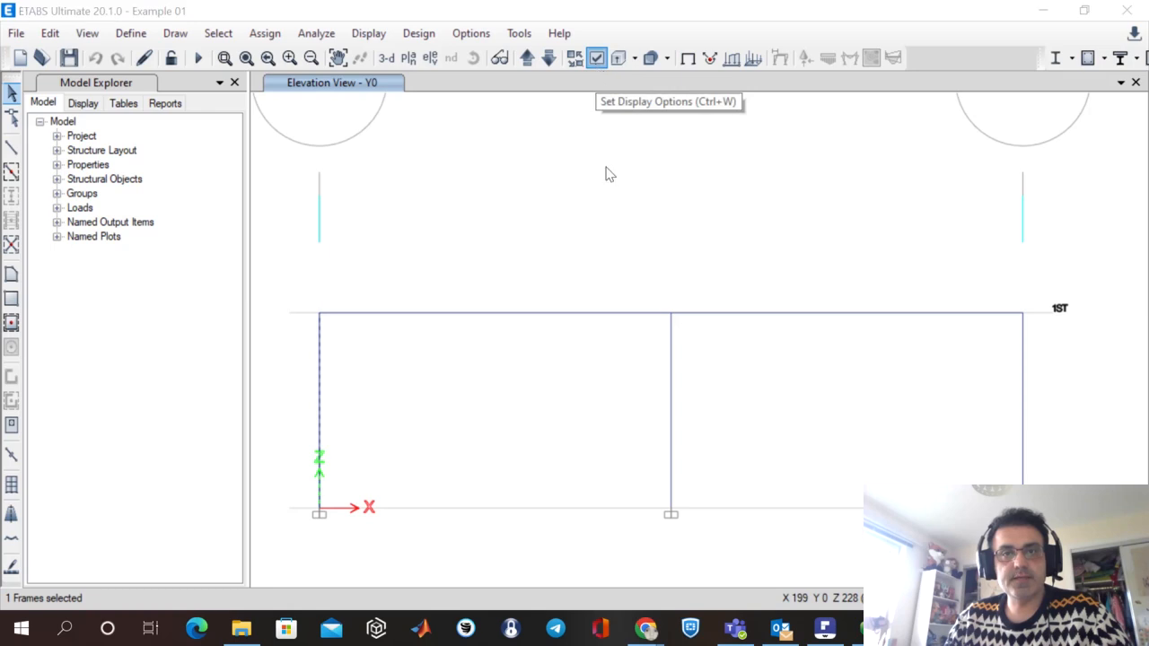
{"action": "left_click_drag", "start_coordinate": [622, 226], "coordinate": [880, 19]}
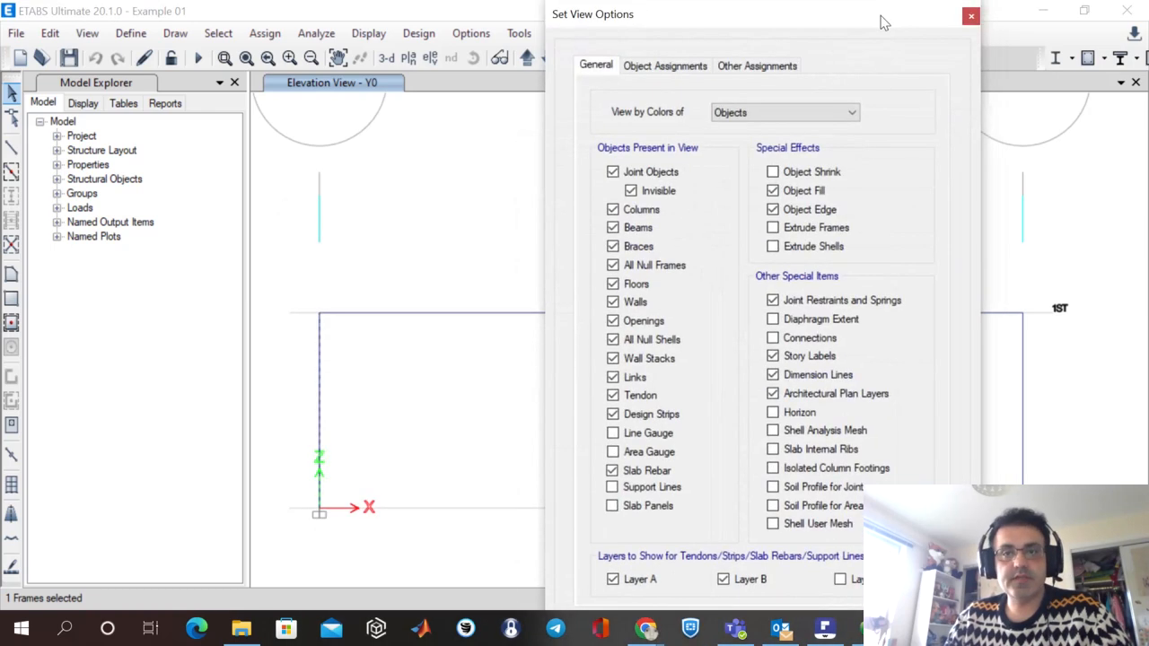
{"action": "left_click", "coordinate": [679, 69]}
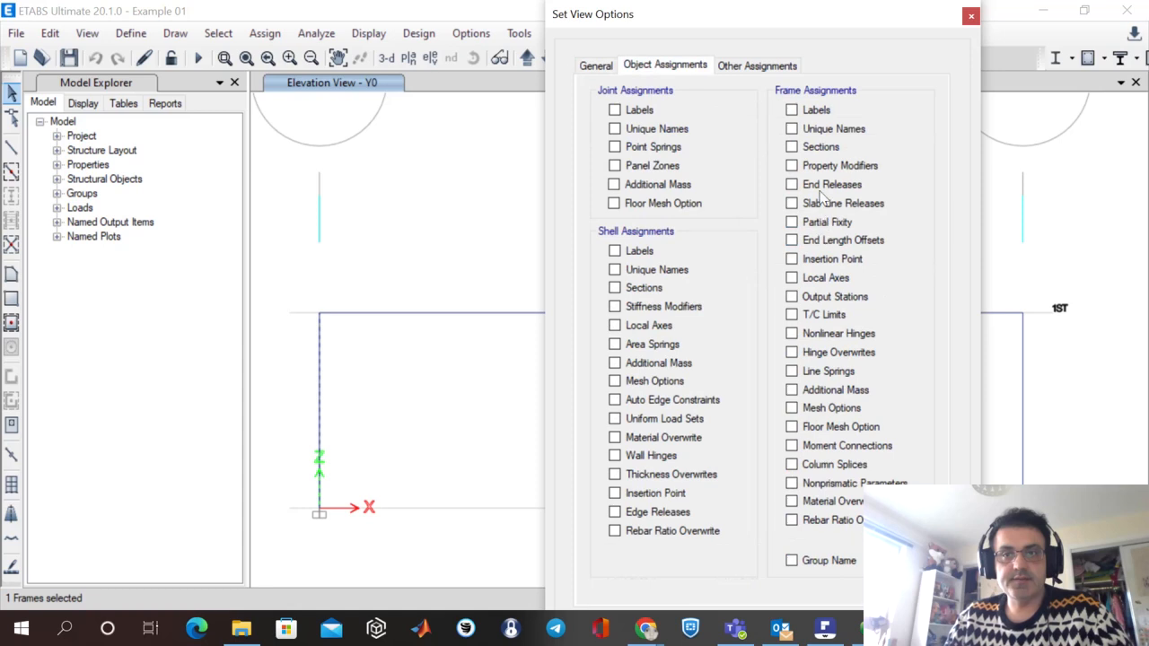
{"action": "left_click", "coordinate": [791, 185]}
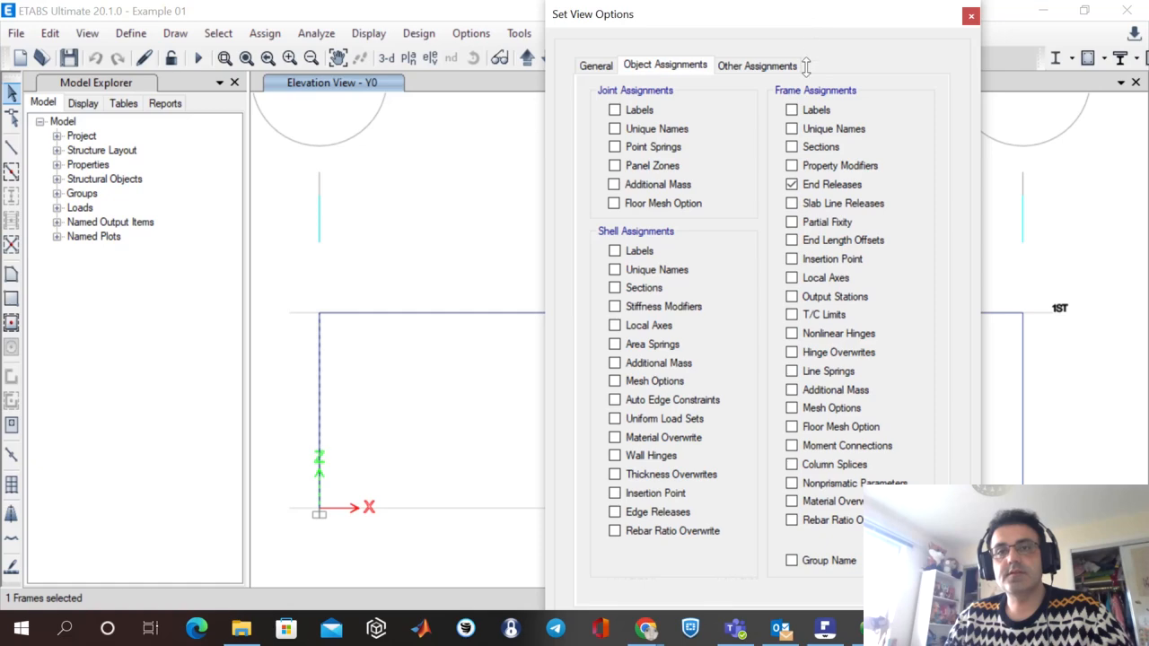
{"action": "left_click_drag", "start_coordinate": [854, 13], "coordinate": [0, 89]}
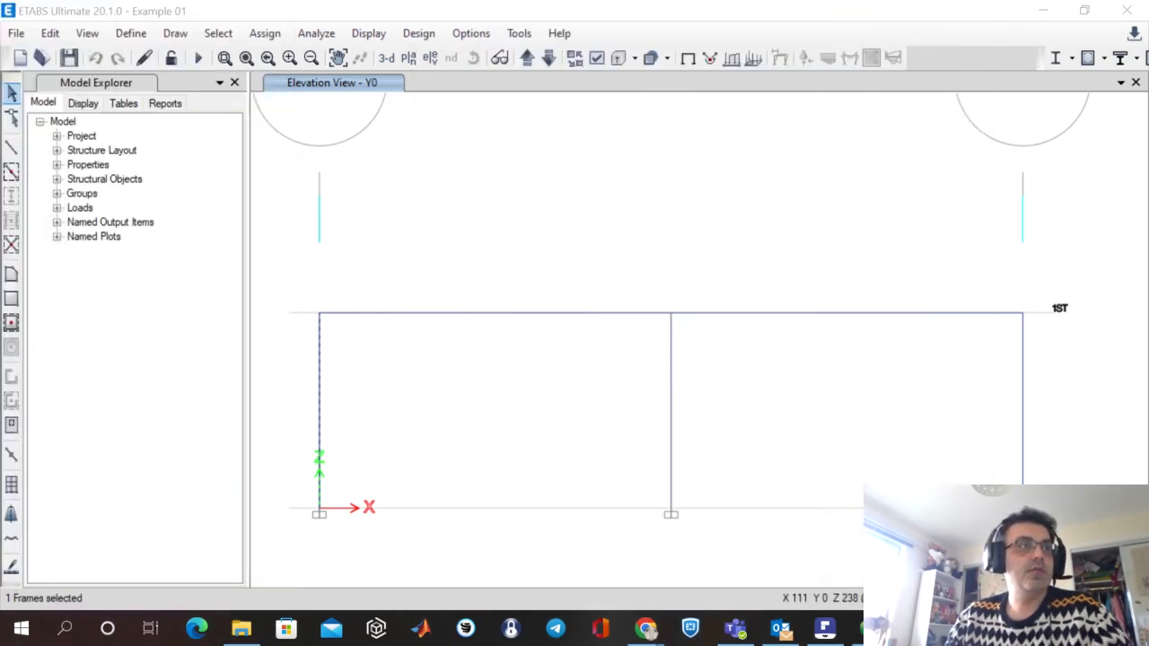
{"action": "key", "text": "Return"}
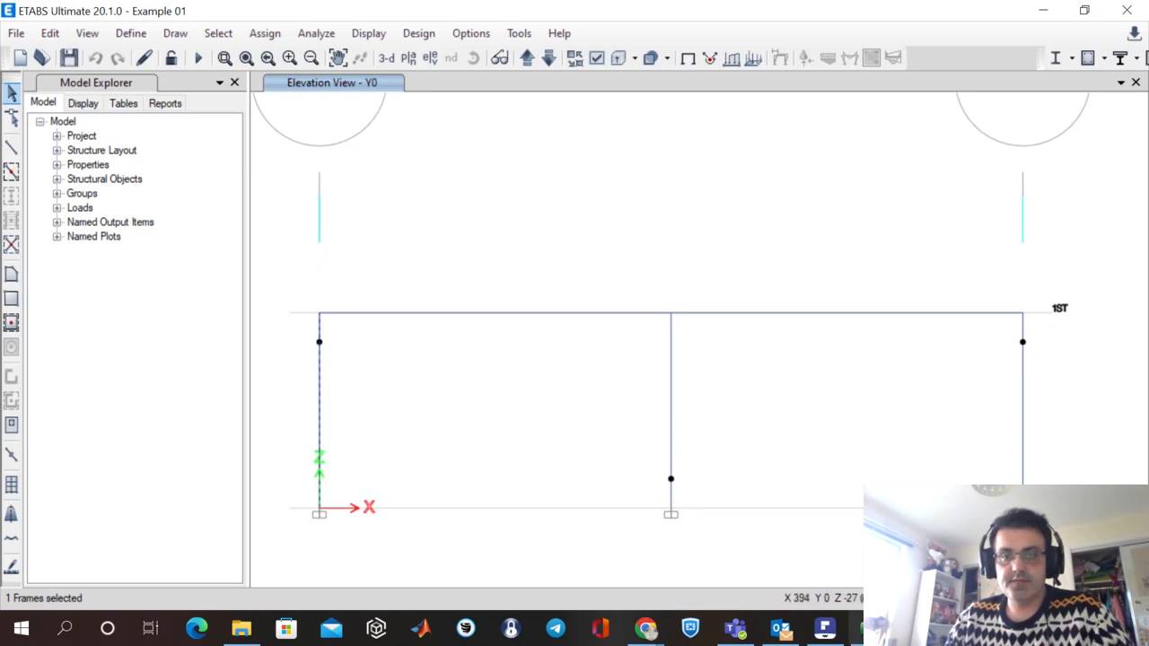
Compare the displayed column end releases with the pinned connections in the verification PDF's Figure 1-1, then return to ETABS.
{"action": "mouse_move", "coordinate": [914, 628]}
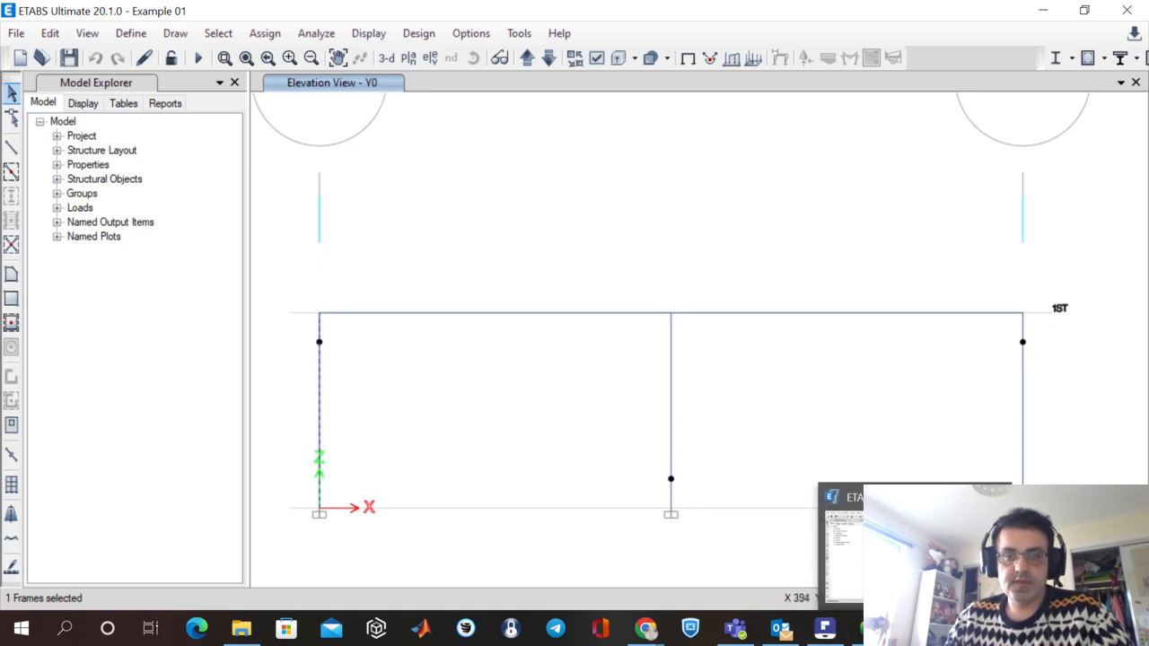
{"action": "left_click", "coordinate": [825, 628]}
{"action": "left_click_drag", "start_coordinate": [777, 463], "coordinate": [776, 416]}
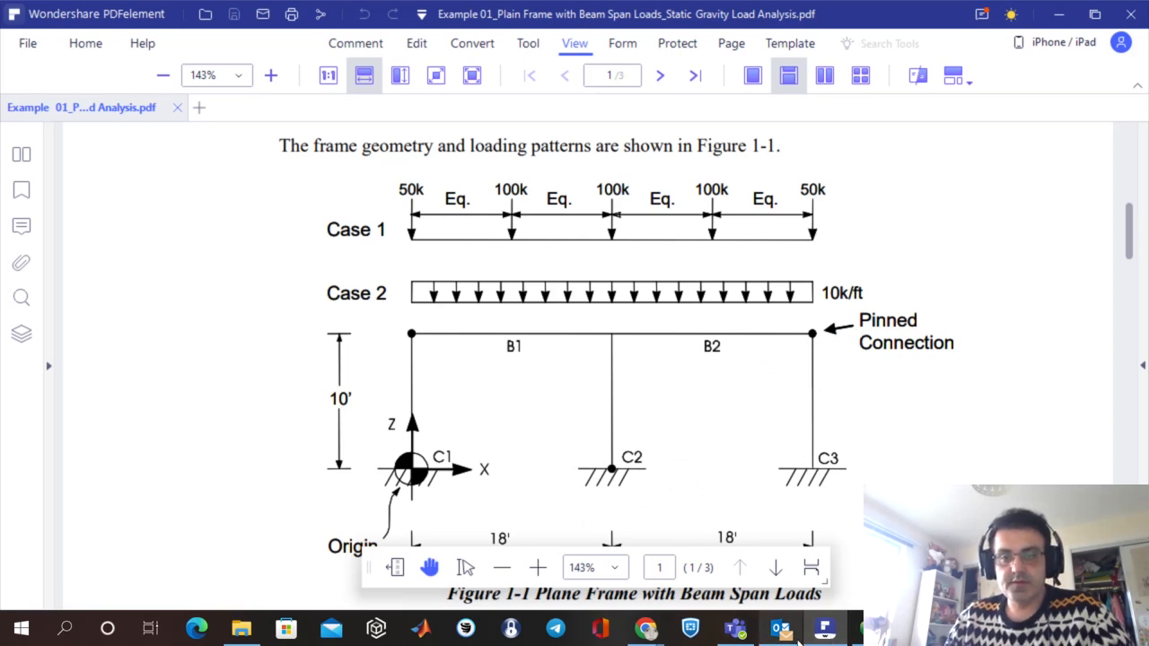
{"action": "left_click", "coordinate": [825, 629]}
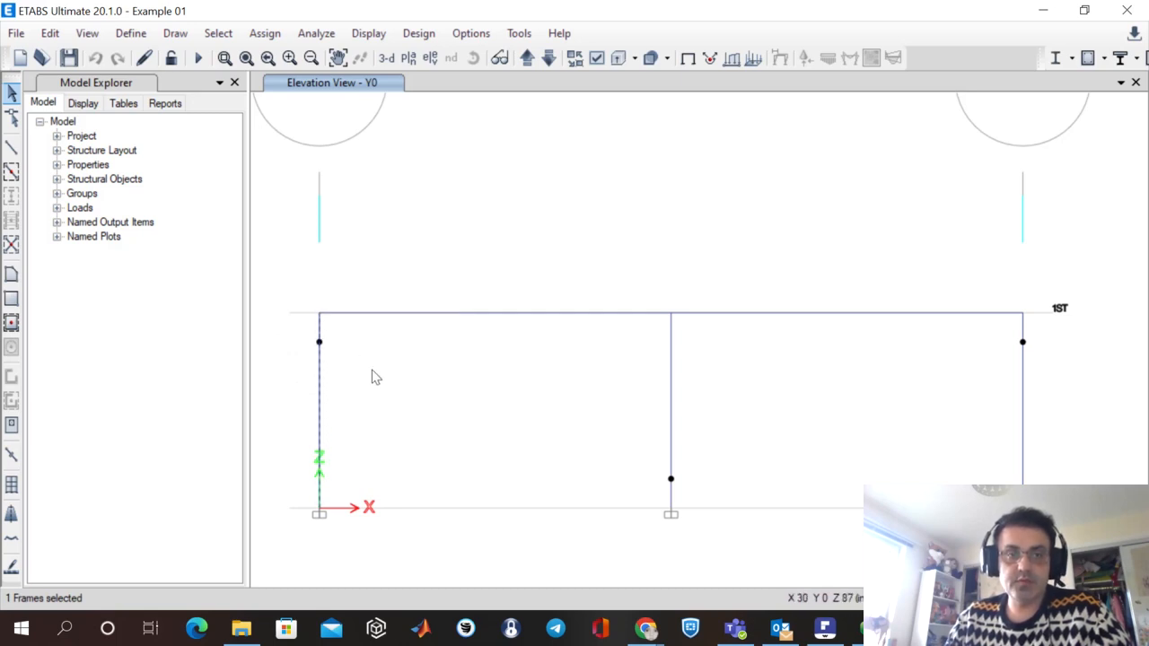
Open the end release assignment for the selected column at the origin and tick the start releases for Moment 22 and Moment 33.
{"action": "left_click", "coordinate": [279, 33]}
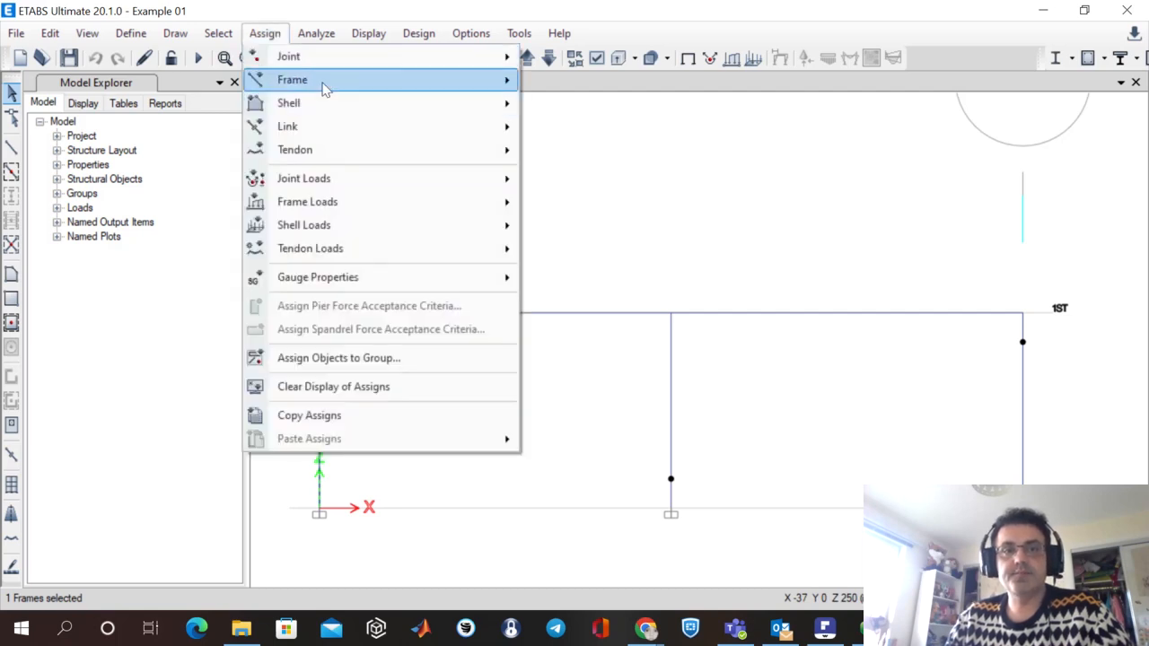
{"action": "mouse_move", "coordinate": [325, 85]}
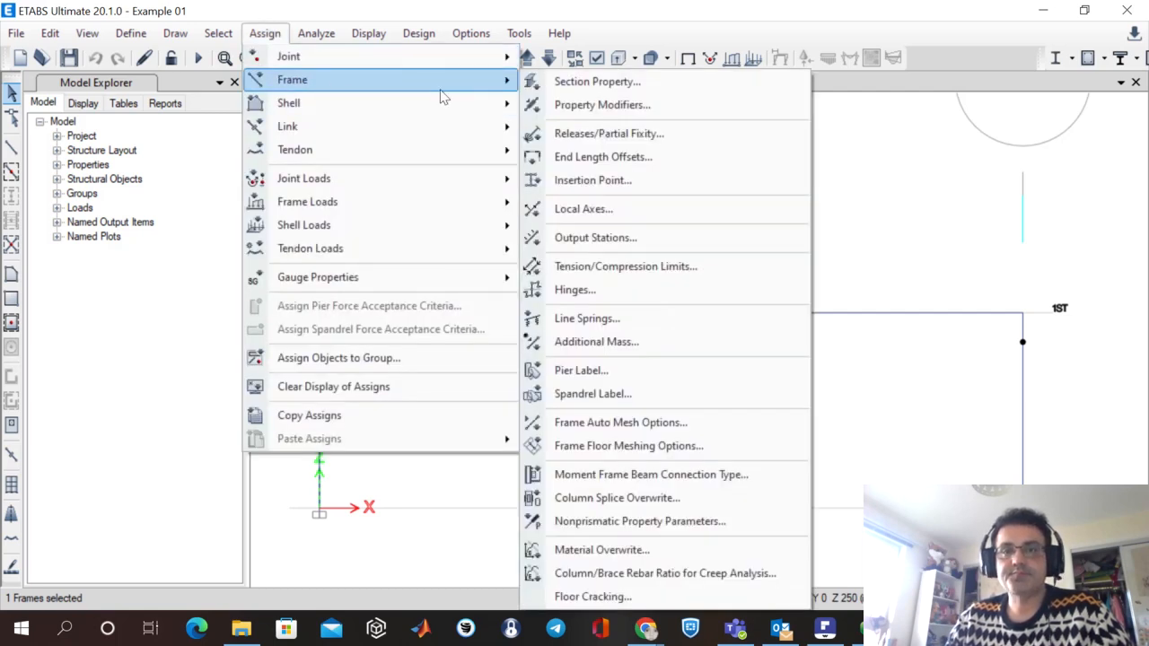
{"action": "left_click", "coordinate": [652, 143]}
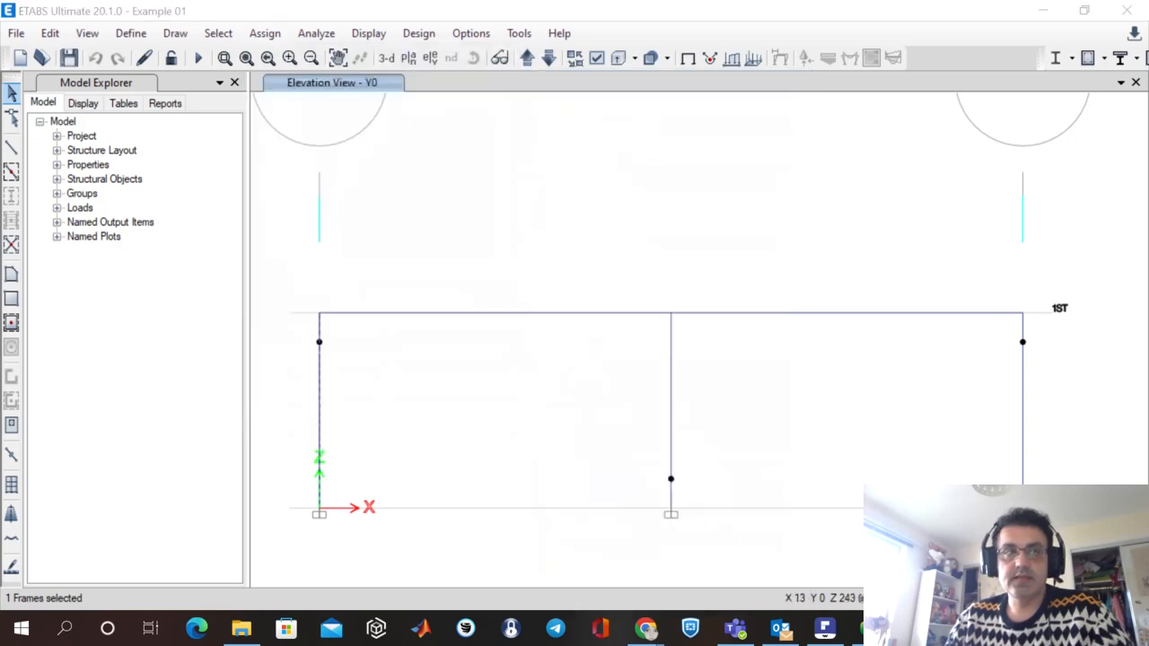
{"action": "left_click_drag", "start_coordinate": [689, 267], "coordinate": [723, 63]}
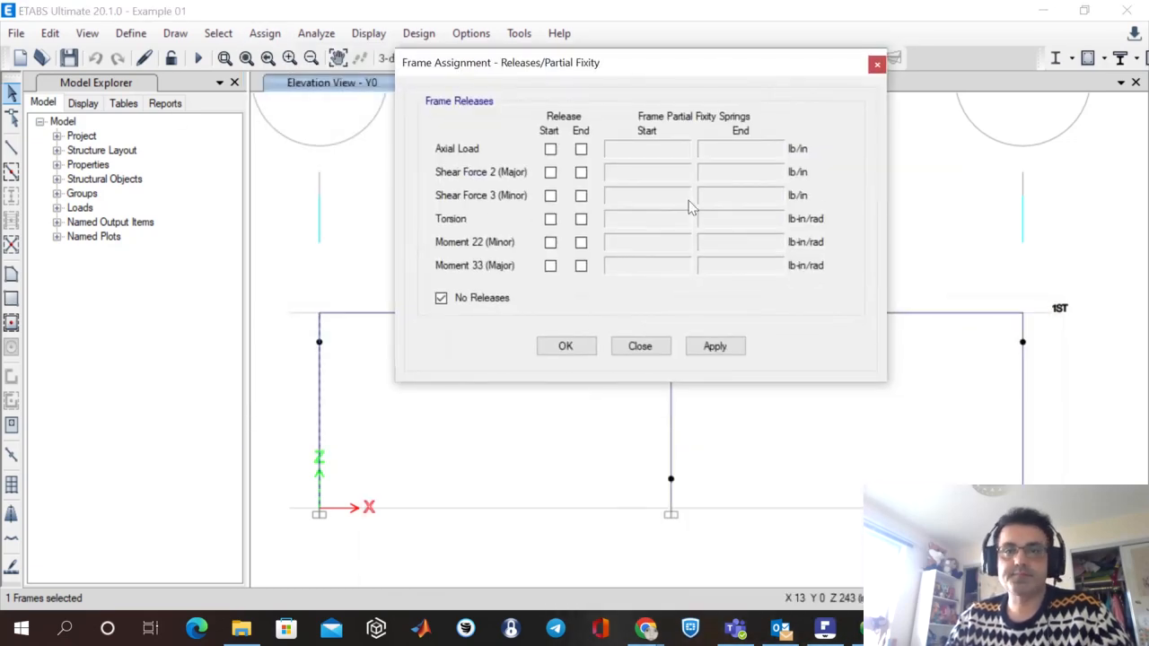
{"action": "left_click", "coordinate": [551, 244]}
{"action": "left_click", "coordinate": [551, 267]}
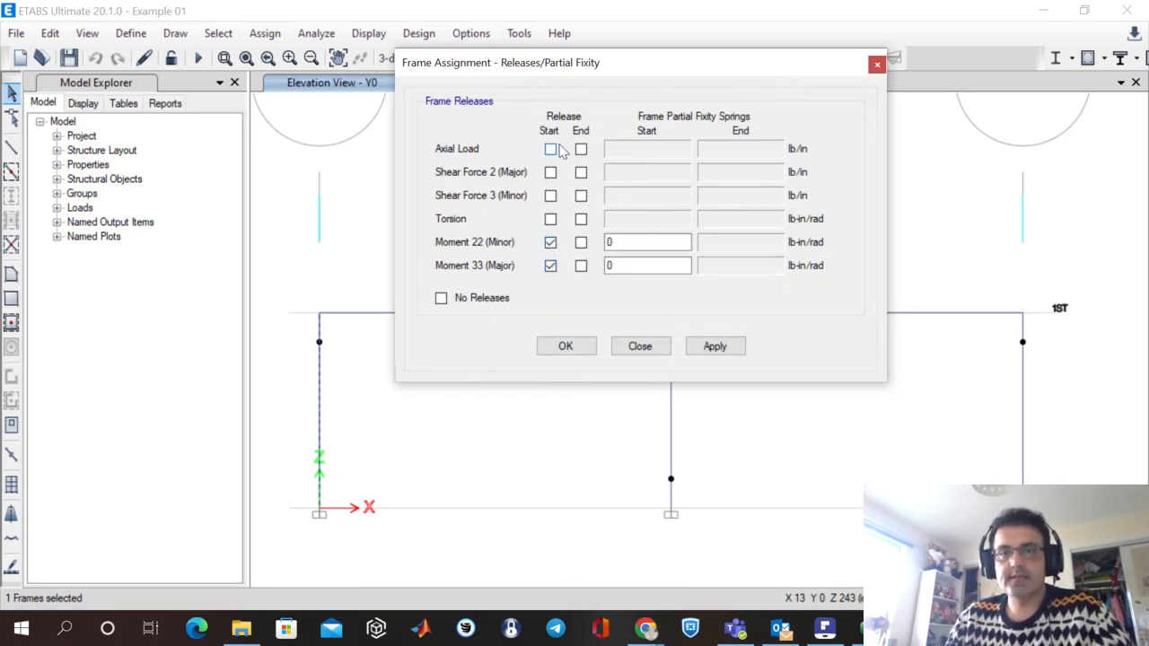
Try end-only and then both-end releases for Moment 22 and Moment 33, and close the assignment without applying it.
{"action": "left_click", "coordinate": [580, 242]}
{"action": "left_click", "coordinate": [580, 266]}
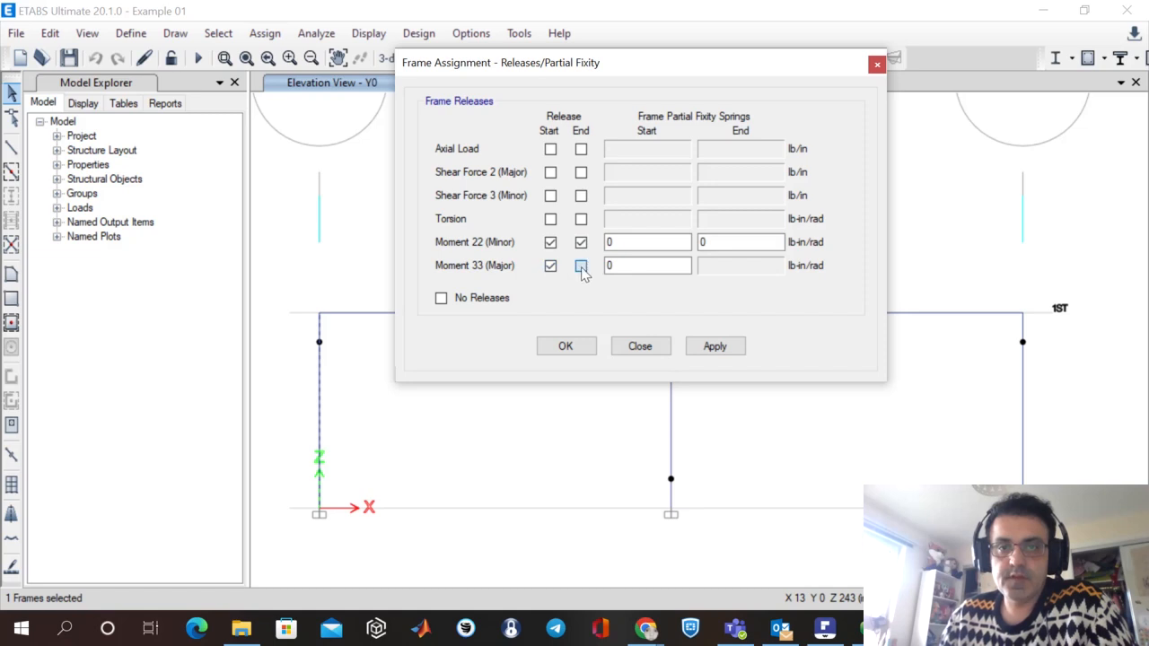
{"action": "left_click", "coordinate": [550, 242]}
{"action": "left_click", "coordinate": [550, 266]}
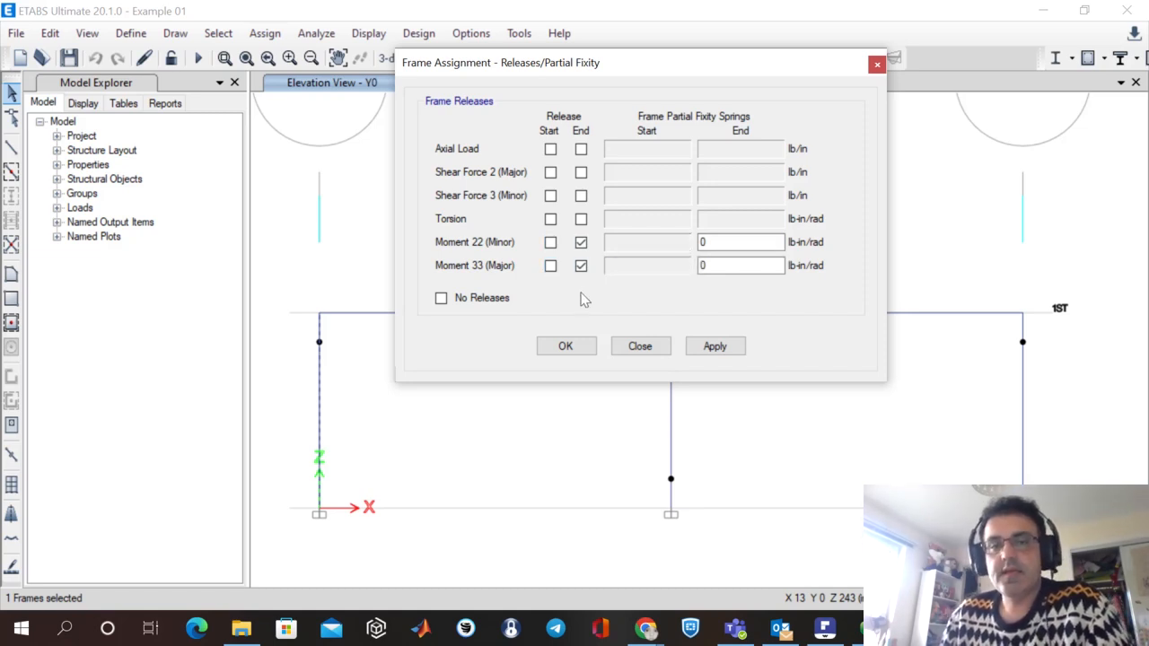
{"action": "left_click", "coordinate": [550, 242]}
{"action": "left_click", "coordinate": [550, 266]}
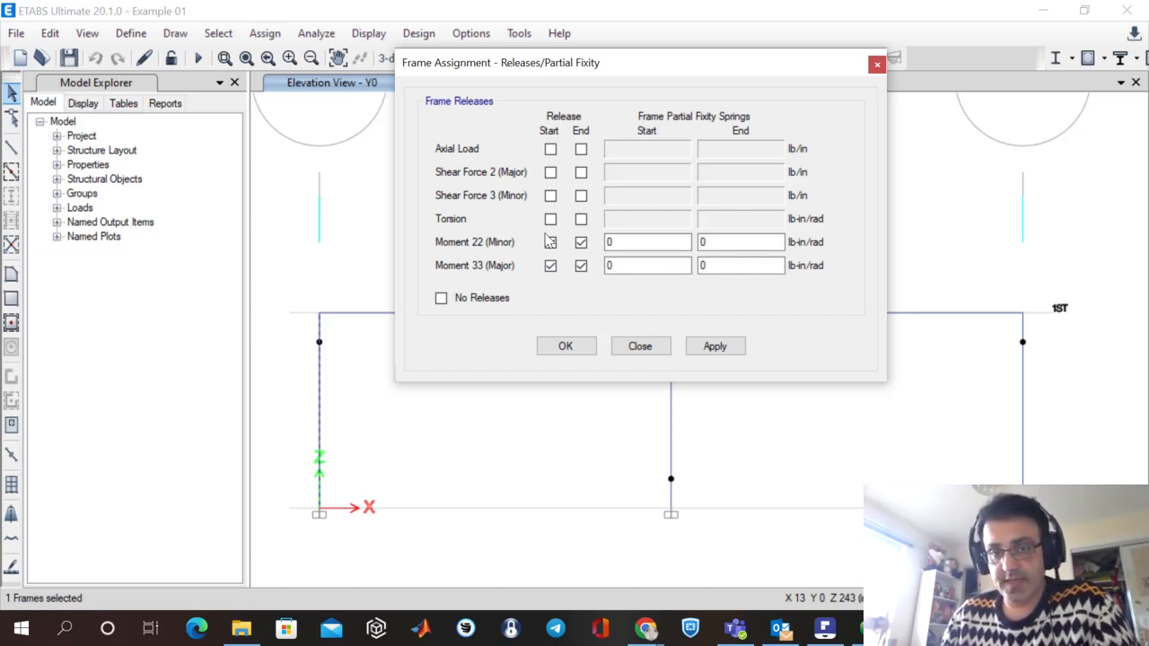
{"action": "left_click", "coordinate": [662, 351]}
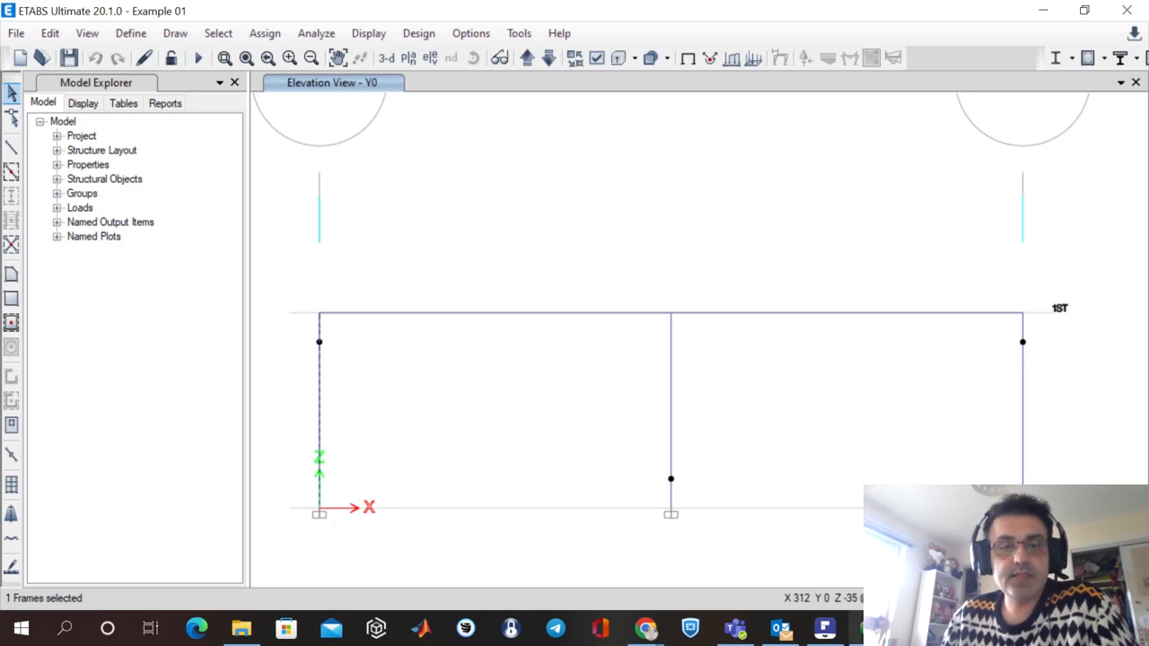
Review the Case 1 and Case 2 loading in the verification PDF's Figure 1-1, then return to ETABS and clear the frame selection.
{"action": "left_click", "coordinate": [825, 628]}
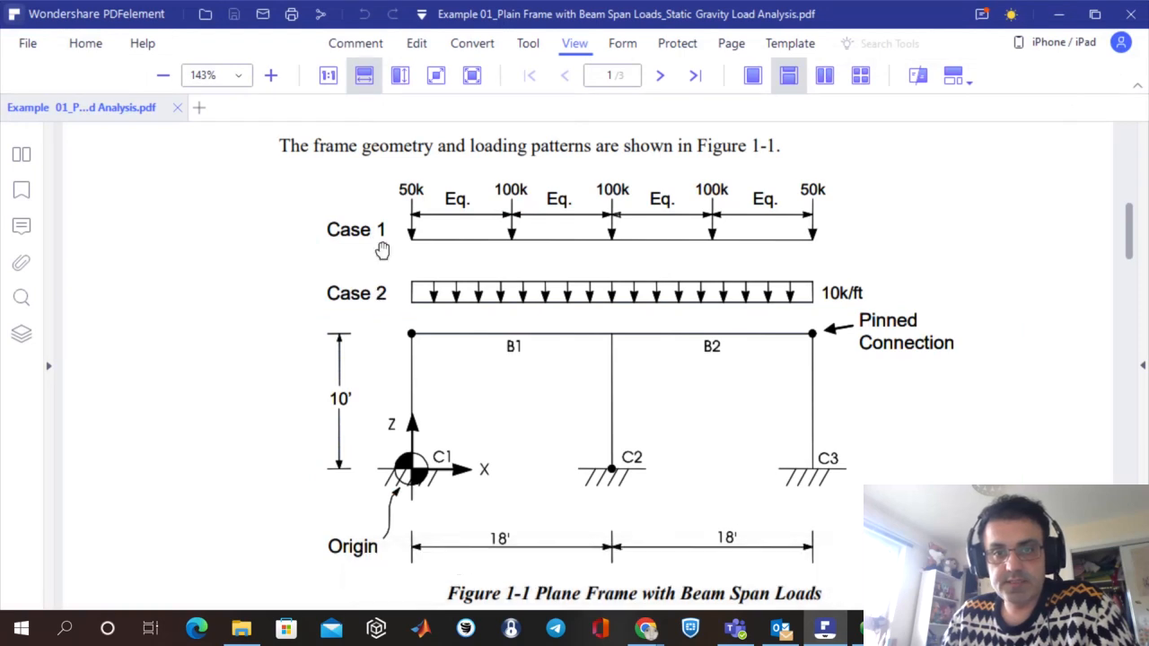
{"action": "key", "text": "alt+Tab"}
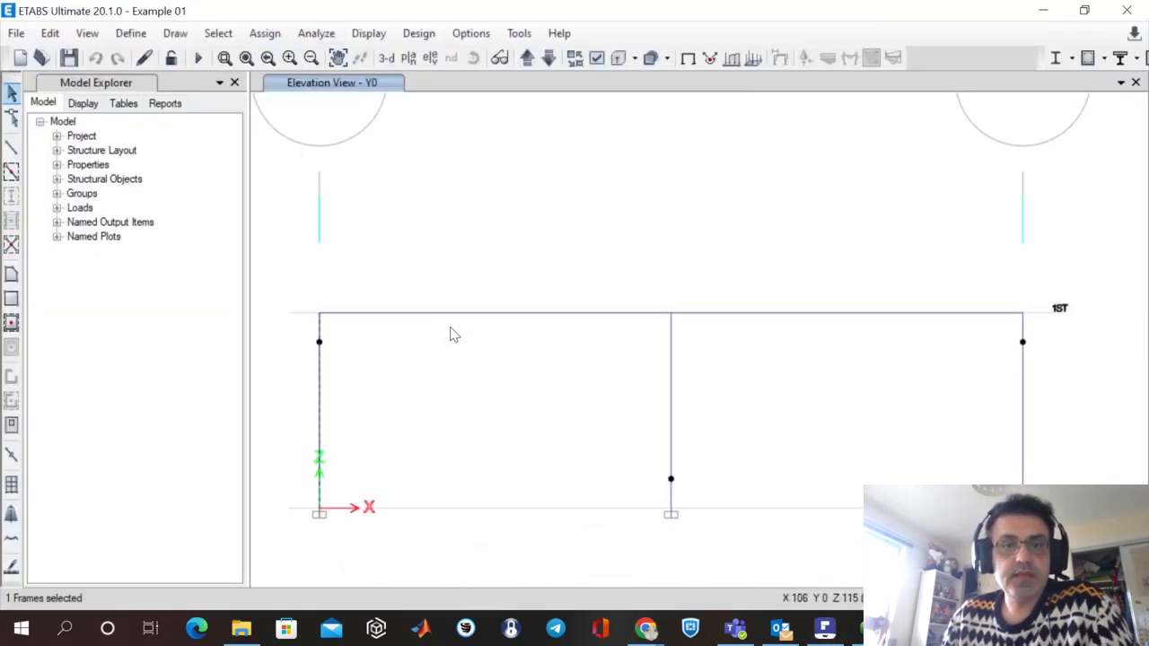
{"action": "key", "text": "Escape"}
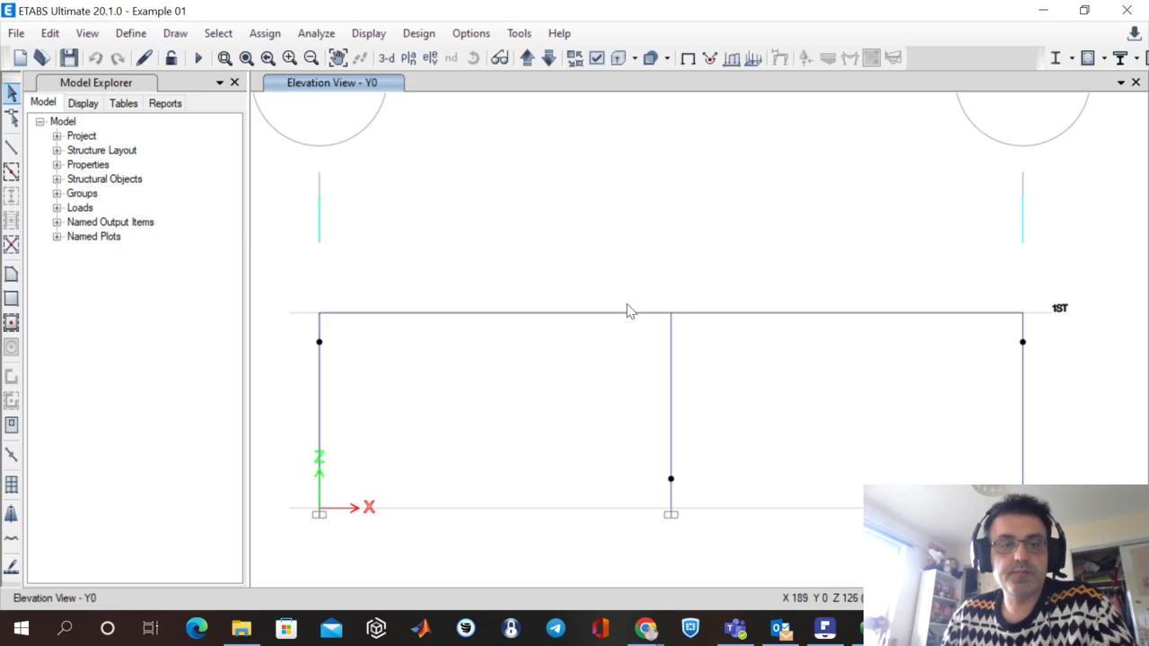
Display the frame span loads of load pattern I on the Y0 elevation, including joint loads and loading values.
{"action": "left_click", "coordinate": [366, 33]}
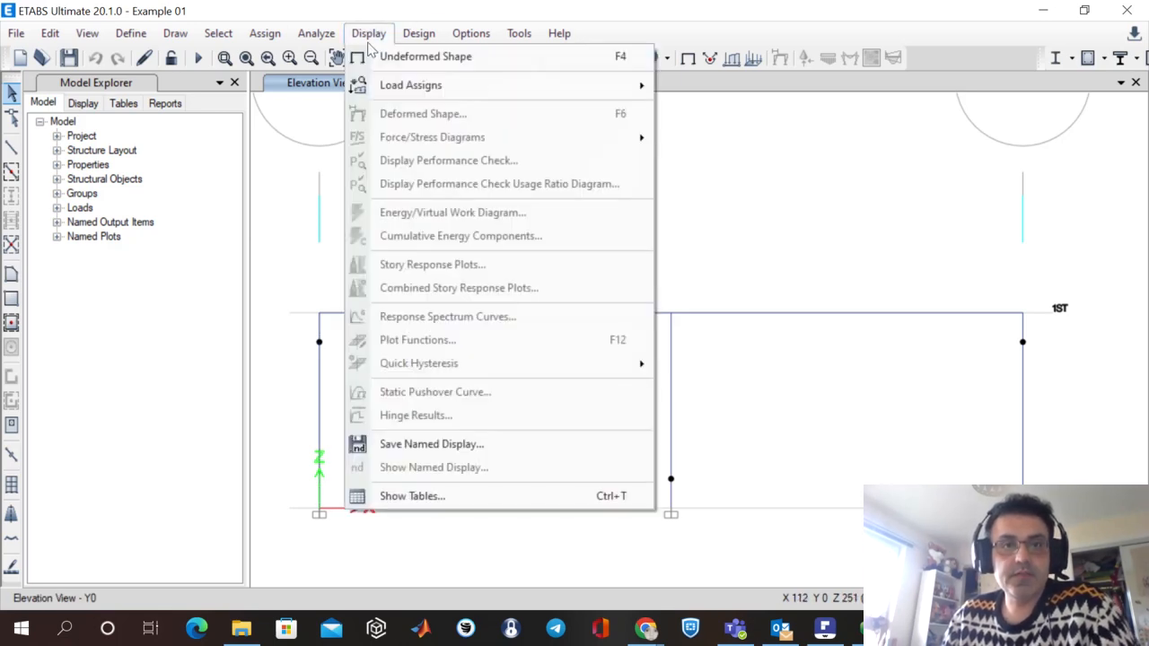
{"action": "mouse_move", "coordinate": [404, 86]}
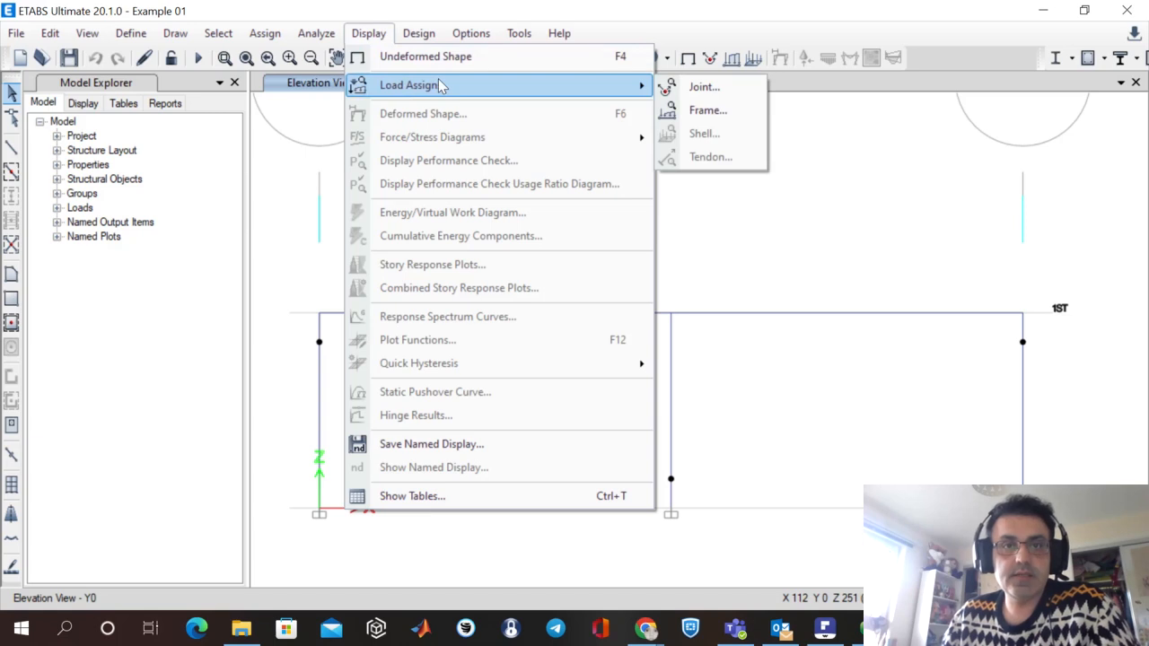
{"action": "left_click", "coordinate": [708, 111]}
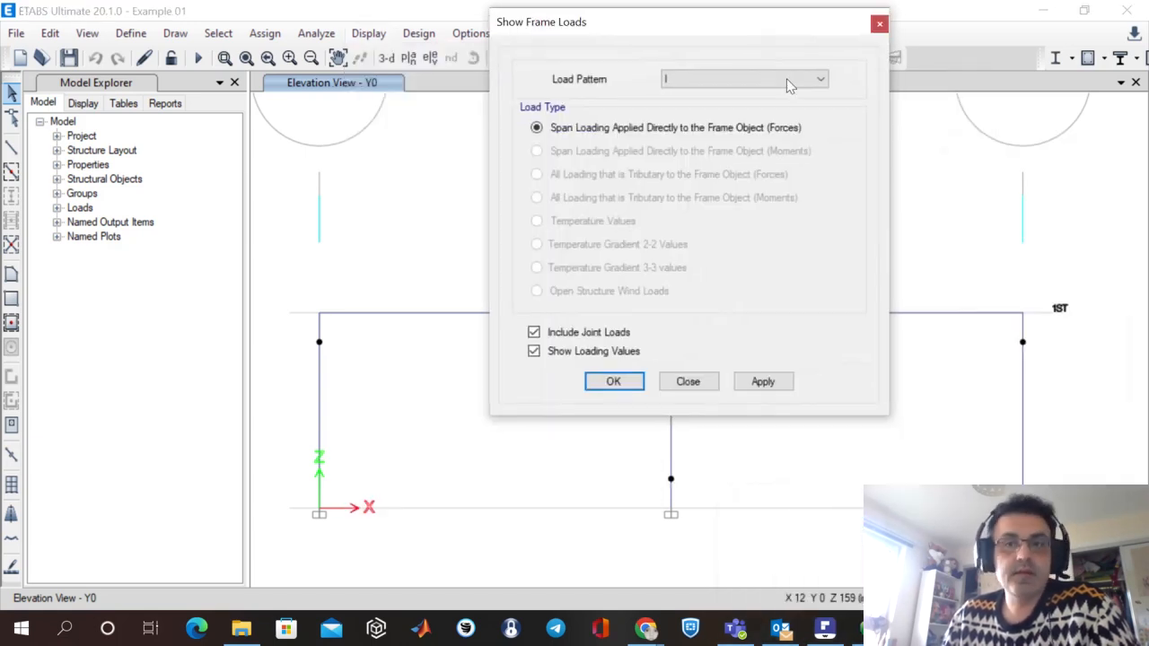
{"action": "left_click", "coordinate": [790, 81]}
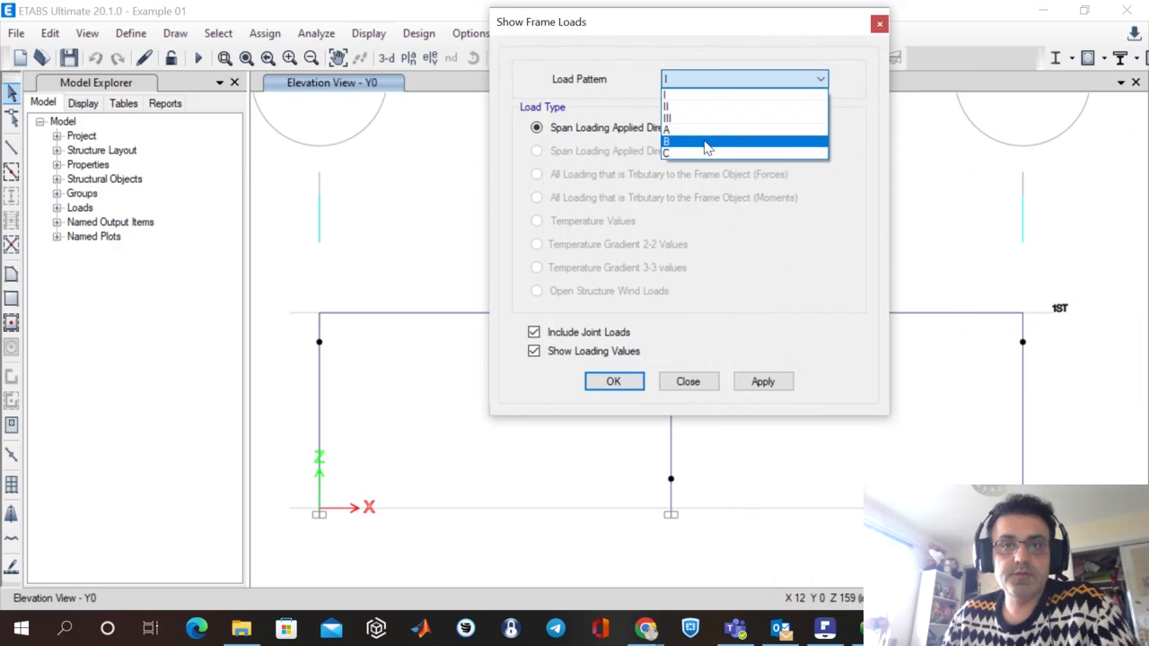
{"action": "left_click", "coordinate": [690, 96]}
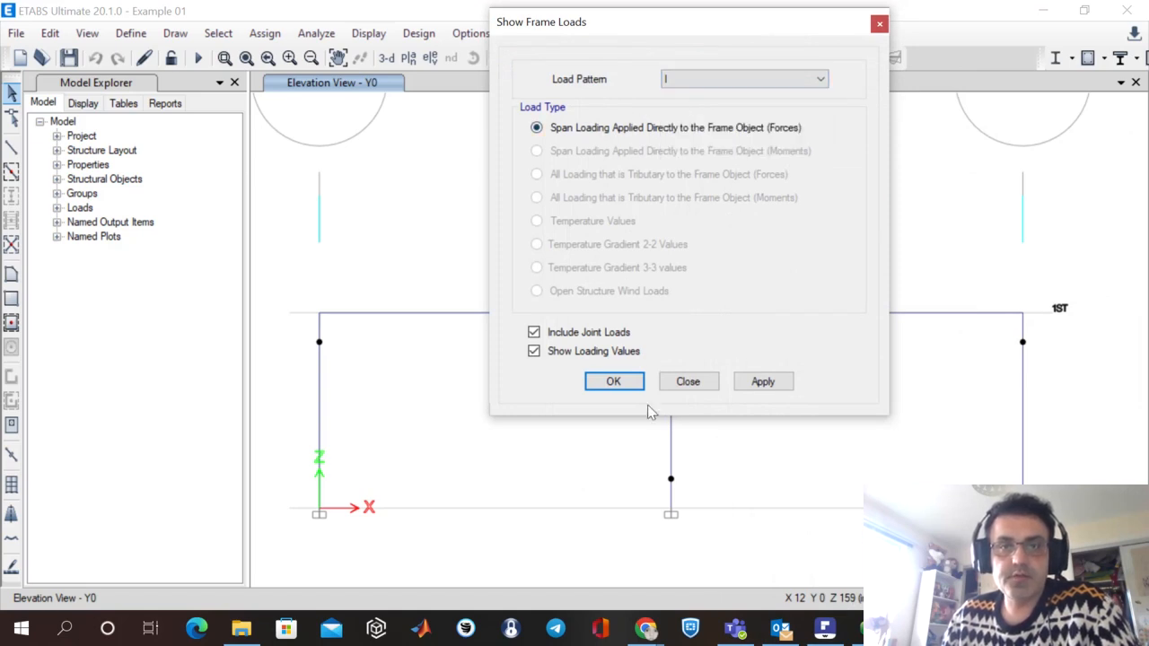
{"action": "left_click", "coordinate": [613, 383]}
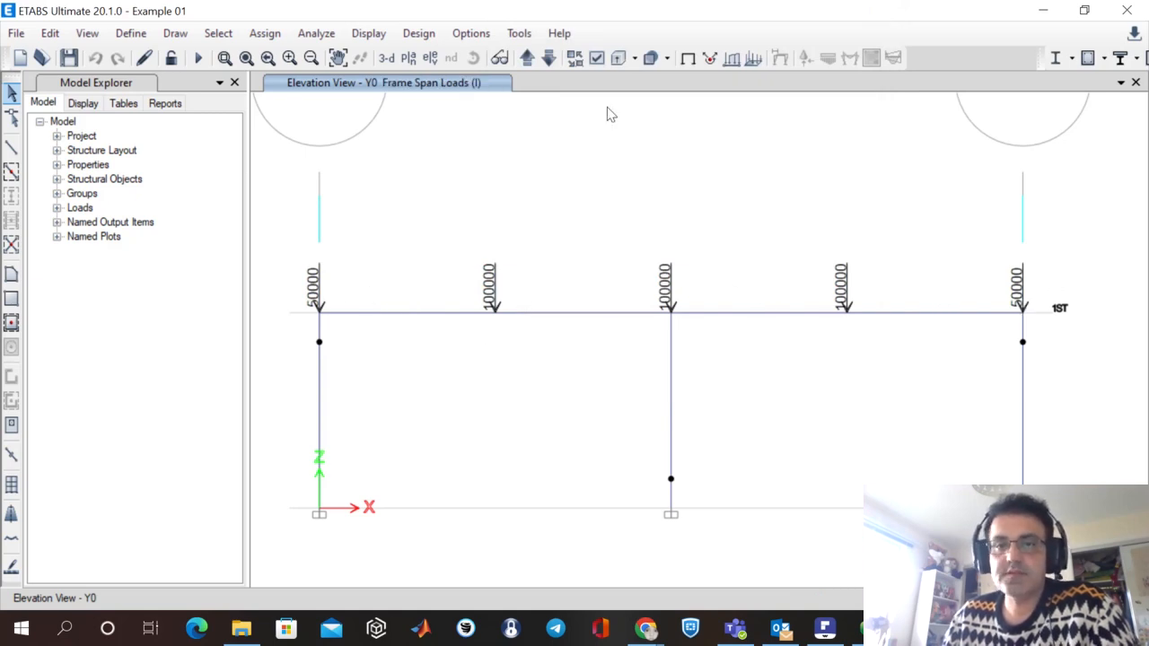
Display the frame span loads of load pattern II, compare them with Case 2 in the verification PDF, and return to ETABS.
{"action": "left_click", "coordinate": [368, 34]}
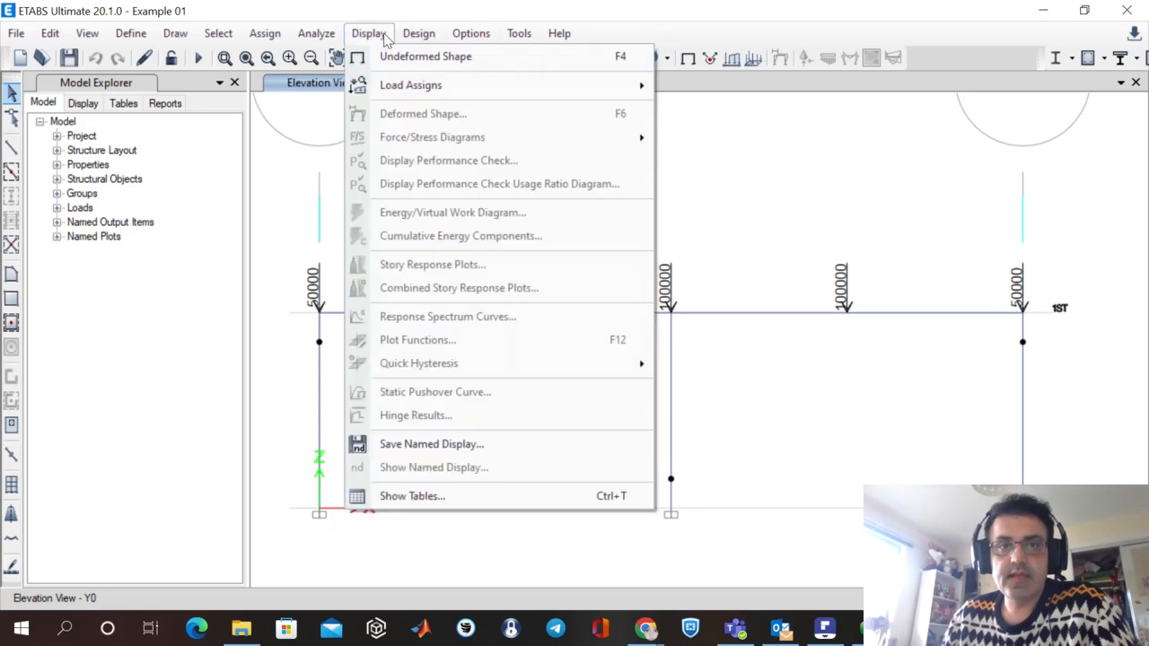
{"action": "mouse_move", "coordinate": [480, 95]}
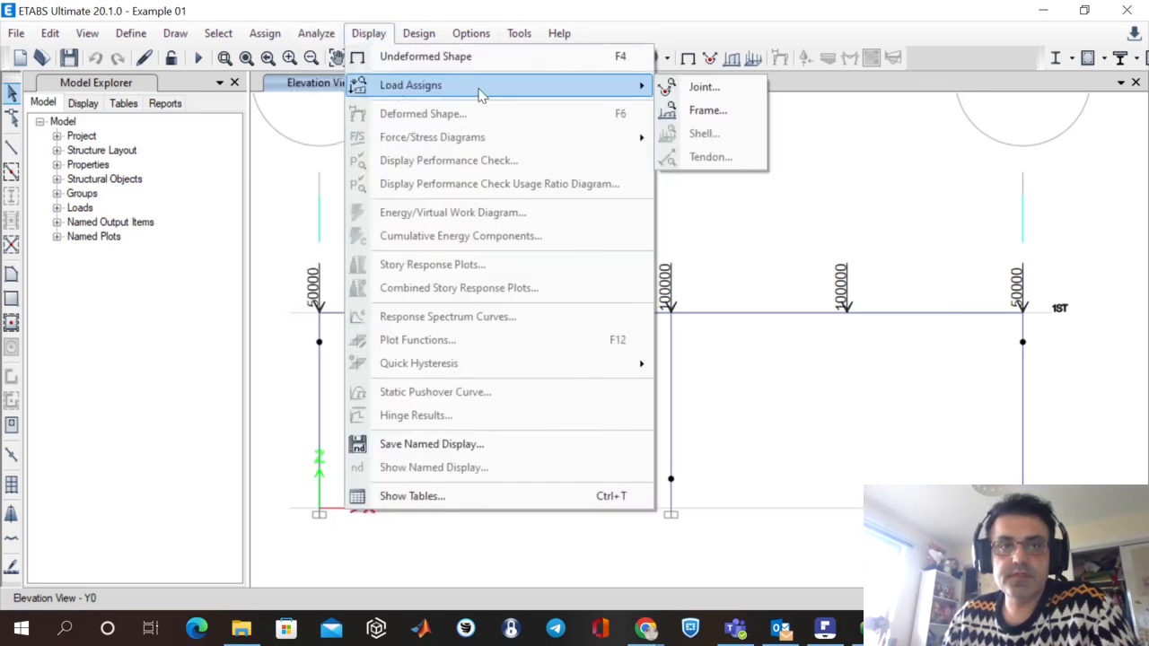
{"action": "left_click", "coordinate": [727, 112]}
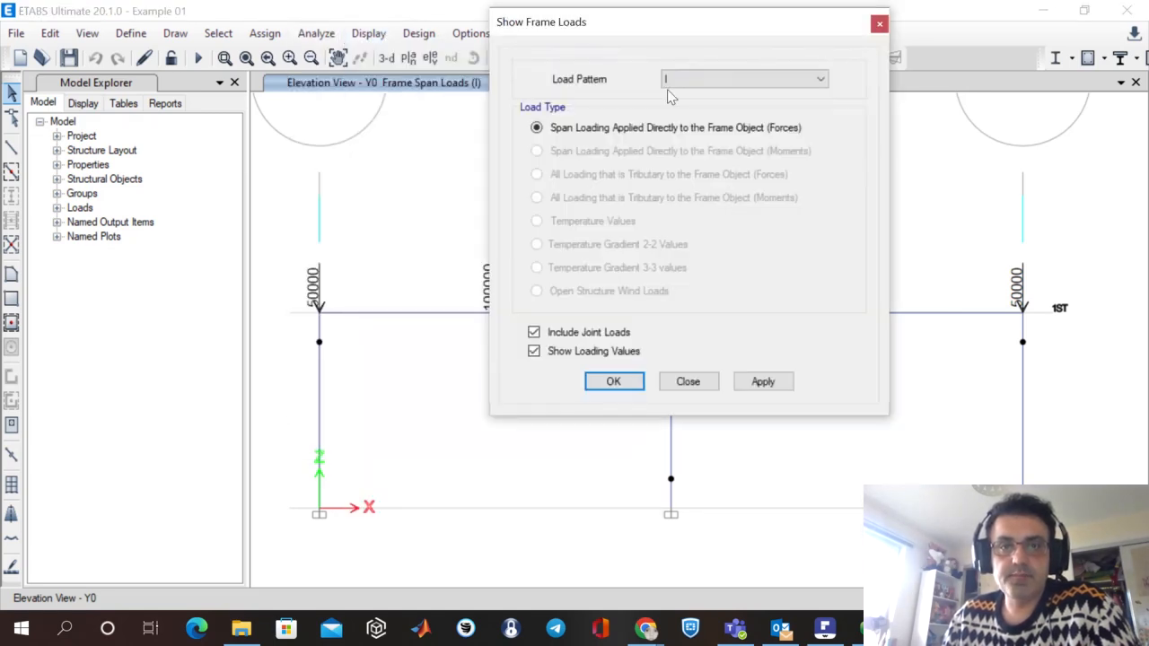
{"action": "left_click", "coordinate": [673, 80]}
{"action": "left_click", "coordinate": [744, 108]}
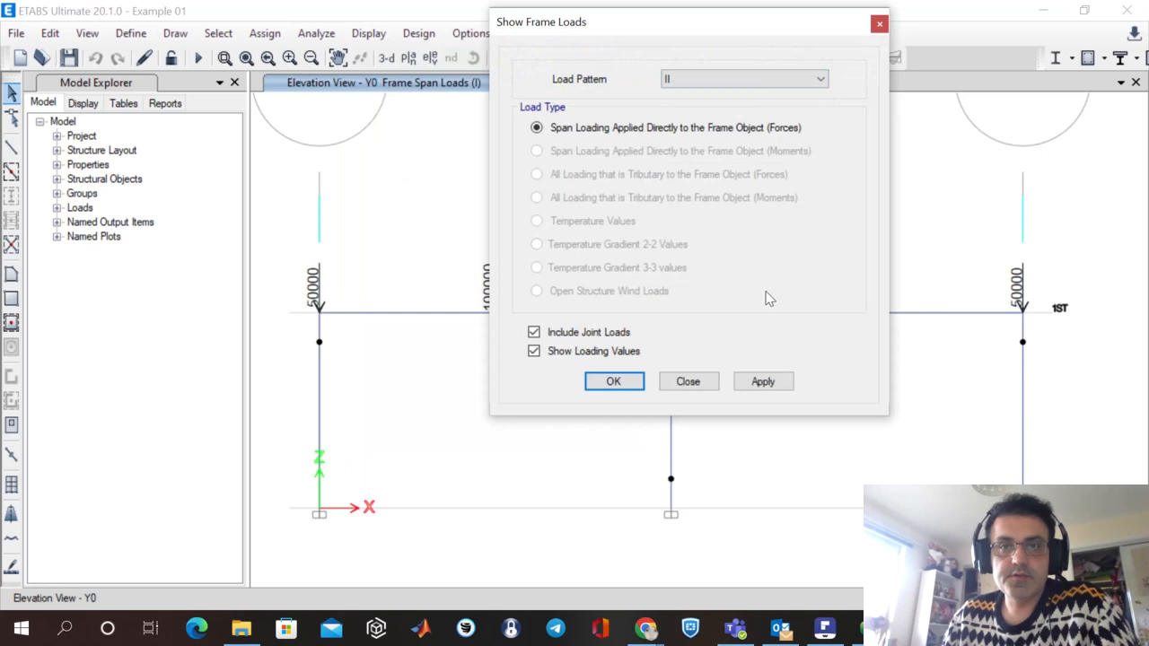
{"action": "left_click", "coordinate": [612, 384]}
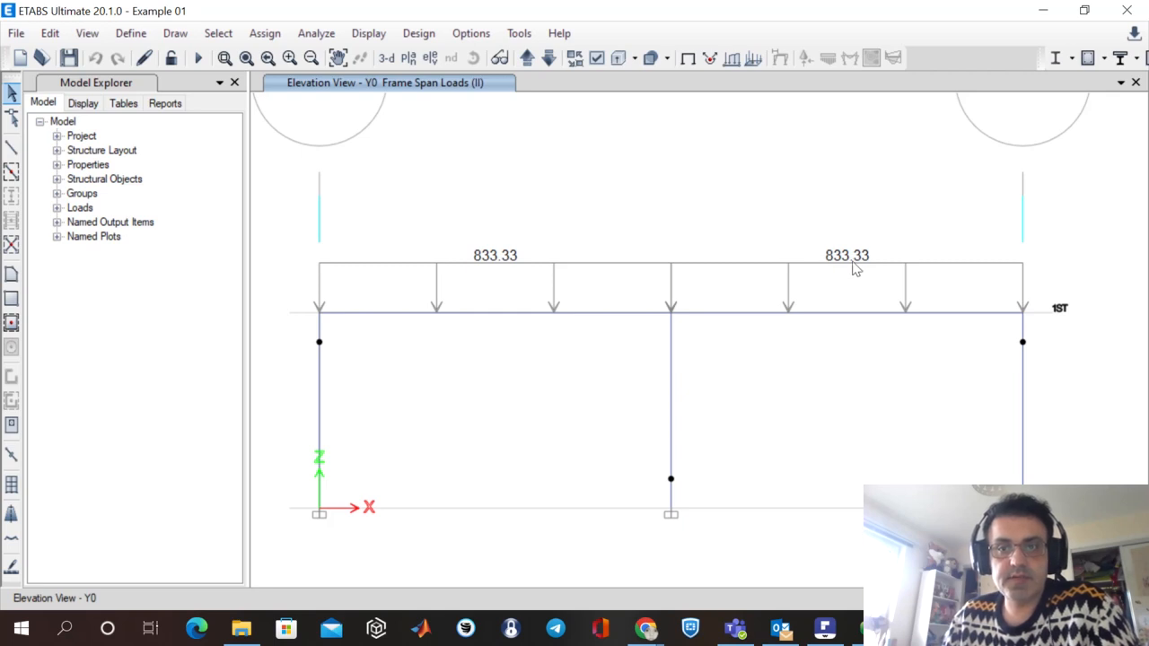
{"action": "left_click", "coordinate": [825, 628]}
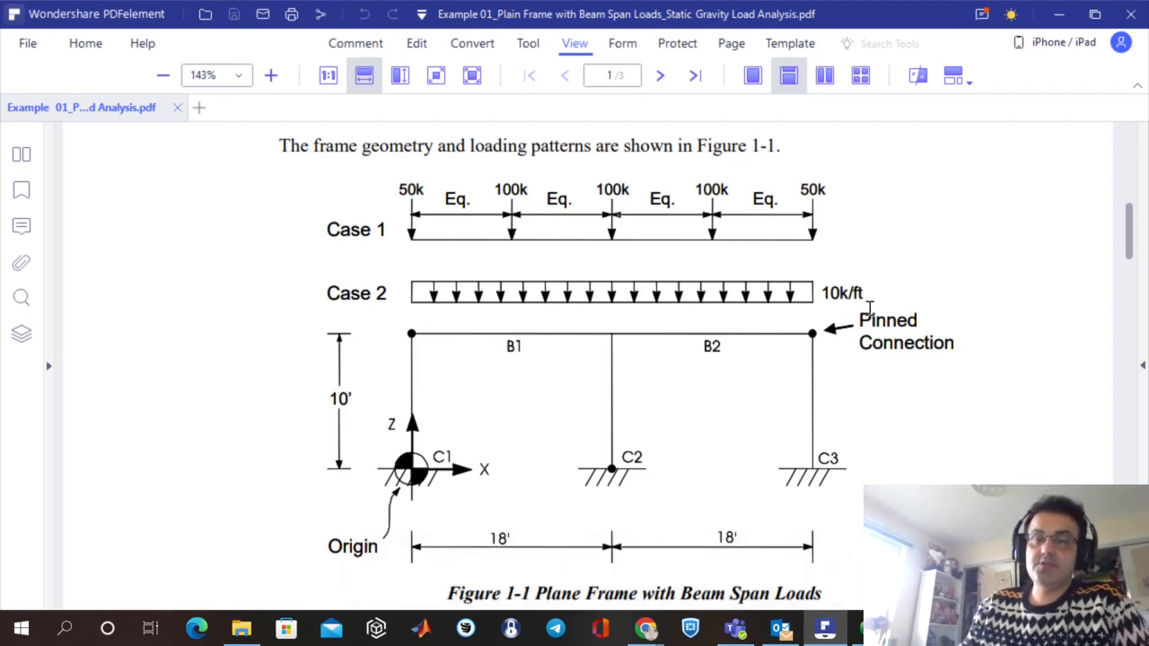
{"action": "left_click", "coordinate": [824, 628]}
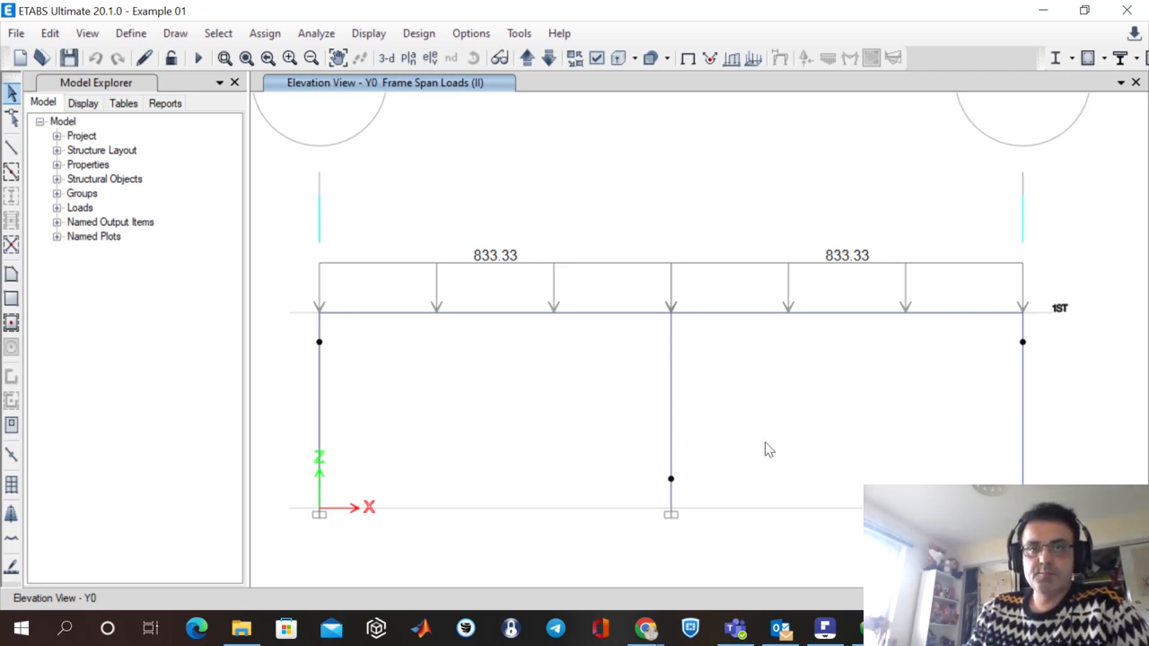
Inspect the names, types and self-weight multipliers of load patterns I and II in the load pattern definitions, then cancel without changes.
{"action": "left_click", "coordinate": [134, 36]}
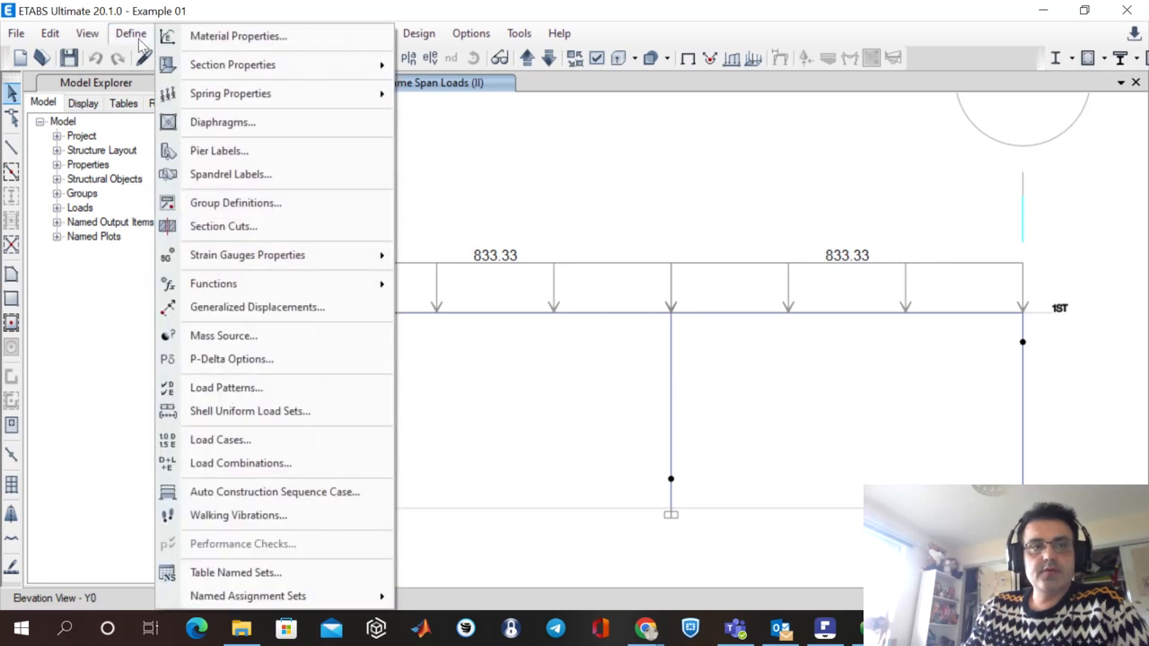
{"action": "left_click", "coordinate": [266, 390]}
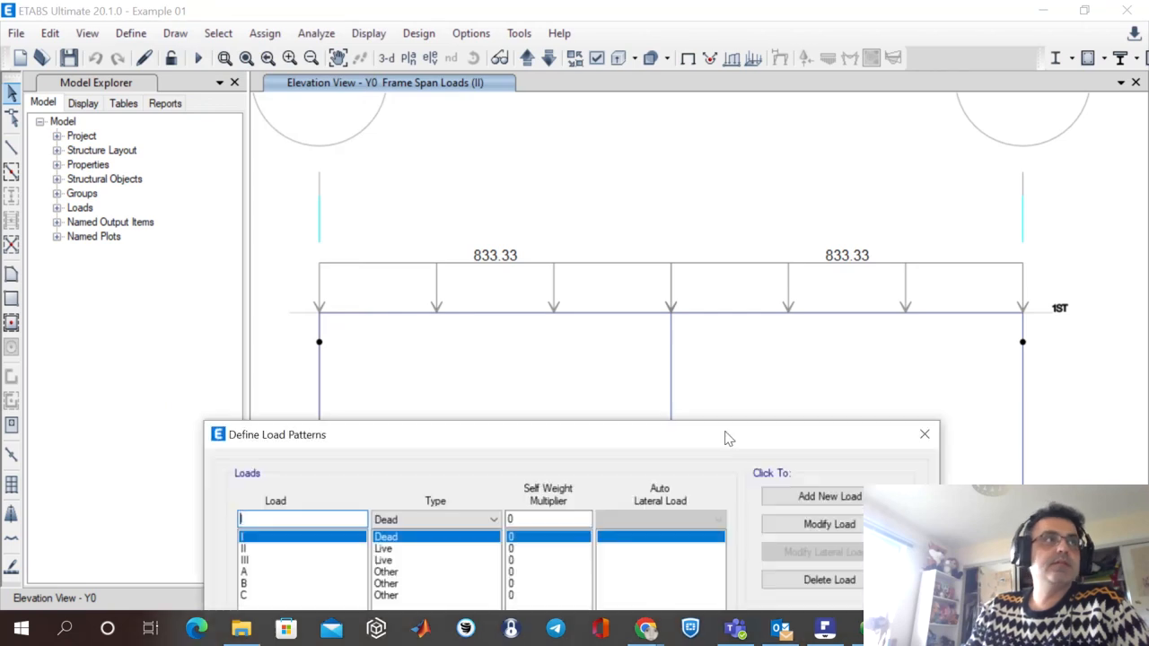
{"action": "left_click_drag", "start_coordinate": [725, 436], "coordinate": [811, 113]}
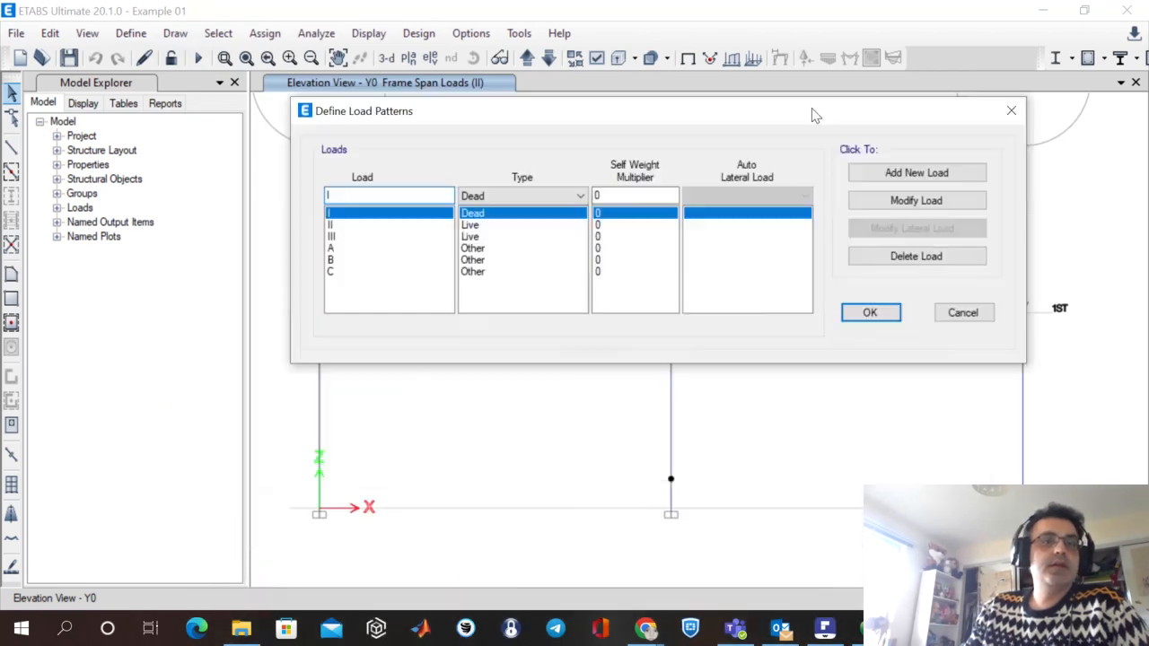
{"action": "left_click", "coordinate": [345, 225]}
{"action": "key", "text": "Up"}
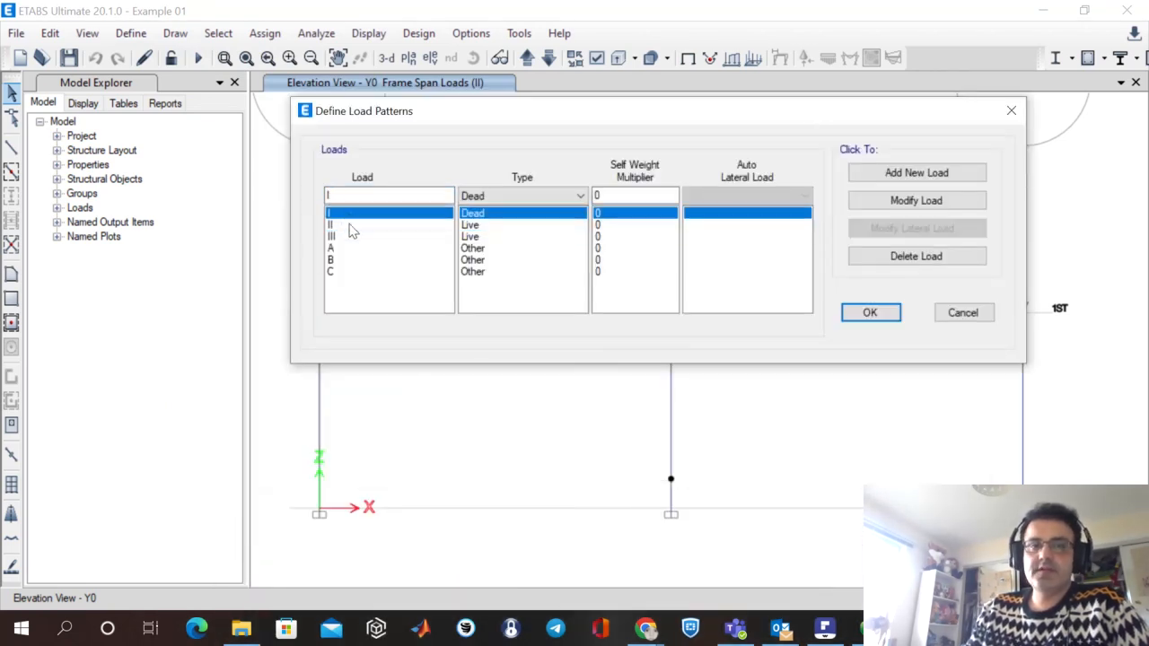
{"action": "left_click", "coordinate": [353, 224]}
{"action": "left_click", "coordinate": [351, 197]}
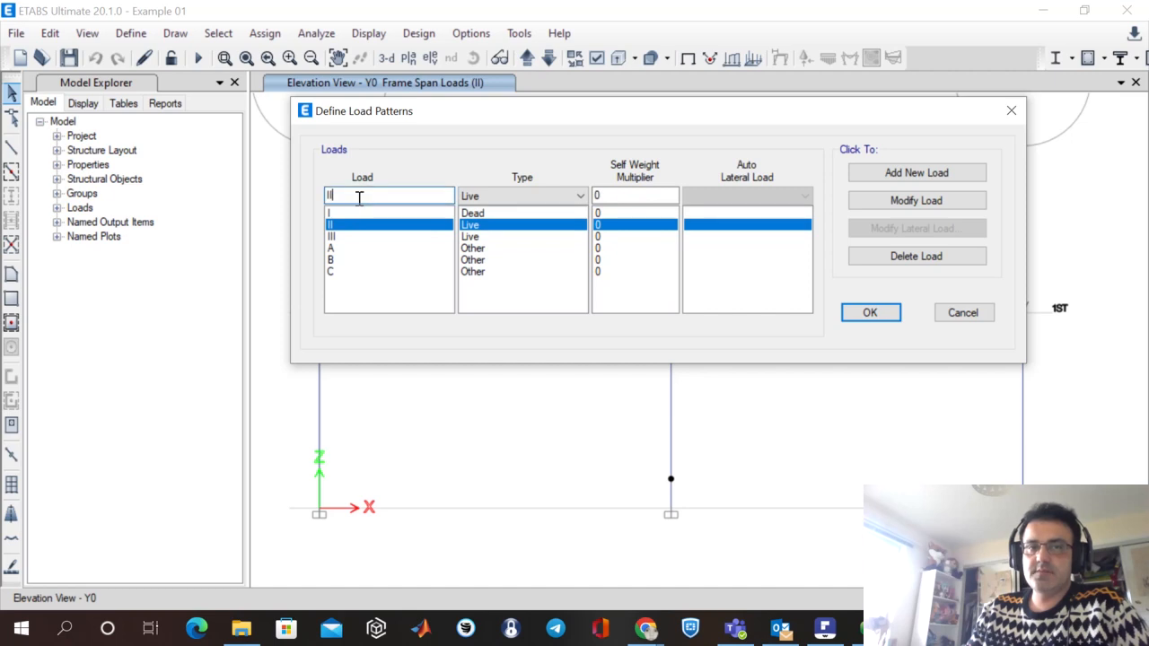
{"action": "left_click_drag", "start_coordinate": [358, 197], "coordinate": [314, 202]}
{"action": "left_click", "coordinate": [355, 215]}
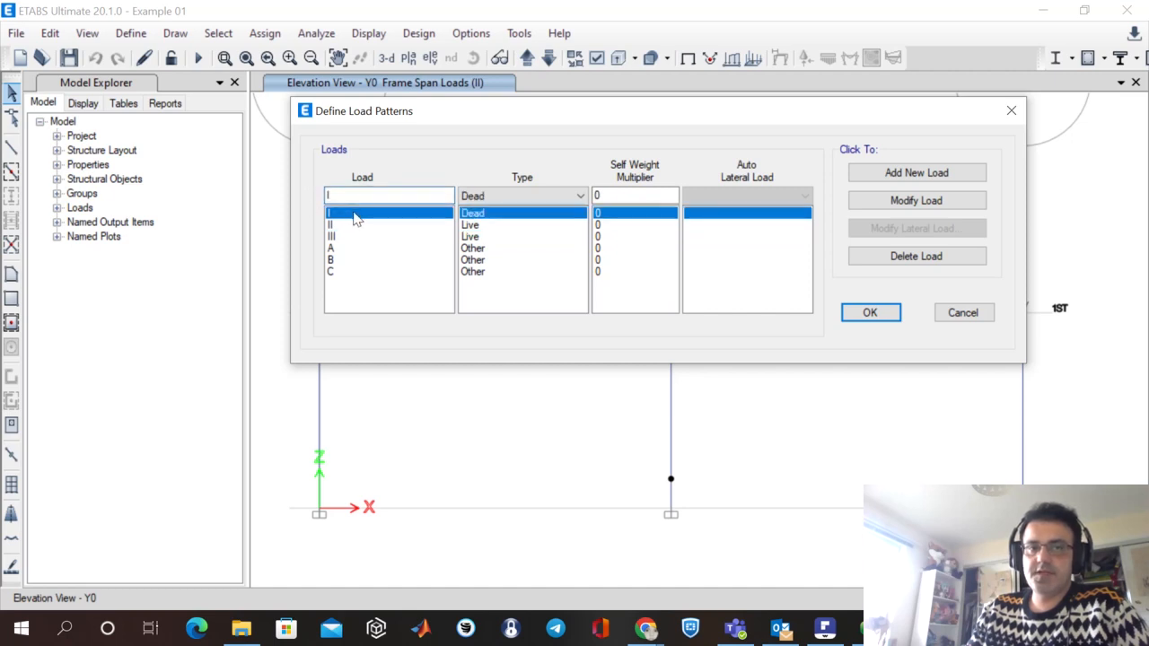
{"action": "left_click", "coordinate": [485, 225]}
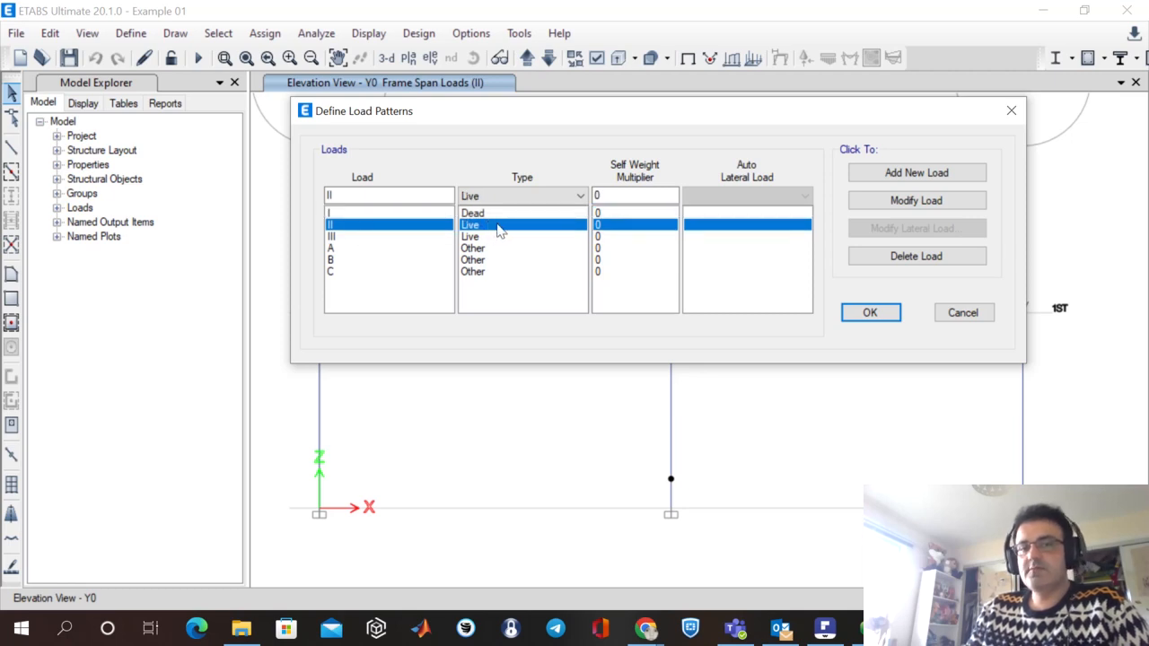
{"action": "left_click", "coordinate": [979, 316]}
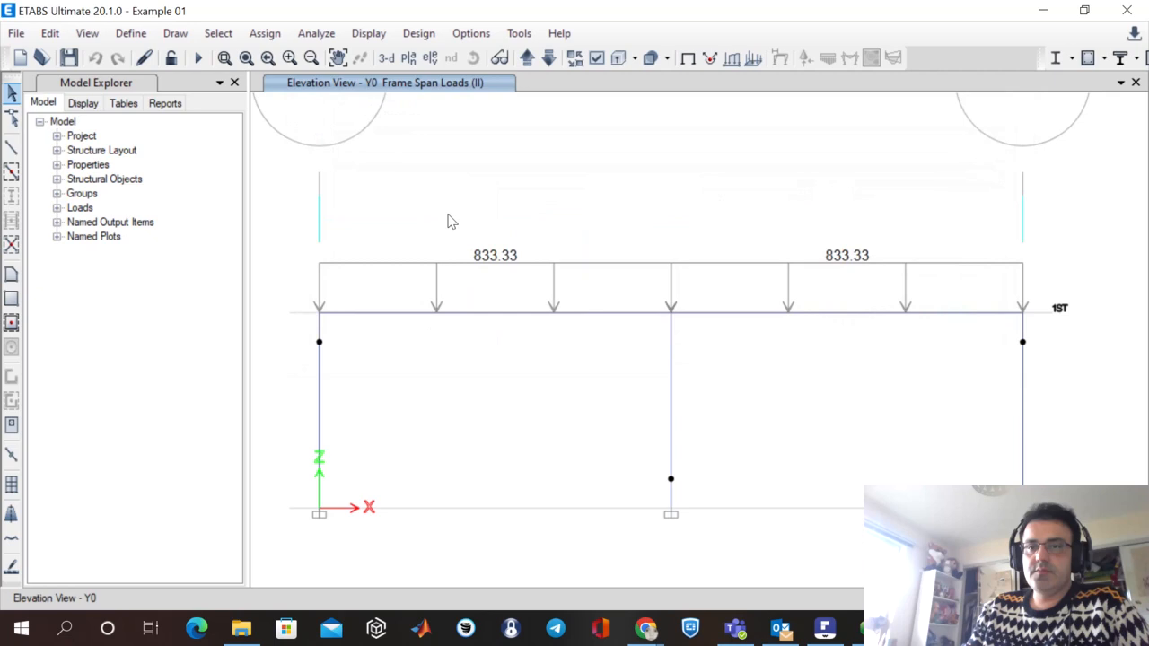
Inspect the names and types of the load cases in the load case definitions, then cancel without changes.
{"action": "left_click", "coordinate": [130, 33]}
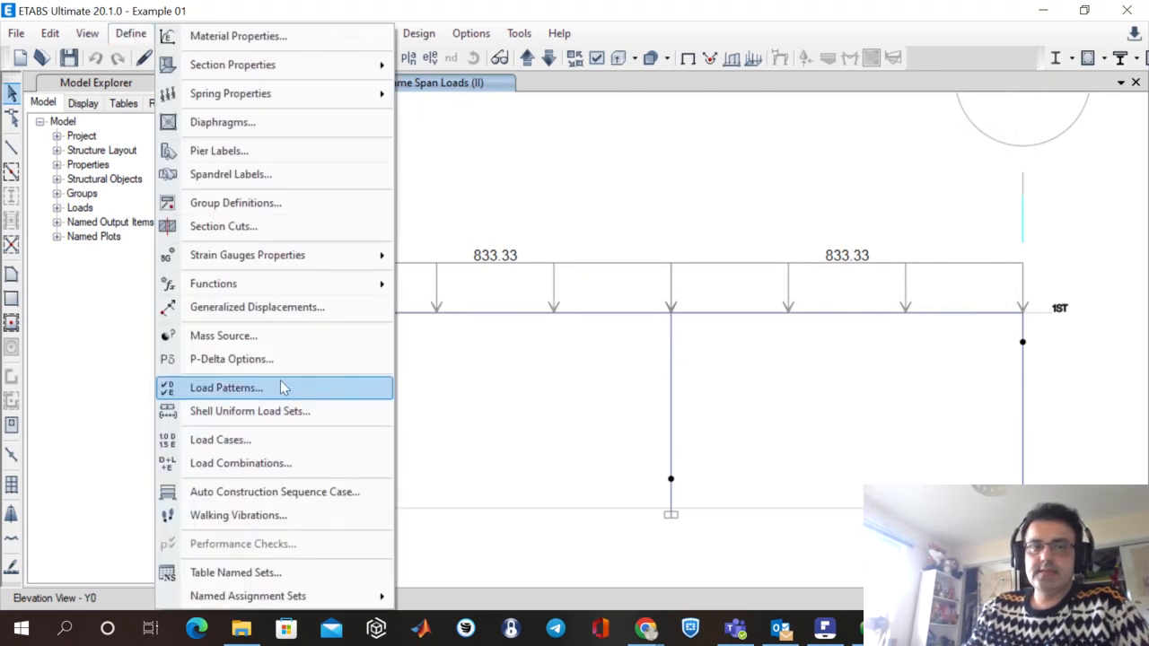
{"action": "left_click", "coordinate": [279, 441]}
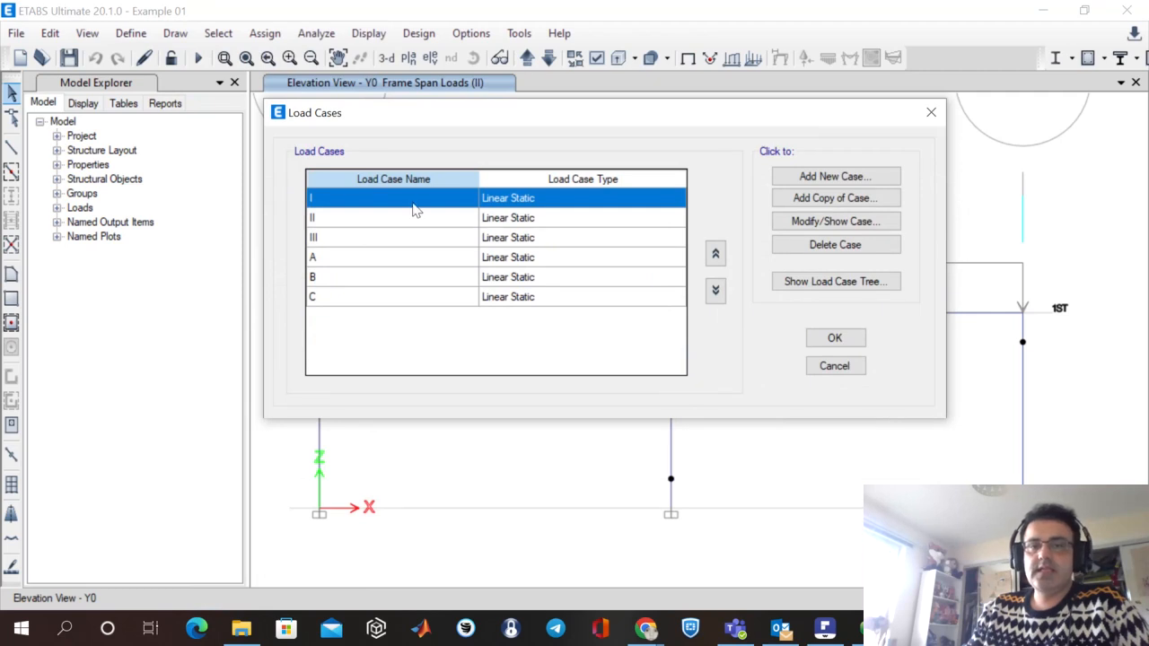
{"action": "left_click", "coordinate": [348, 223]}
{"action": "left_click", "coordinate": [533, 200]}
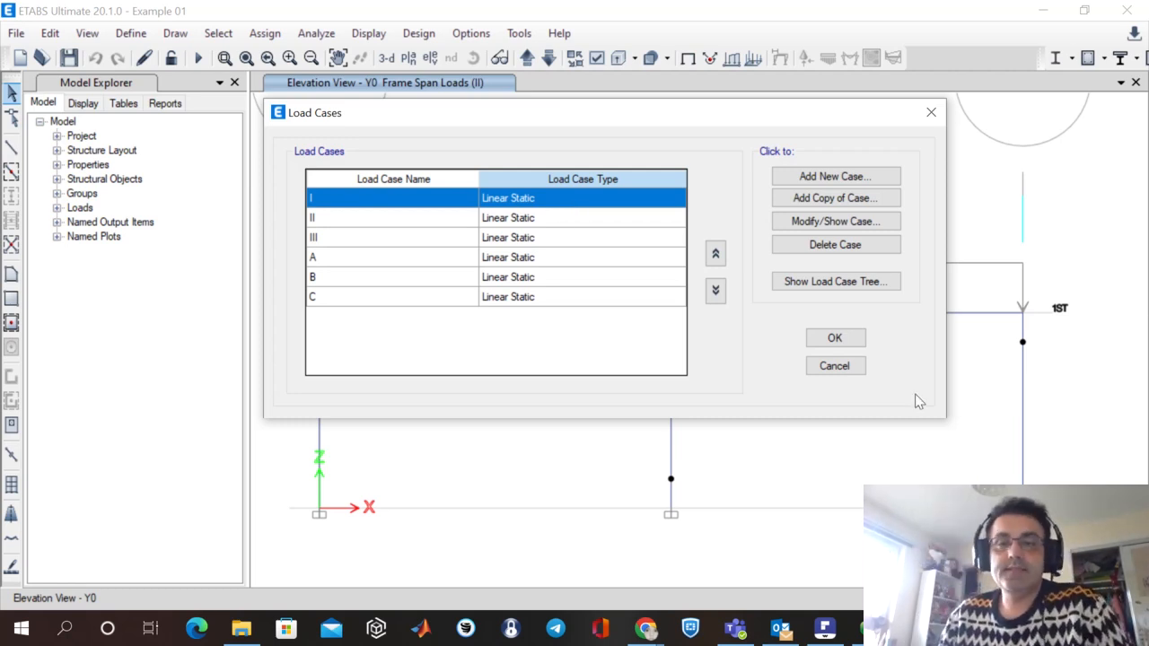
{"action": "left_click", "coordinate": [837, 369]}
Inspect the load cases and scale factors of load combination COMB1, then cancel out of the load combination definitions.
{"action": "left_click", "coordinate": [131, 34]}
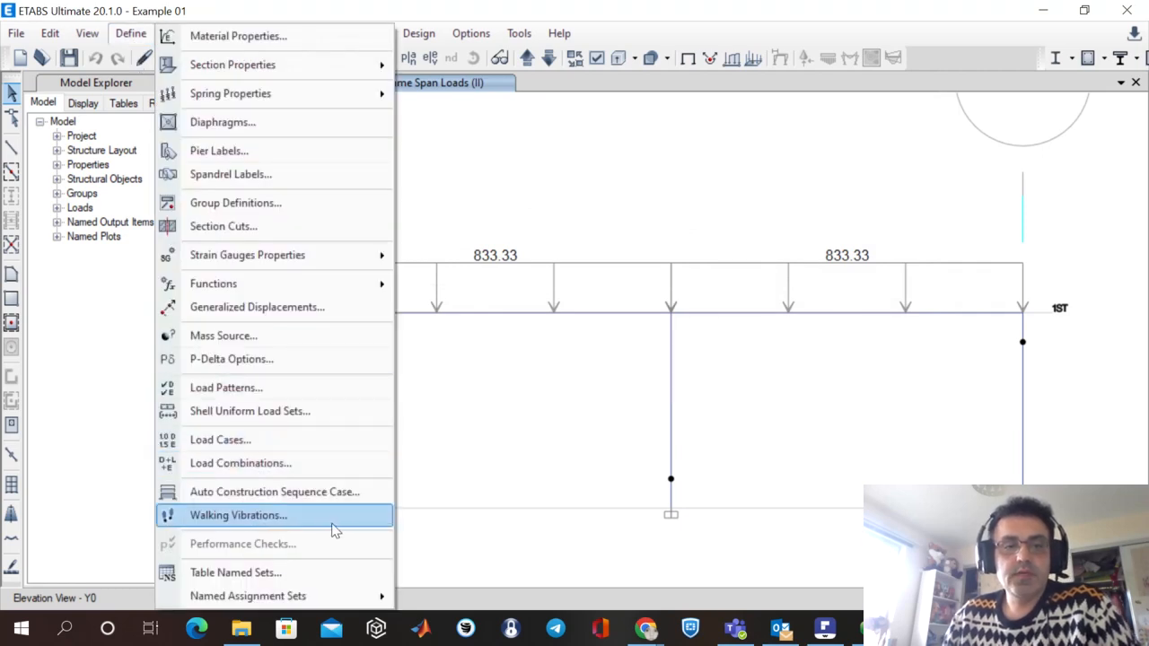
{"action": "left_click", "coordinate": [327, 462]}
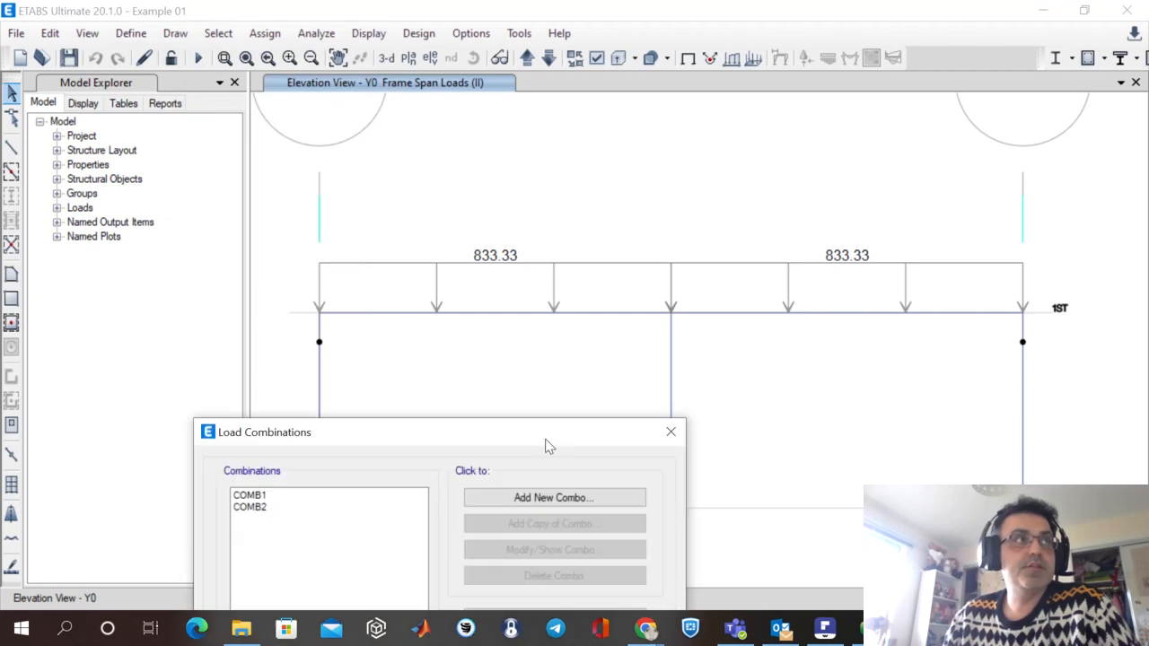
{"action": "left_click_drag", "start_coordinate": [547, 443], "coordinate": [759, 153]}
{"action": "left_click", "coordinate": [525, 217]}
{"action": "left_click", "coordinate": [519, 205]}
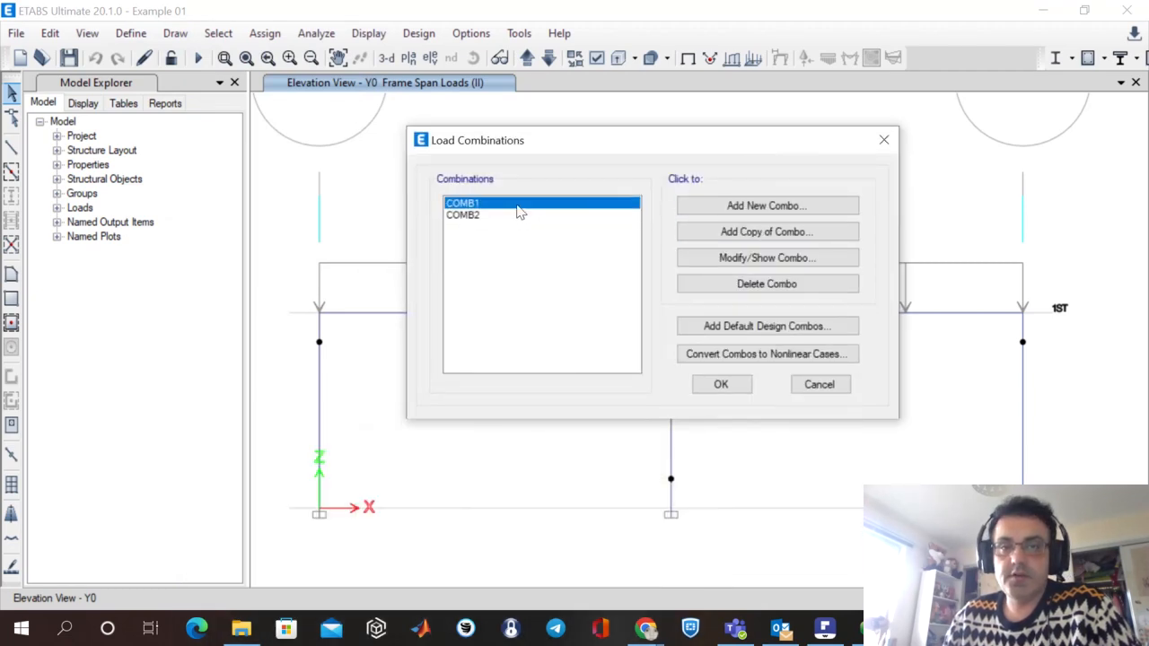
{"action": "left_click", "coordinate": [814, 261]}
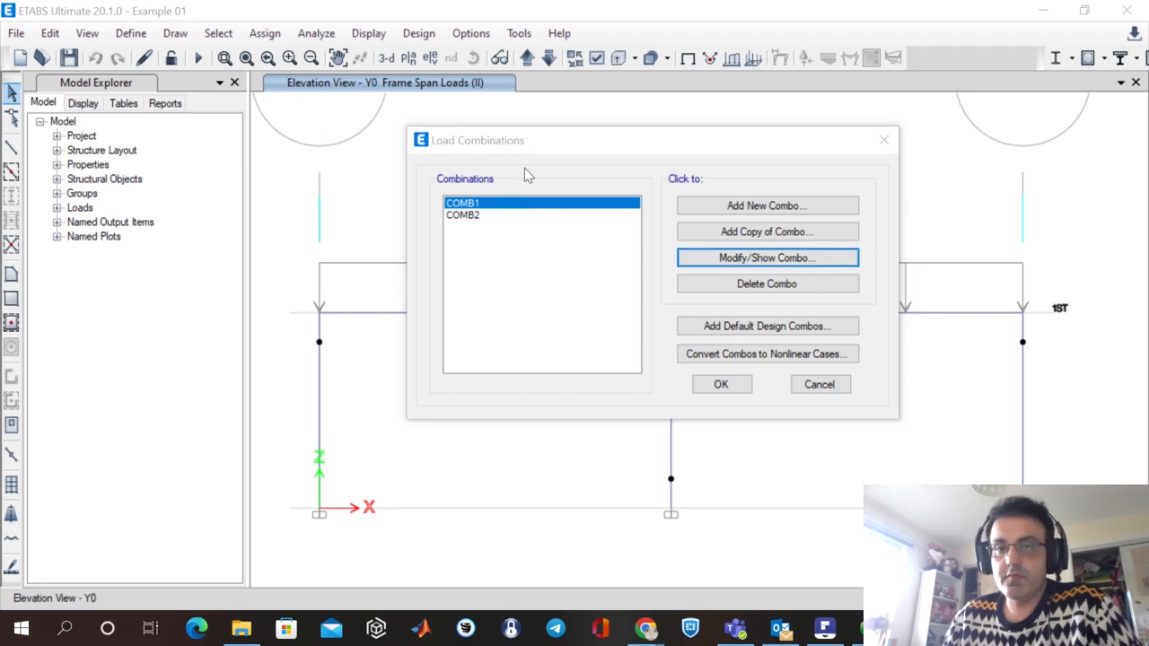
{"action": "left_click_drag", "start_coordinate": [512, 251], "coordinate": [697, 136]}
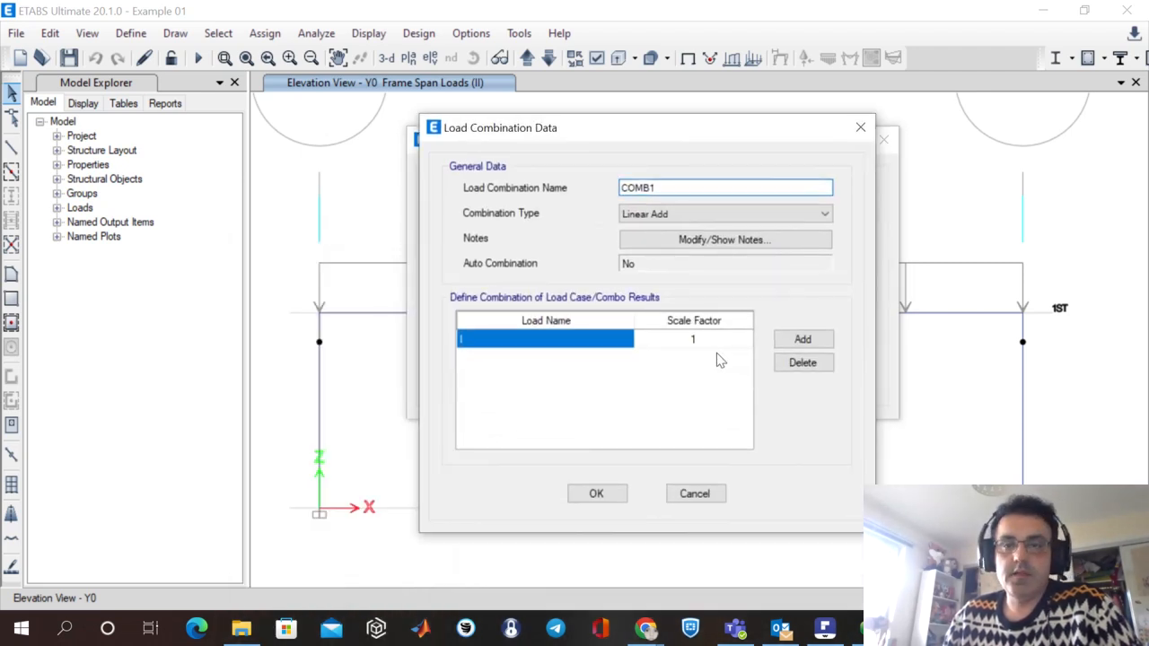
{"action": "left_click", "coordinate": [718, 499]}
{"action": "left_click", "coordinate": [819, 385]}
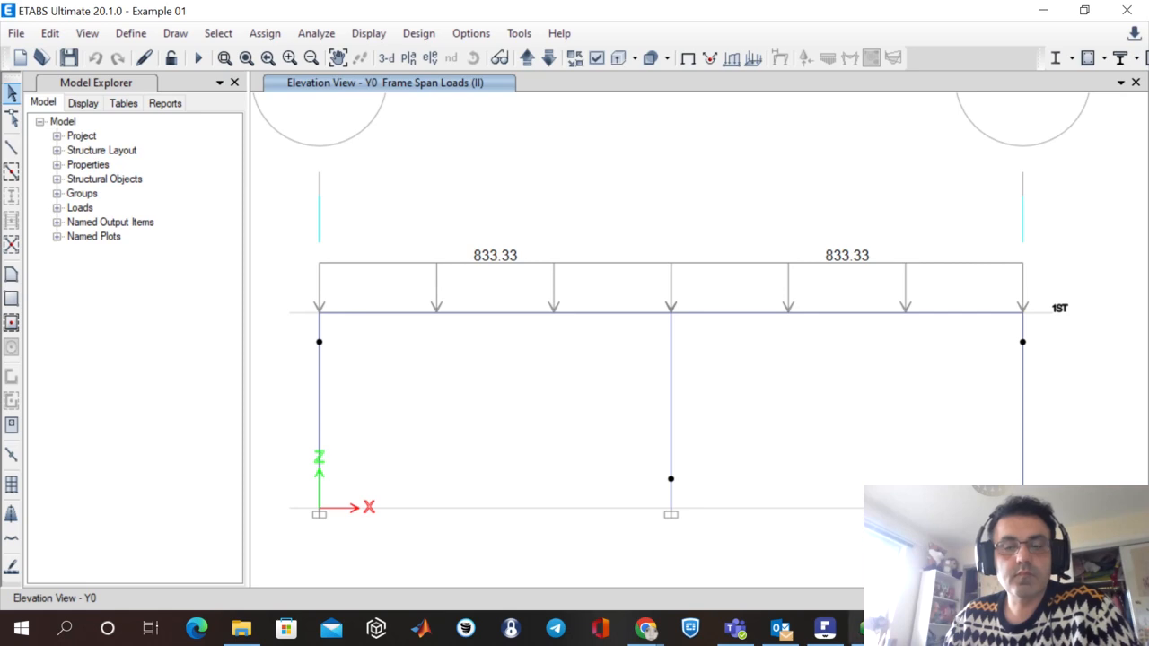
Switch to the verification PDF in PDFelement and examine Table 1-1, the comparison of results for beam B1 under Case 1.
{"action": "left_click", "coordinate": [824, 628]}
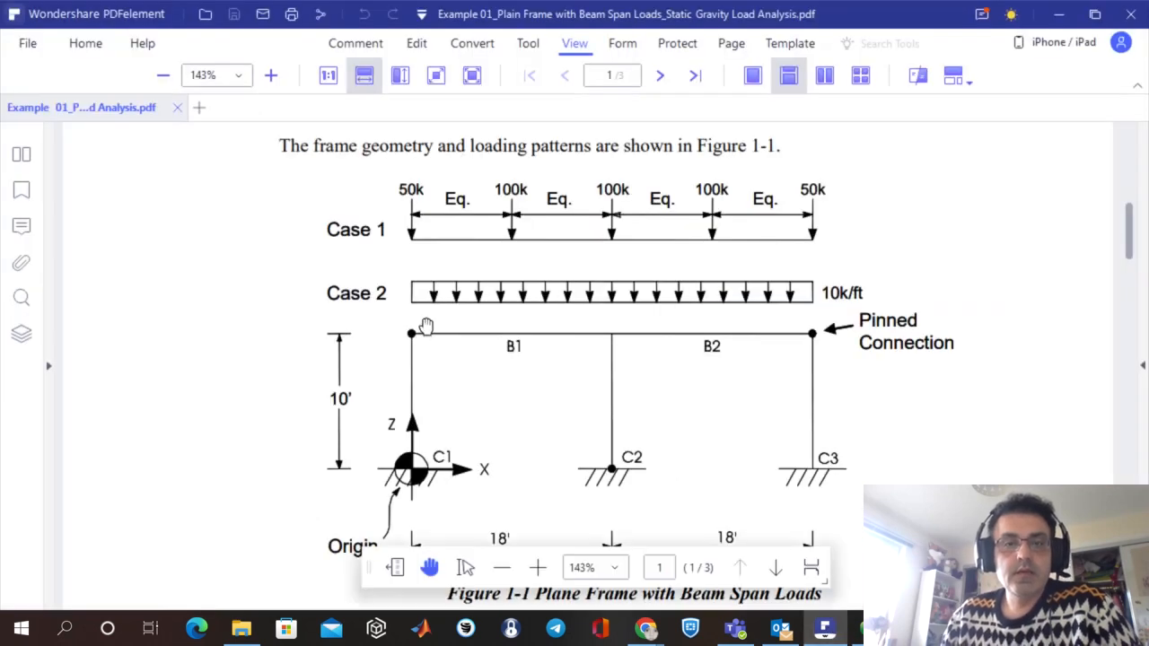
{"action": "scroll", "coordinate": [930, 467], "scroll_direction": "down", "scroll_amount": 5}
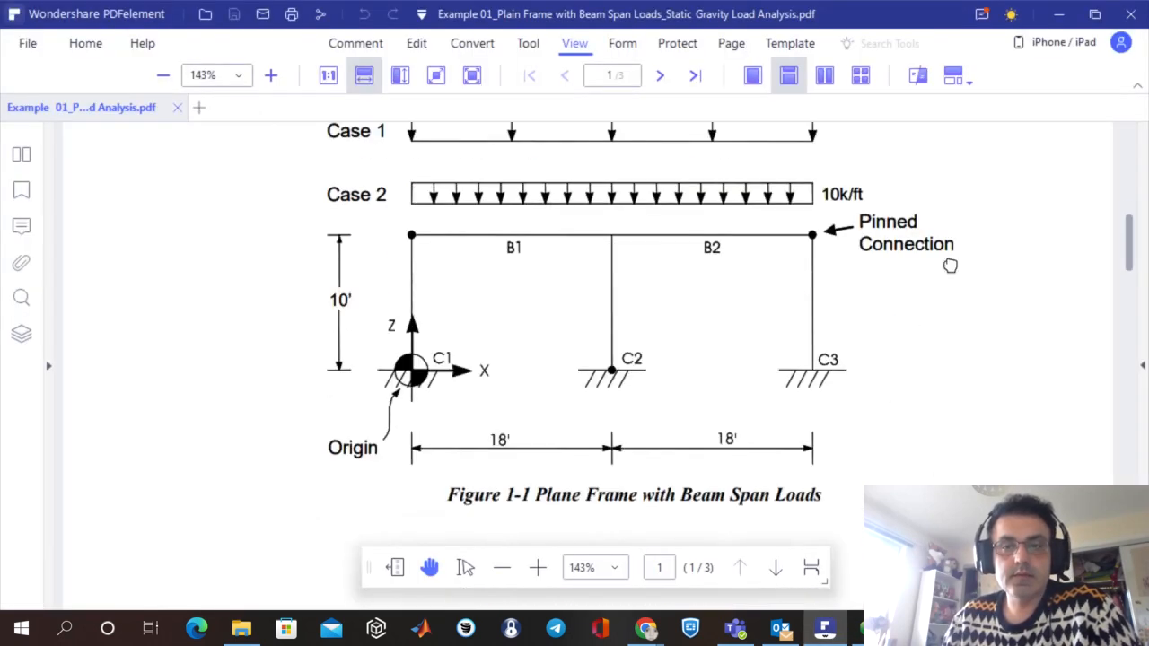
{"action": "scroll", "coordinate": [943, 408], "scroll_direction": "down", "scroll_amount": 20}
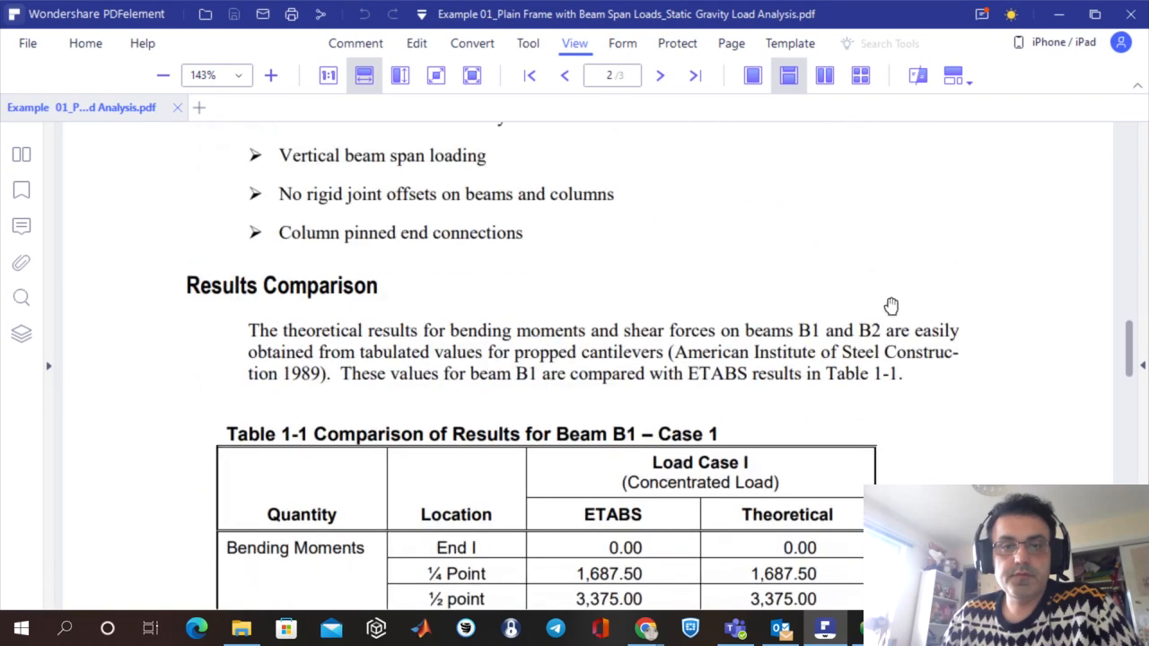
{"action": "scroll", "coordinate": [933, 362], "scroll_direction": "down", "scroll_amount": 1}
{"action": "scroll", "coordinate": [941, 398], "scroll_direction": "up", "scroll_amount": 1}
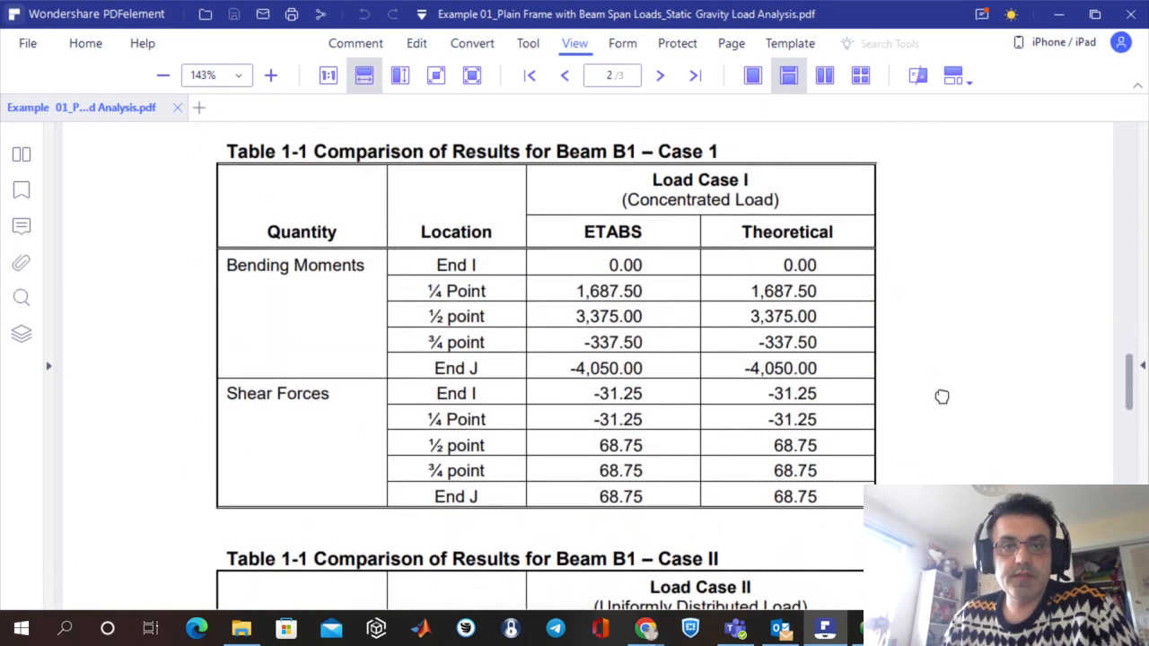
{"action": "mouse_move", "coordinate": [827, 588]}
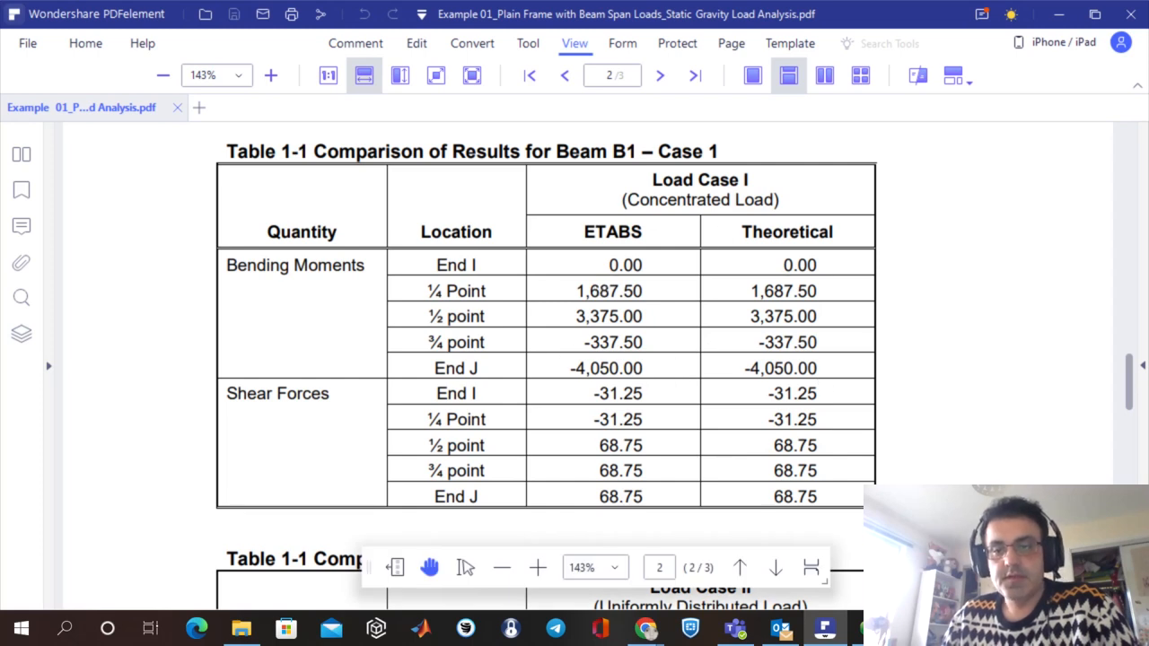
Return to ETABS and run the analysis of the model.
{"action": "key", "text": "alt+Tab"}
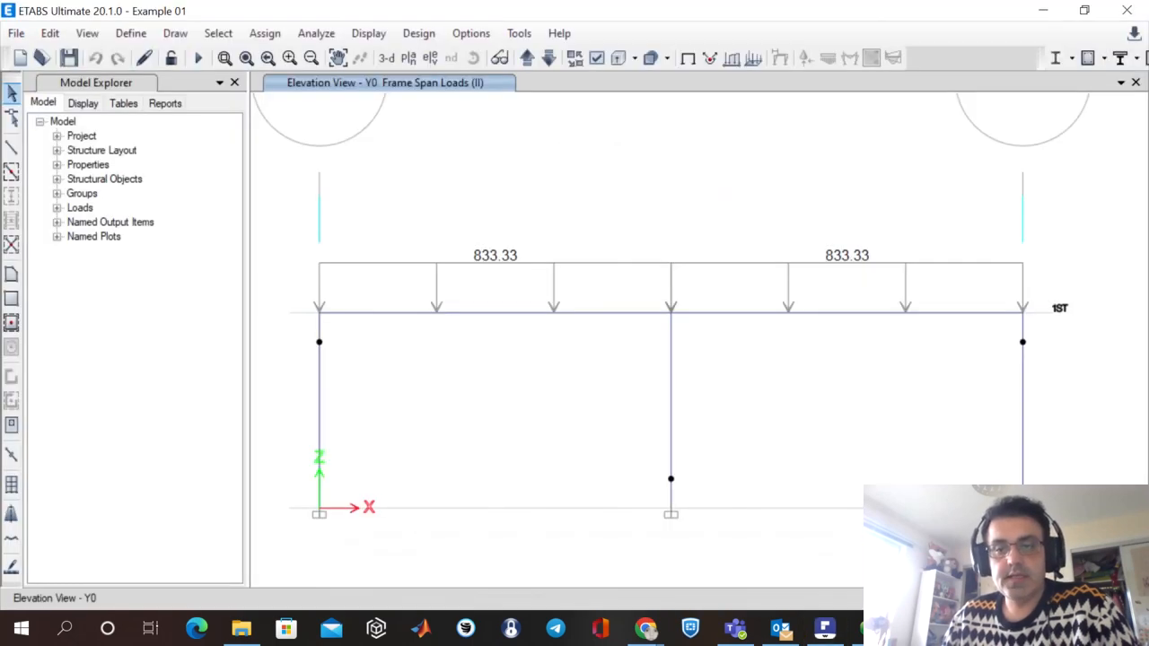
{"action": "left_click", "coordinate": [197, 60]}
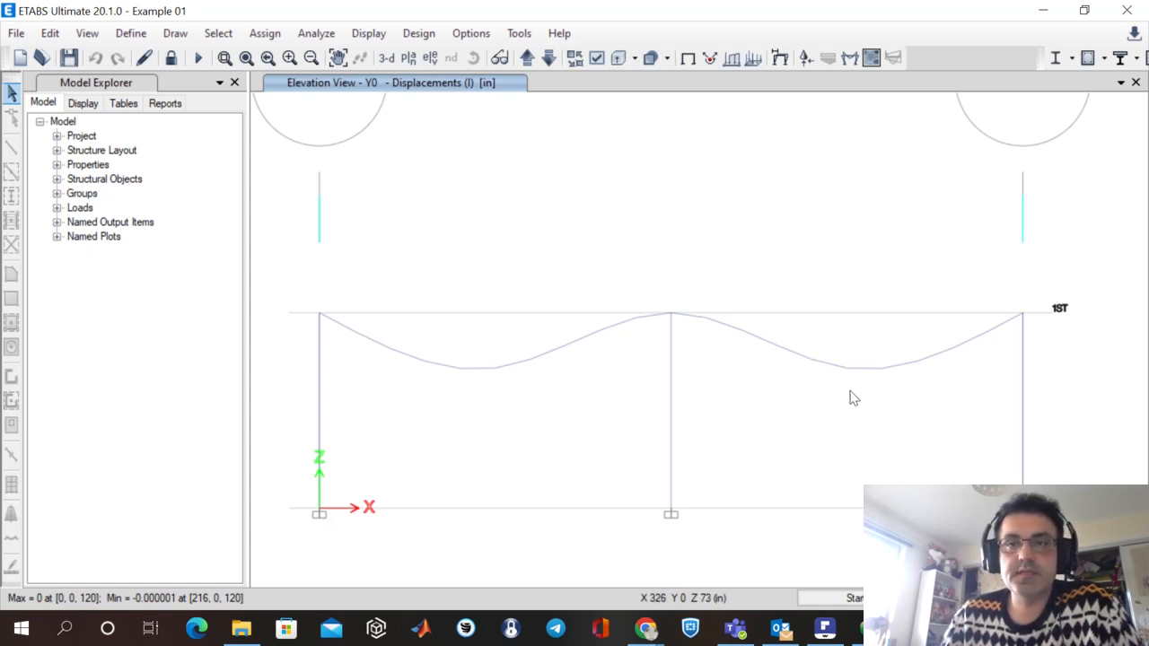
View the display options for the deformed shape and the member force diagrams, closing both dialogs without changes.
{"action": "left_click", "coordinate": [780, 59]}
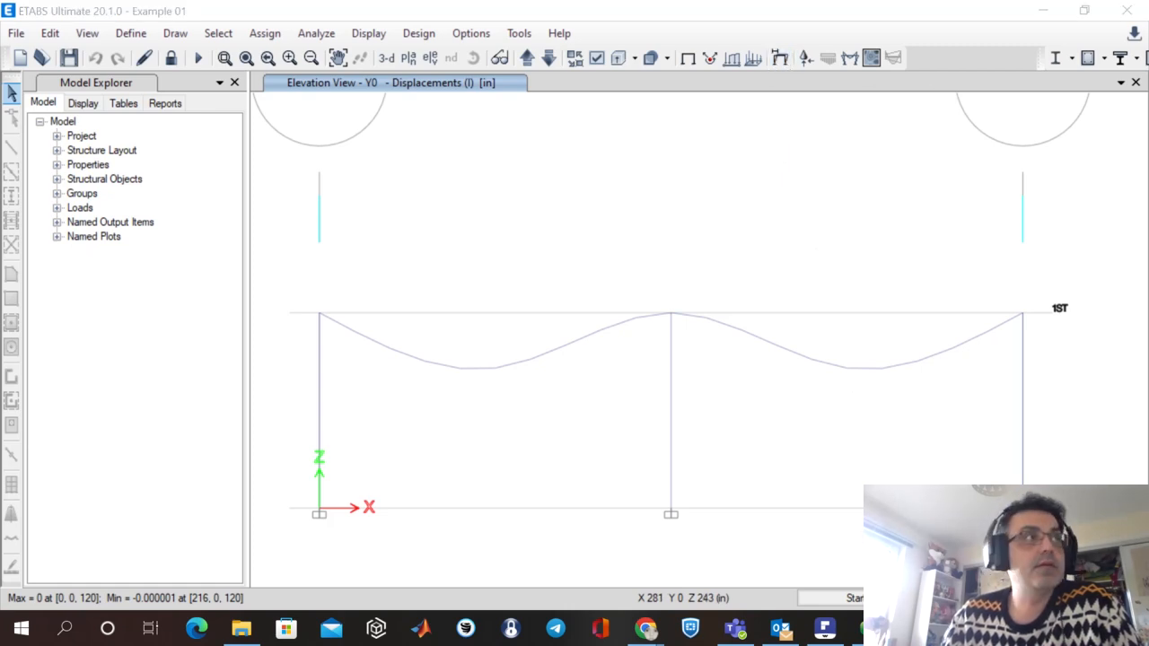
{"action": "left_click_drag", "start_coordinate": [725, 323], "coordinate": [834, 94]}
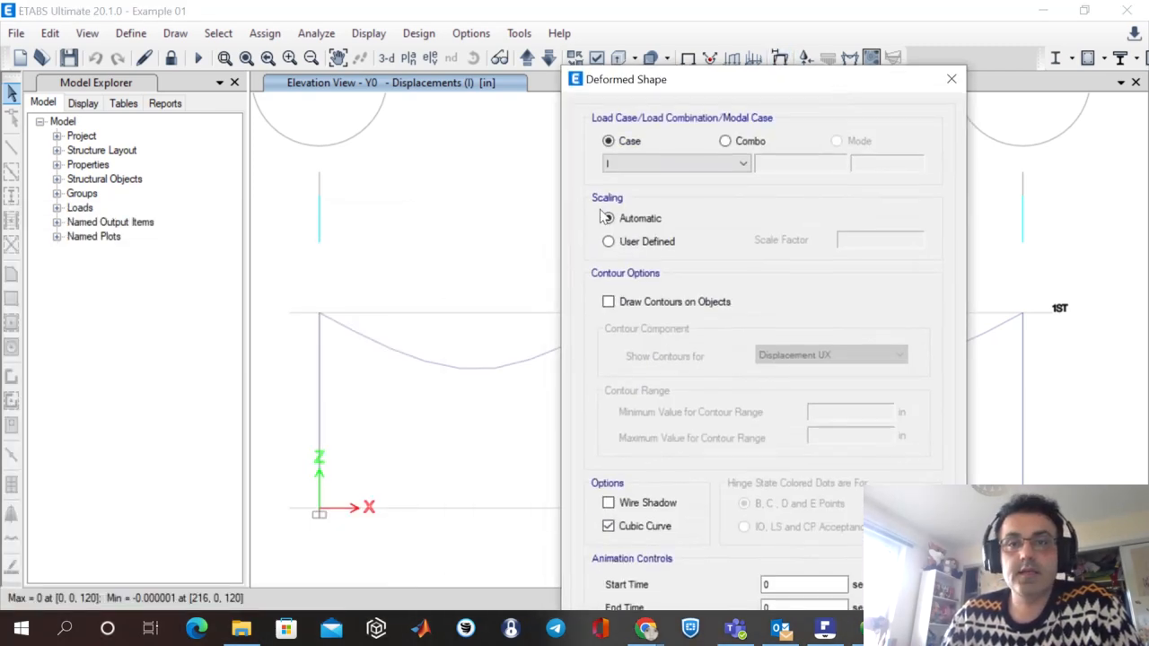
{"action": "left_click", "coordinate": [951, 79]}
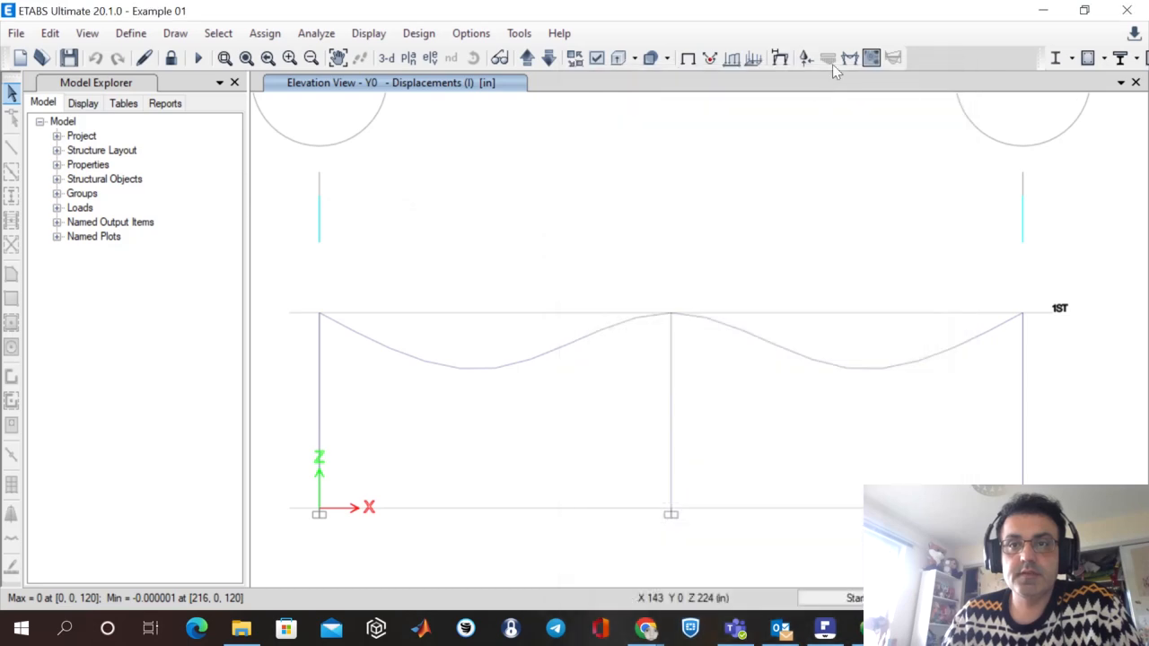
{"action": "left_click", "coordinate": [852, 57]}
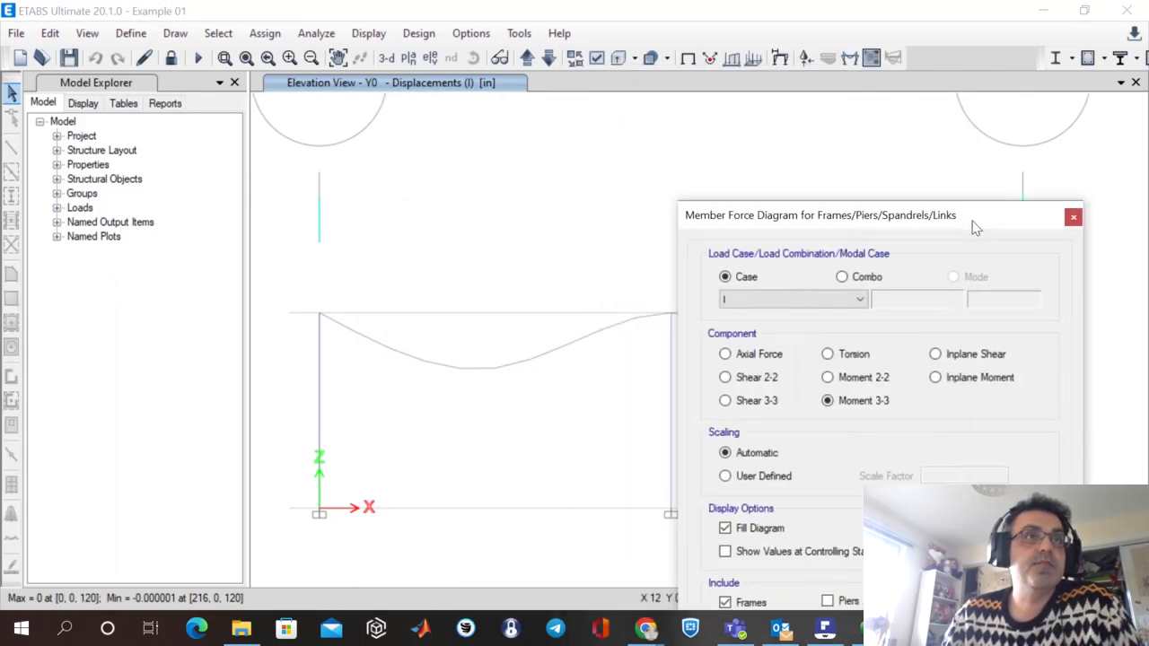
{"action": "left_click_drag", "start_coordinate": [975, 225], "coordinate": [926, 44]}
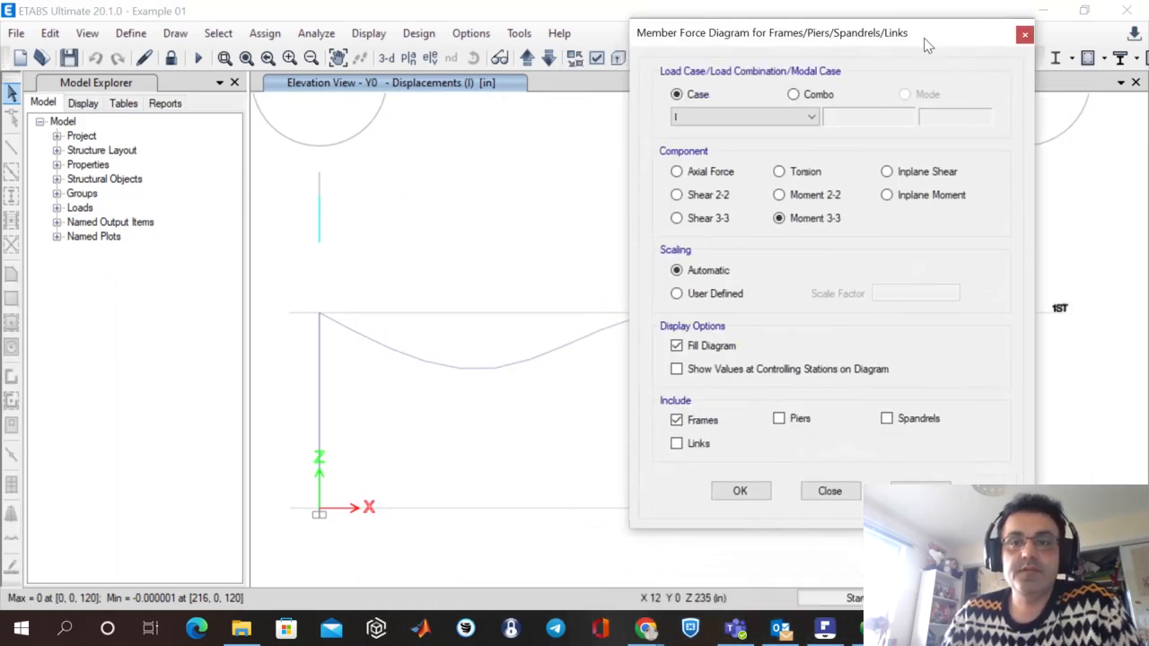
{"action": "left_click", "coordinate": [1025, 33]}
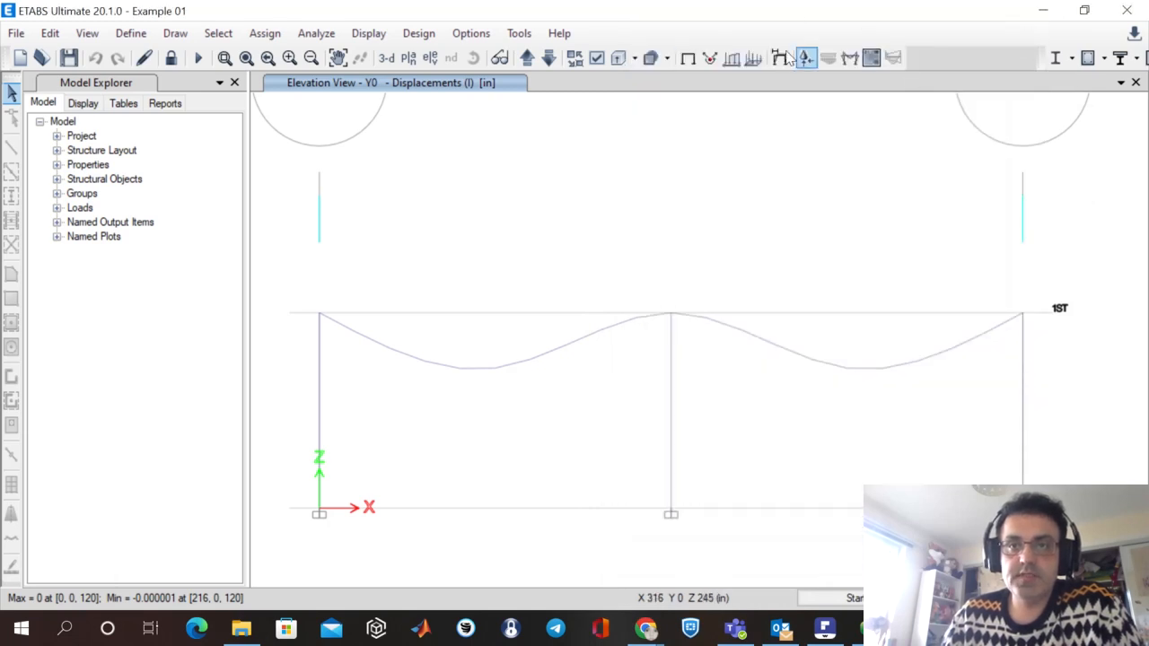
Display the Moment 3-3 diagram of the frames for load case I on the Y0 elevation, filled and automatically scaled.
{"action": "left_click", "coordinate": [364, 36]}
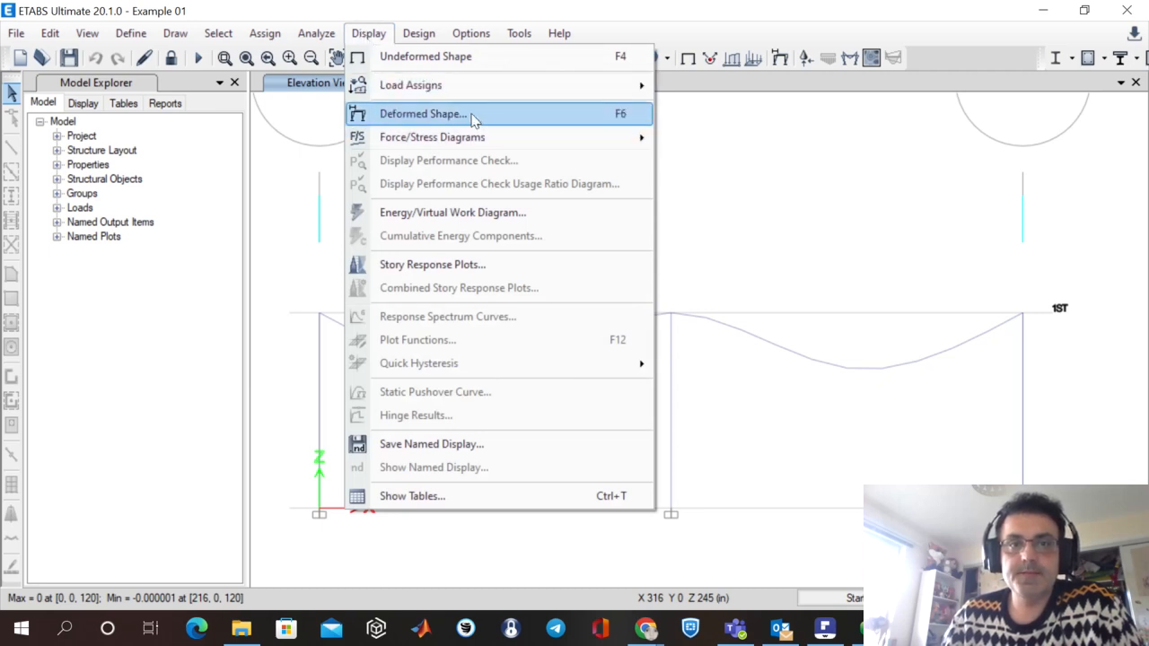
{"action": "mouse_move", "coordinate": [487, 142]}
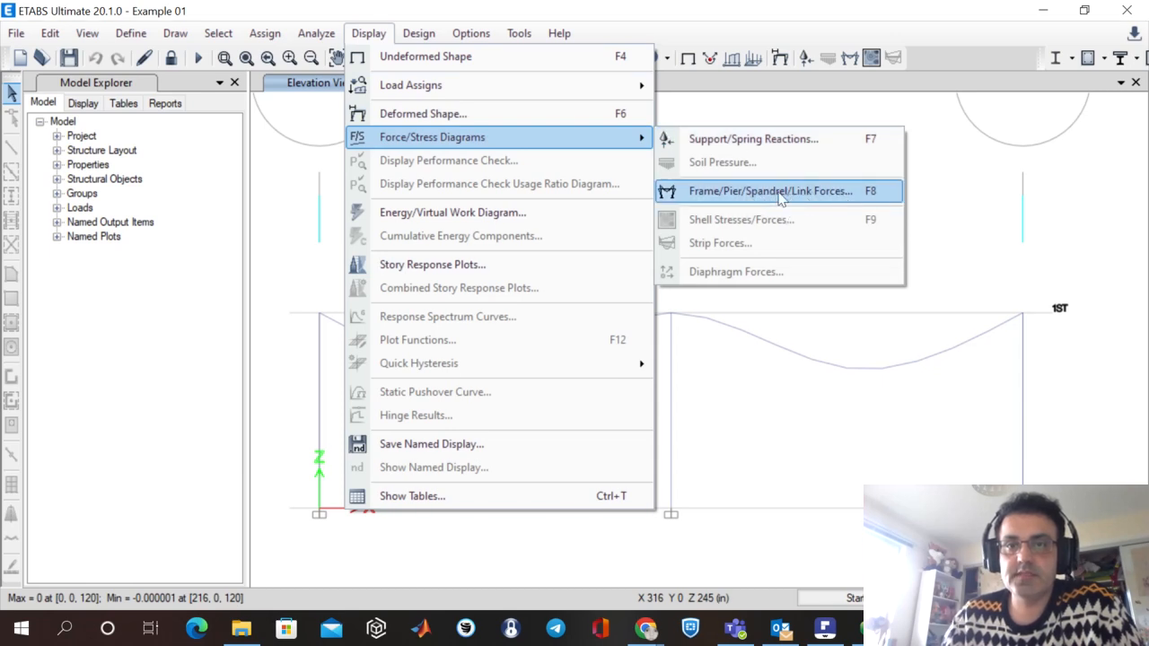
{"action": "left_click", "coordinate": [744, 196]}
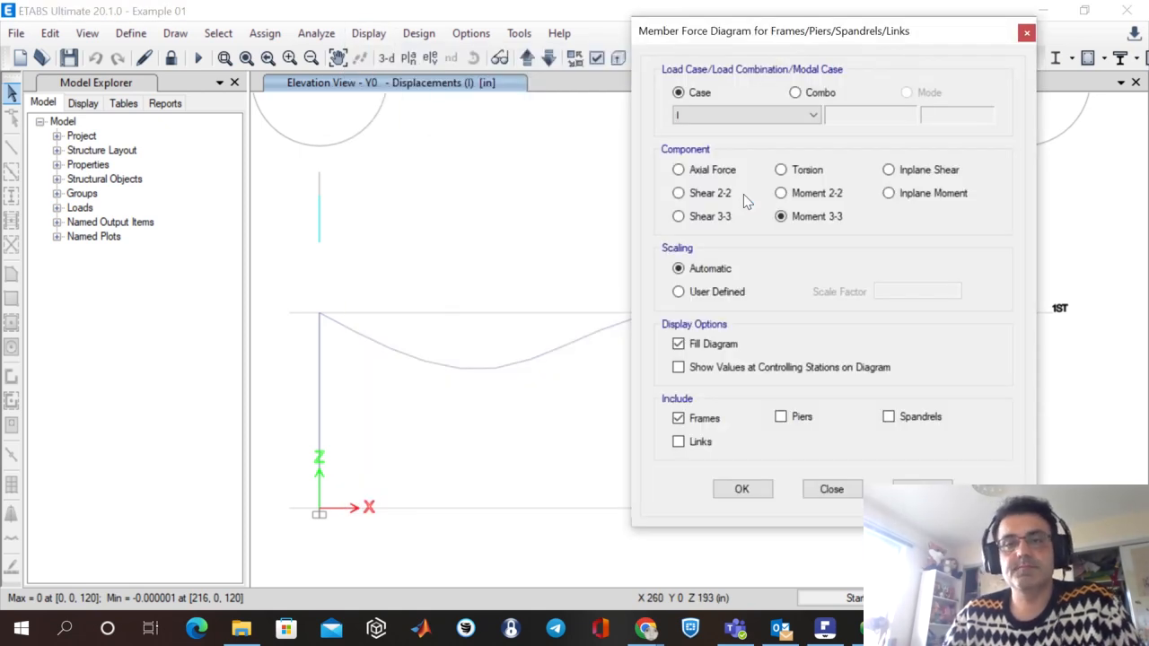
{"action": "left_click", "coordinate": [720, 117]}
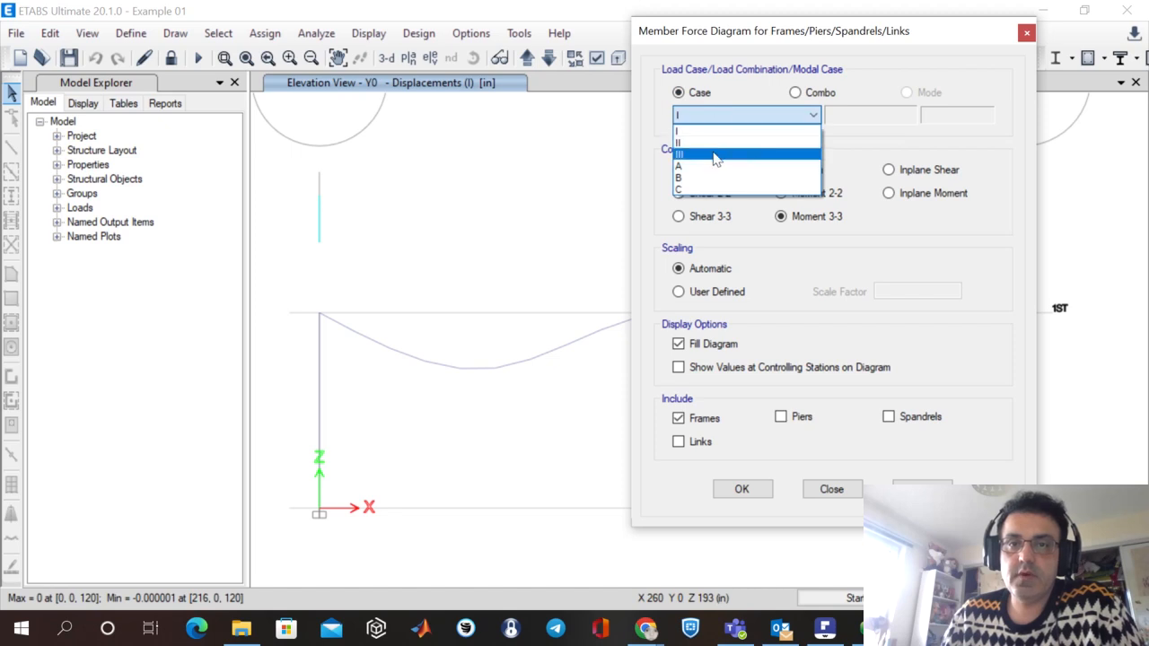
{"action": "left_click", "coordinate": [716, 133]}
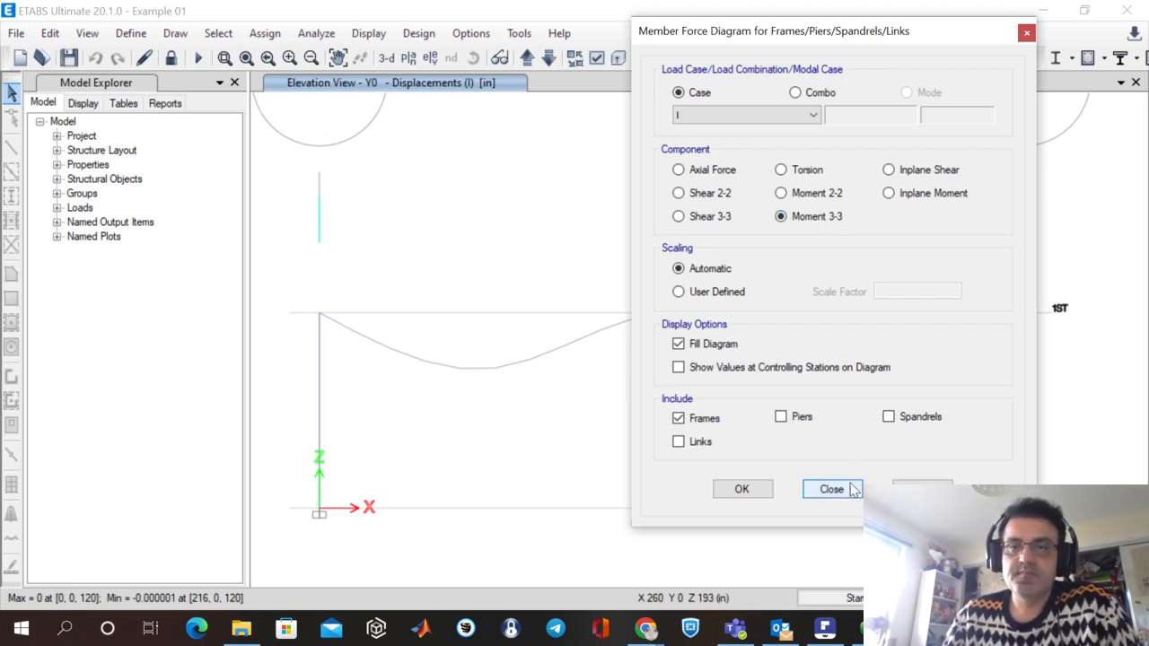
{"action": "left_click", "coordinate": [741, 489]}
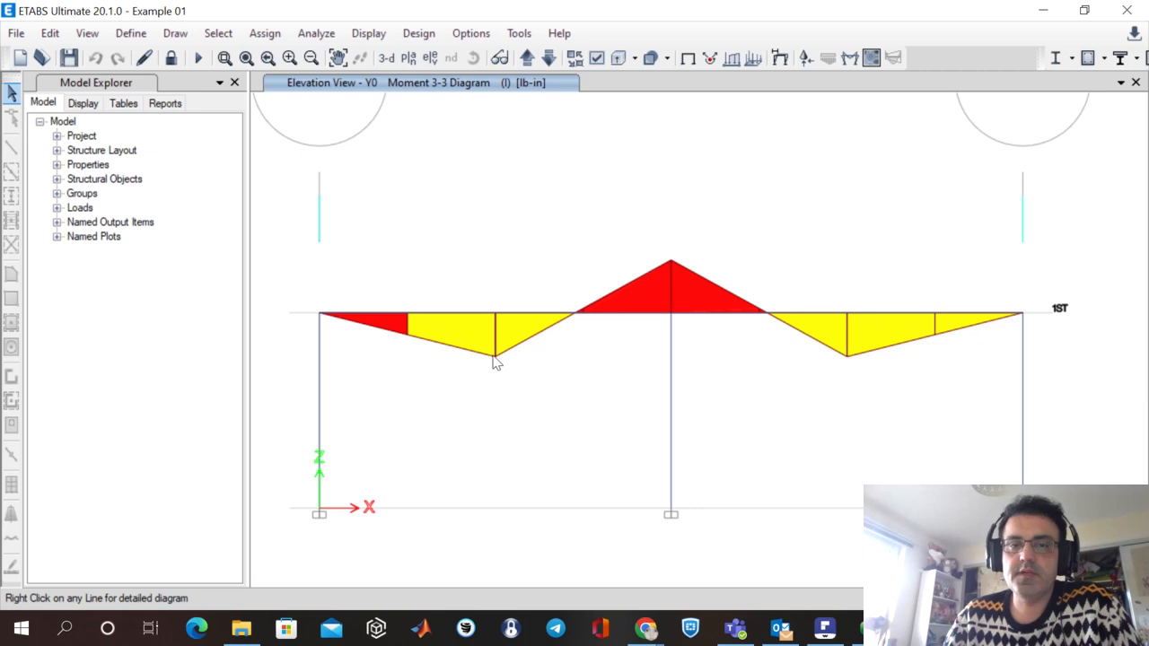
Open the detailed force diagrams of beam B1 for load case I and read the values near midspan.
{"action": "mouse_move", "coordinate": [506, 321]}
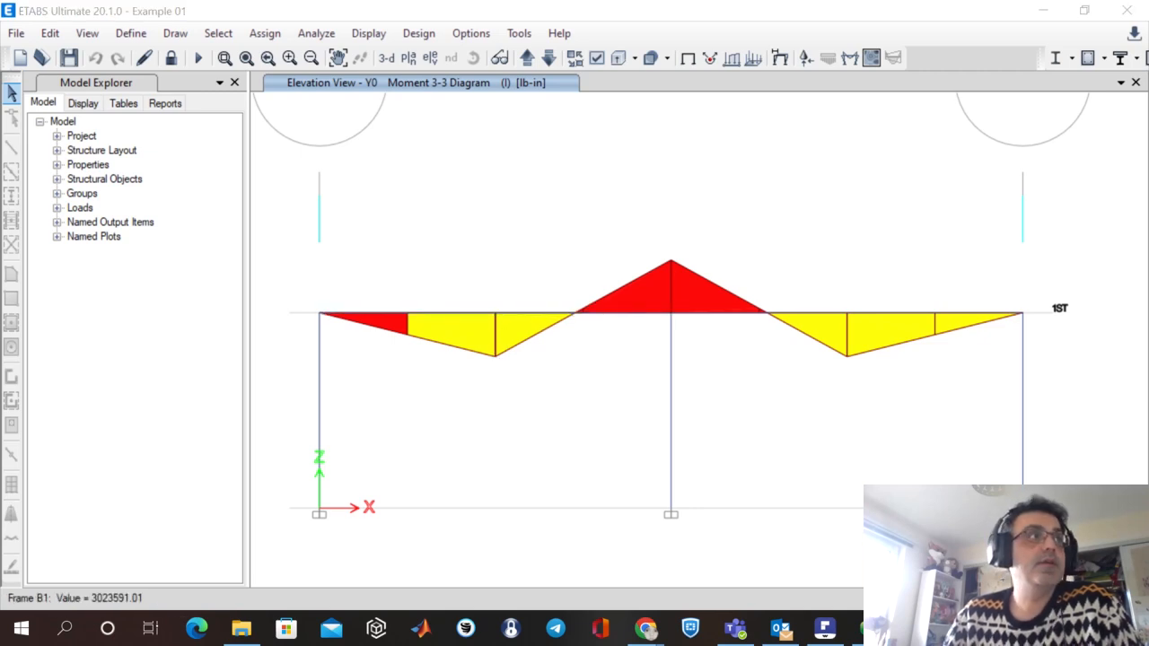
{"action": "left_click_drag", "start_coordinate": [0, 170], "coordinate": [930, 29]}
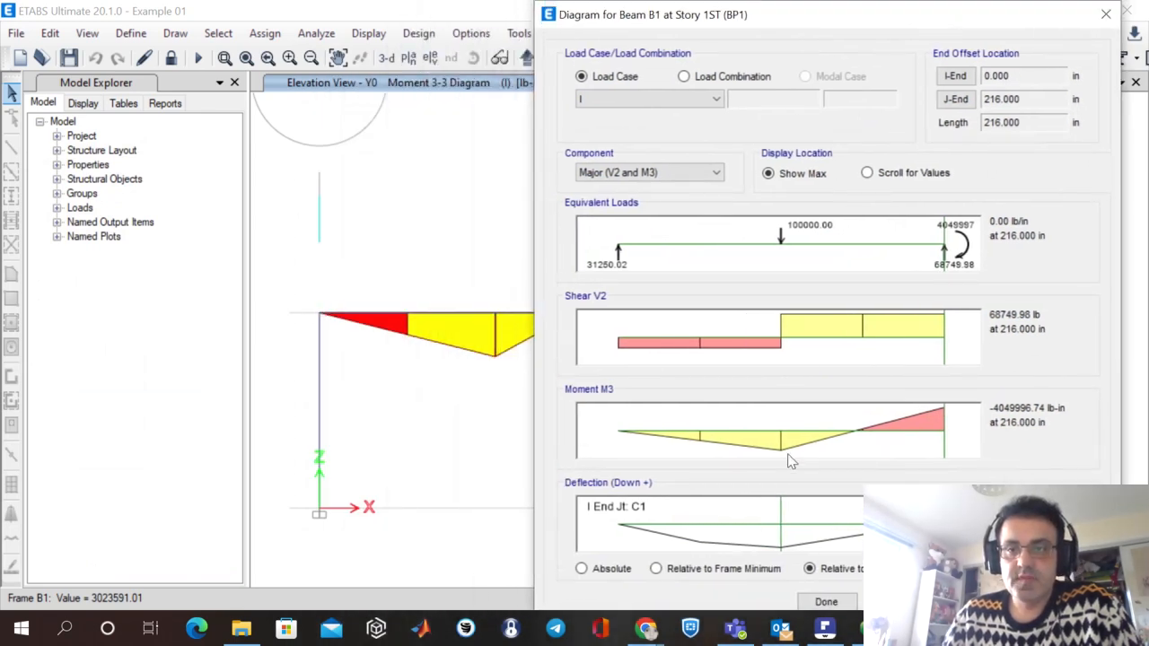
{"action": "left_click", "coordinate": [779, 456]}
{"action": "left_click_drag", "start_coordinate": [779, 456], "coordinate": [782, 455]}
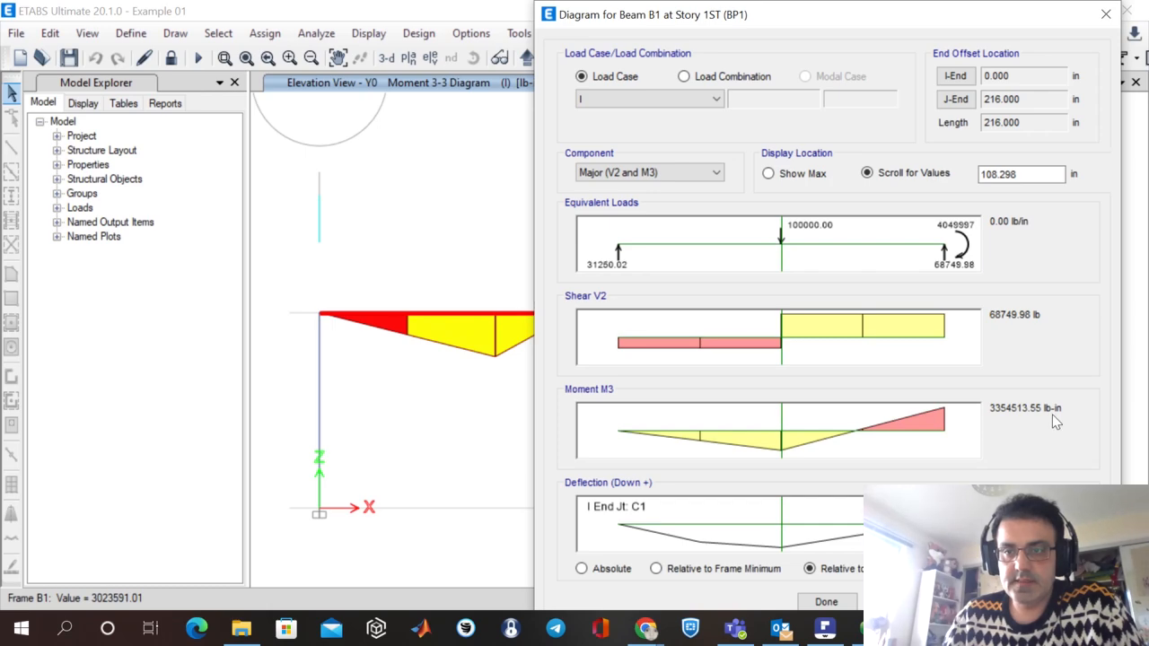
Check the ½ point bending moment in the PDF's Case 1 table, then reread beam B1's moment M3 near midspan in ETABS.
{"action": "left_click", "coordinate": [822, 630]}
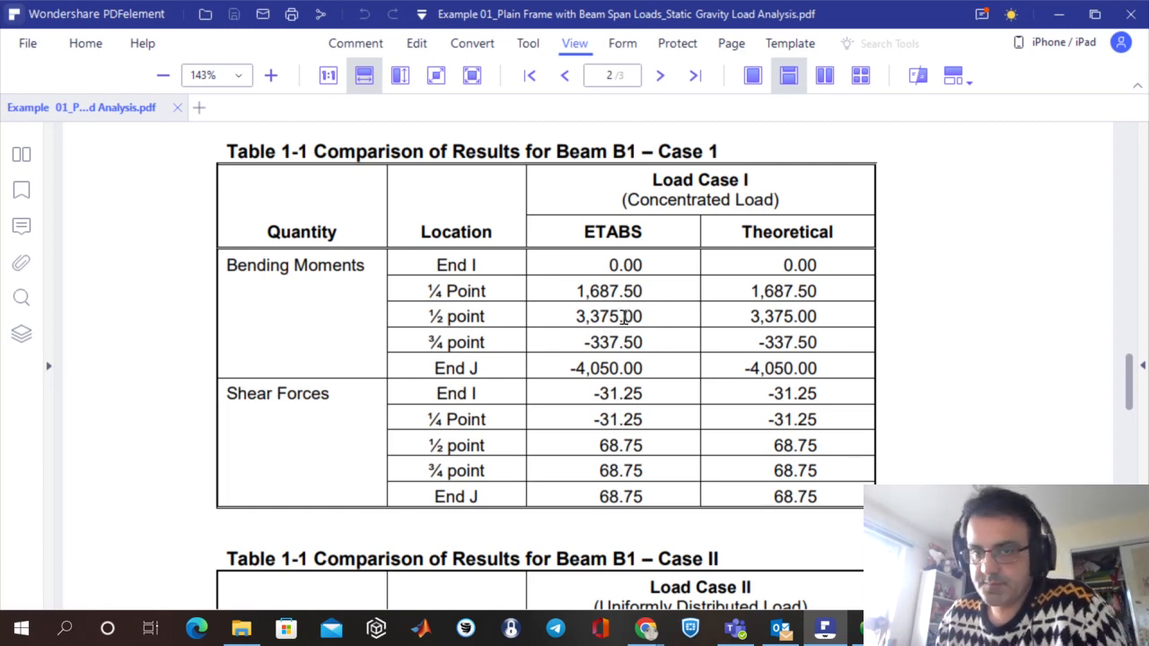
{"action": "left_click", "coordinate": [915, 628]}
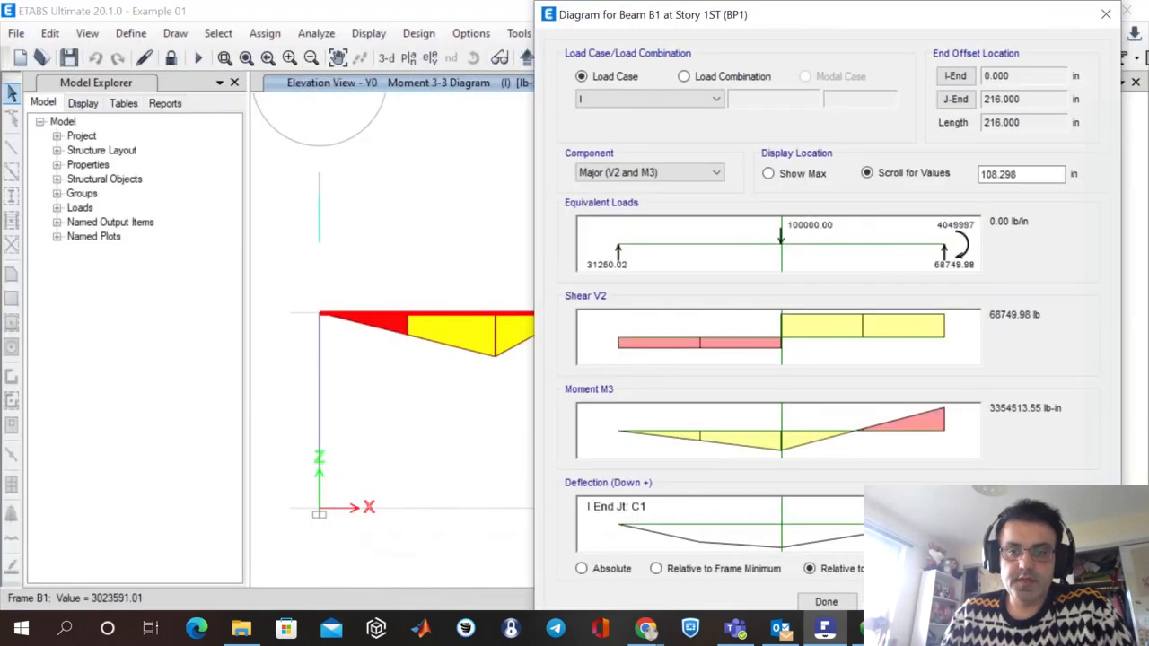
{"action": "left_click", "coordinate": [781, 453]}
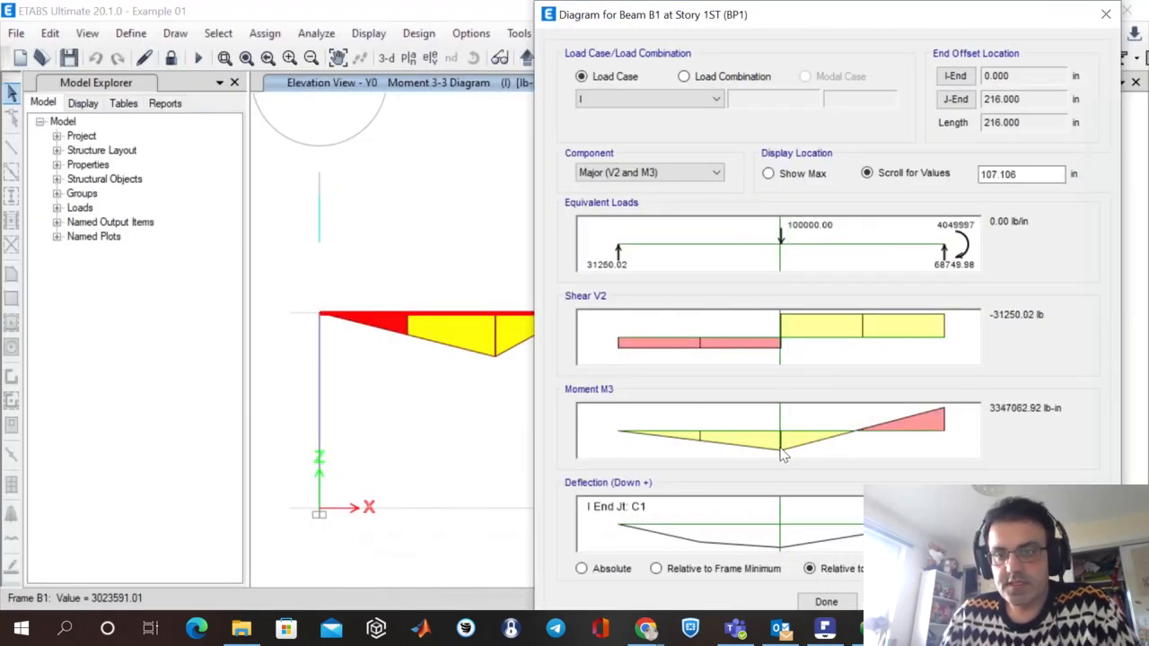
{"action": "left_click", "coordinate": [781, 447]}
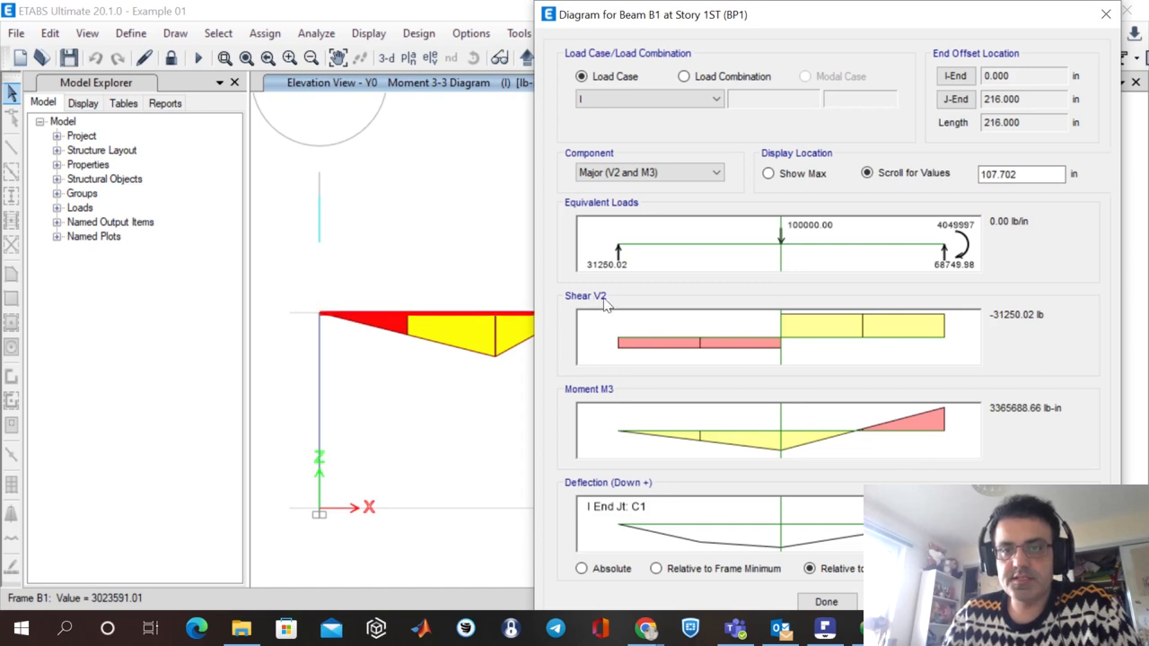
Read beam B1's shear V2 and moment M3 near the three-quarter point for load case I, and close its force diagrams.
{"action": "left_click_drag", "start_coordinate": [756, 11], "coordinate": [1087, 257]}
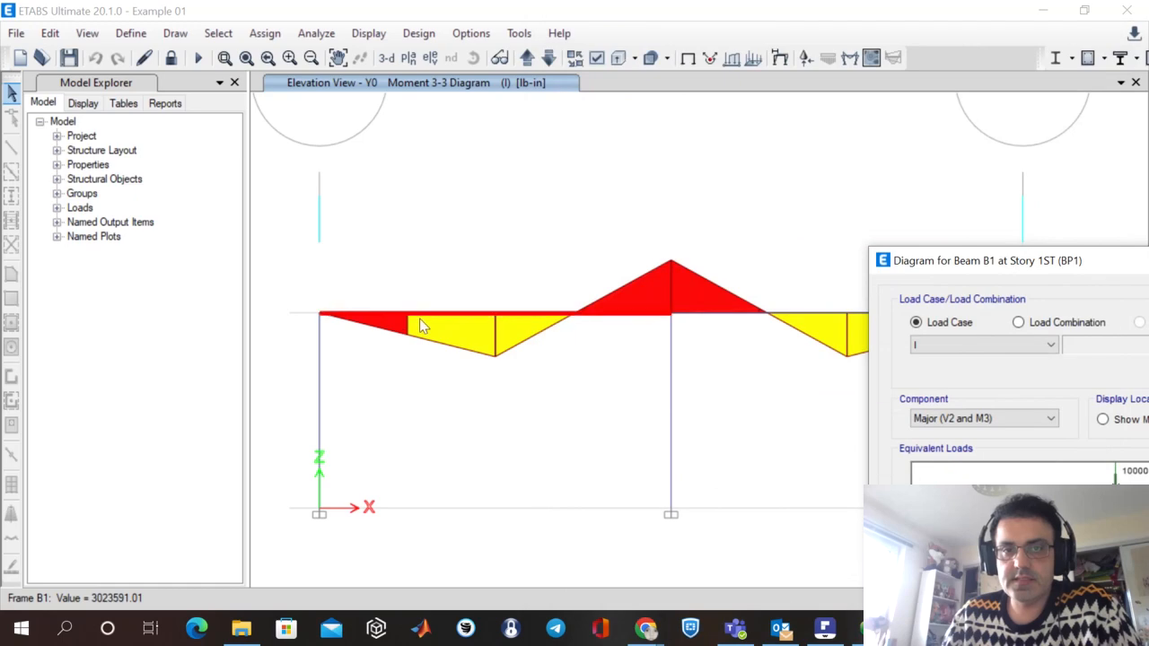
{"action": "left_click_drag", "start_coordinate": [1010, 269], "coordinate": [723, 22]}
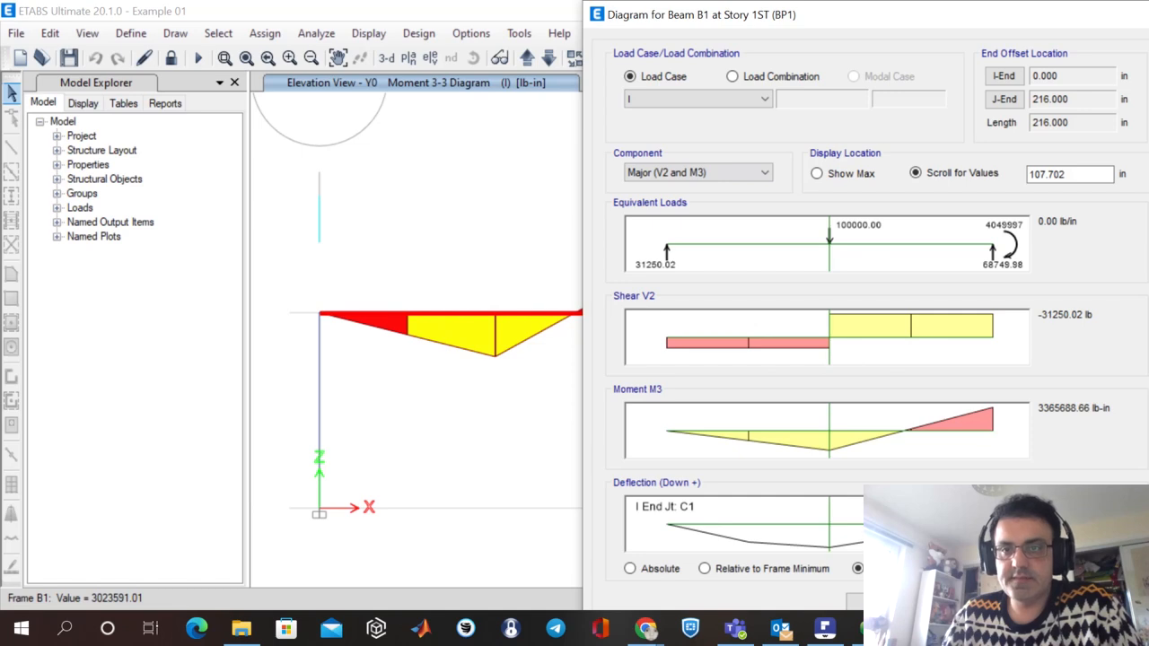
{"action": "left_click_drag", "start_coordinate": [902, 339], "coordinate": [908, 368]}
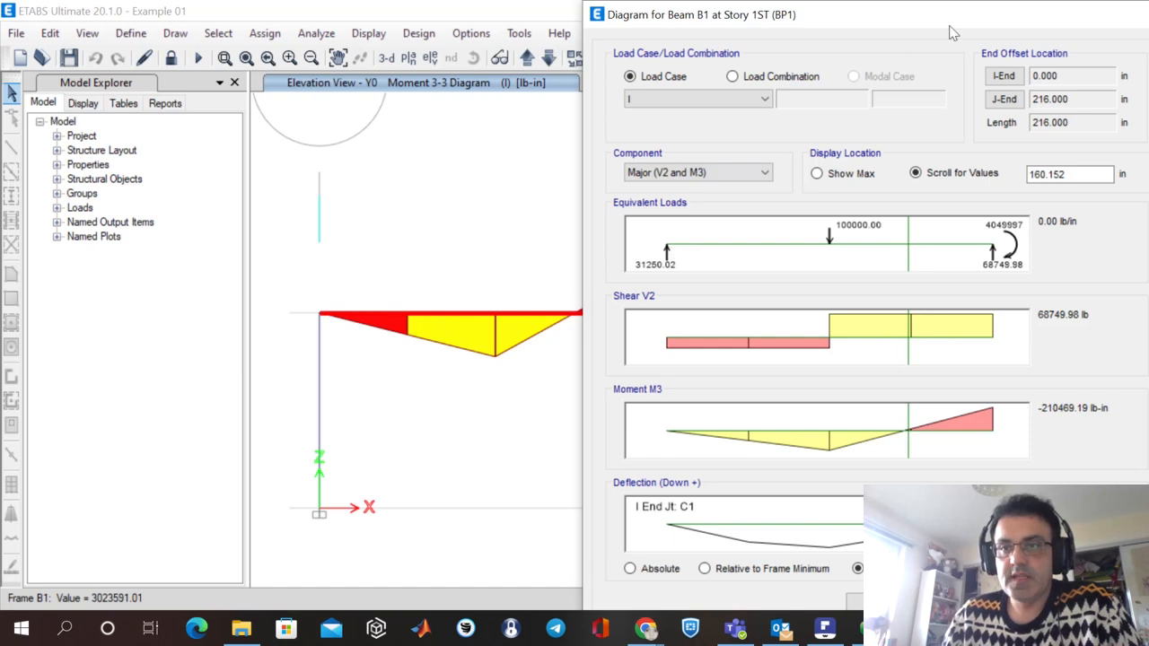
{"action": "left_click_drag", "start_coordinate": [954, 27], "coordinate": [856, 27]}
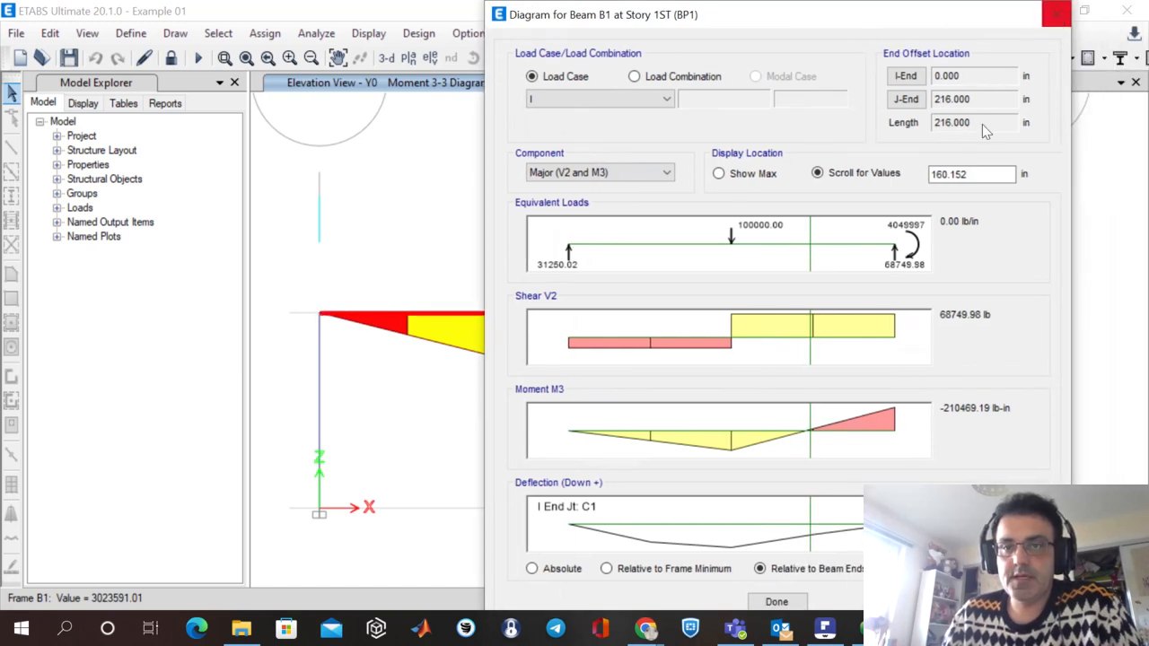
{"action": "left_click", "coordinate": [1056, 15]}
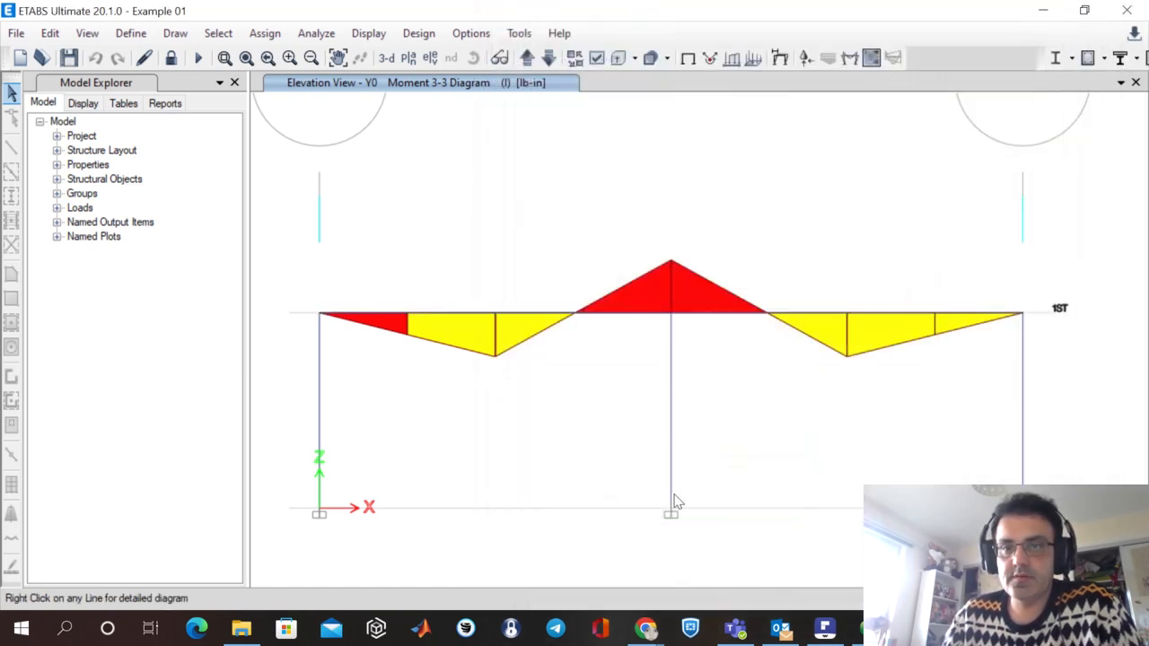
Switch to the verification PDF and review beam B1's Case 1 results table and the frame geometry and loading in Figure 1-1.
{"action": "left_click", "coordinate": [824, 629]}
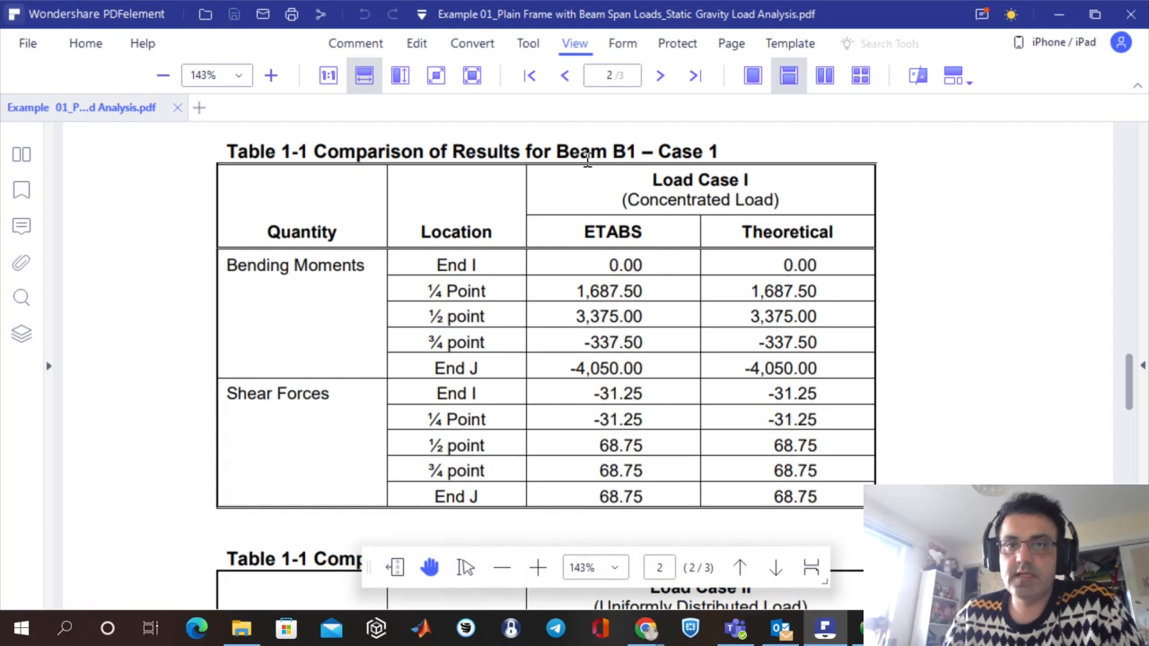
{"action": "left_click_drag", "start_coordinate": [884, 184], "coordinate": [505, 336]}
{"action": "scroll", "coordinate": [883, 397], "scroll_direction": "up", "scroll_amount": 15}
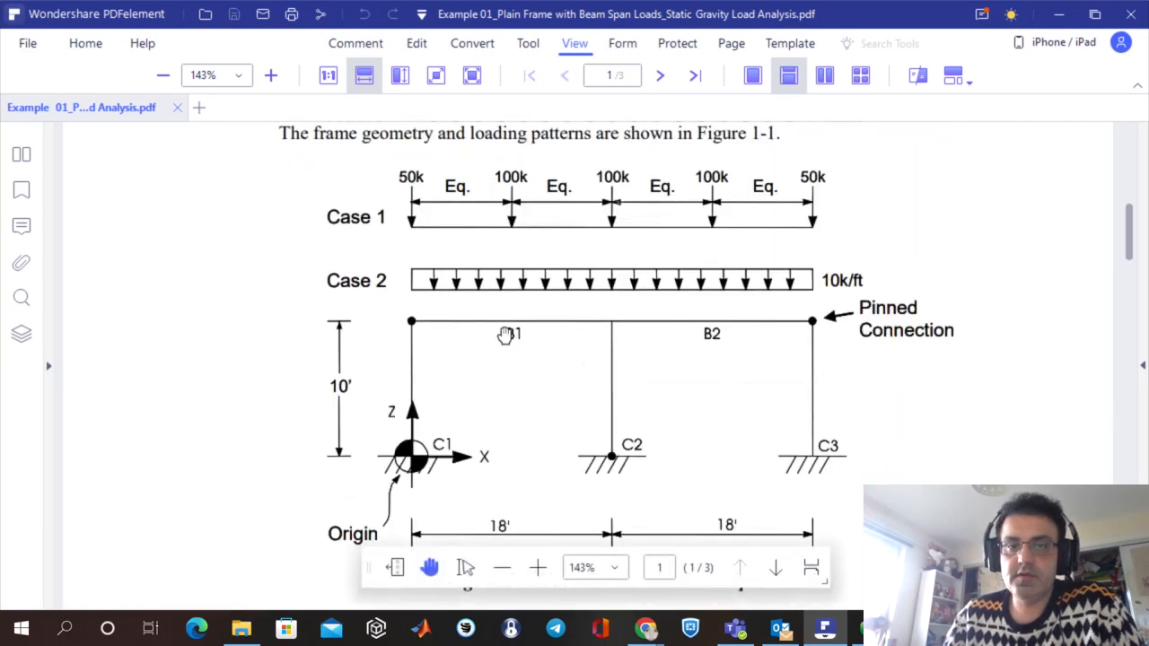
{"action": "left_click_drag", "start_coordinate": [790, 352], "coordinate": [790, 365]}
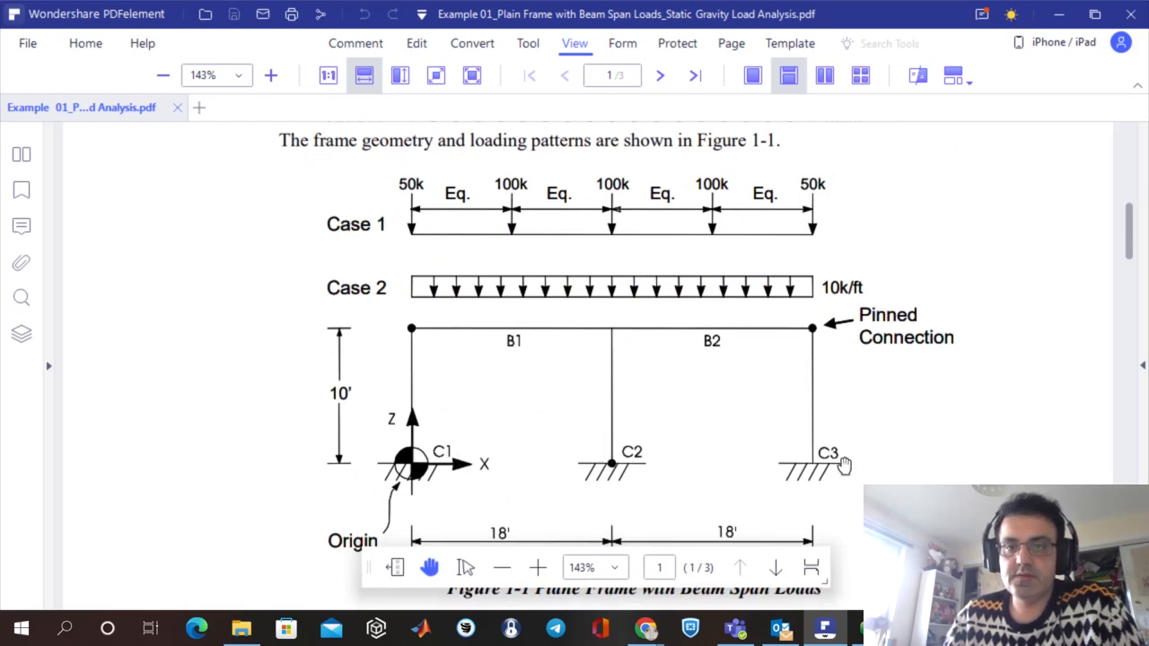
Examine the bending moments and shear forces in the PDF's Case II comparison tables for beam B1.
{"action": "scroll", "coordinate": [807, 466], "scroll_direction": "down", "scroll_amount": 10}
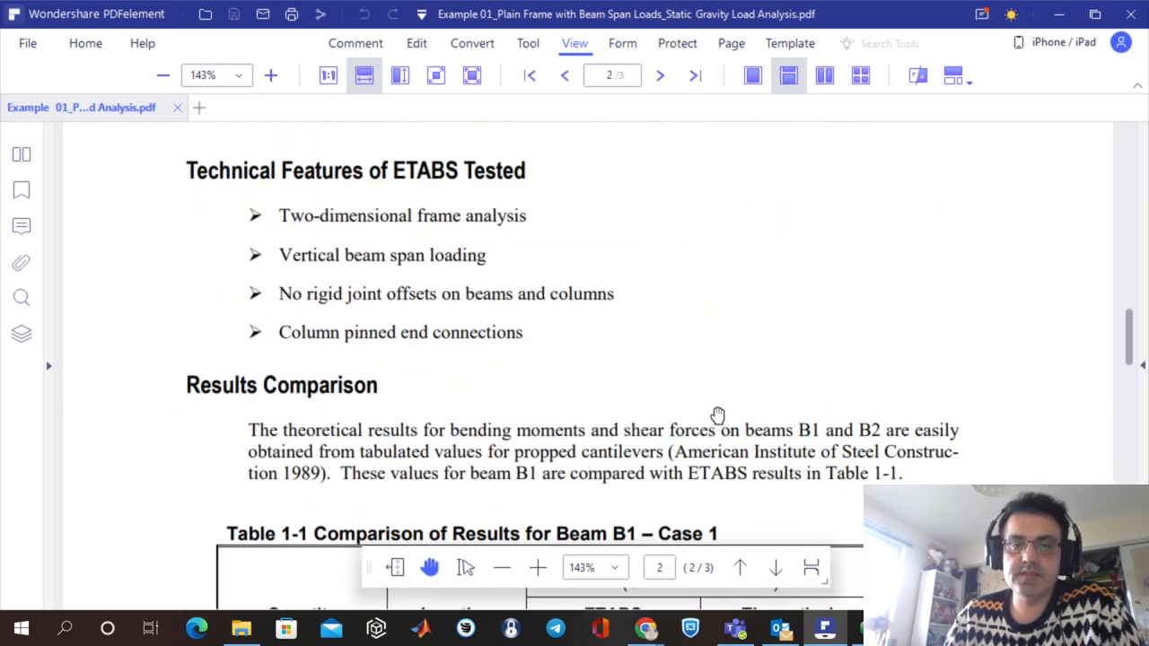
{"action": "scroll", "coordinate": [718, 415], "scroll_direction": "down", "scroll_amount": 10}
{"action": "scroll", "coordinate": [798, 412], "scroll_direction": "down", "scroll_amount": 4}
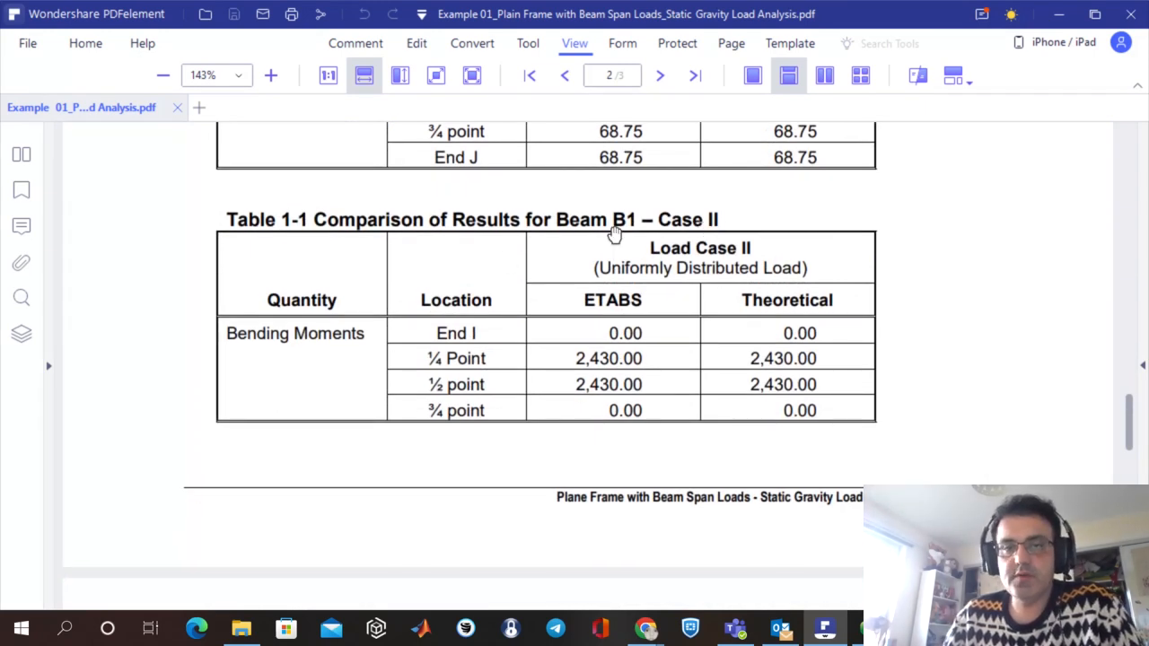
{"action": "scroll", "coordinate": [673, 464], "scroll_direction": "down", "scroll_amount": 3}
{"action": "scroll", "coordinate": [673, 464], "scroll_direction": "down", "scroll_amount": 7}
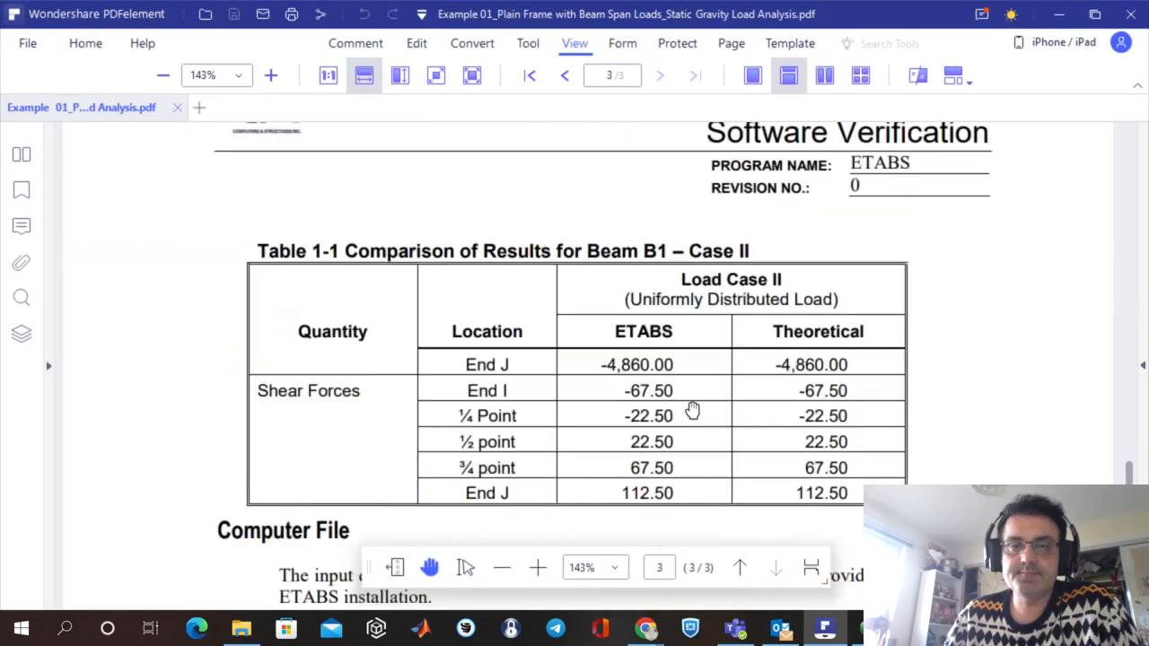
{"action": "scroll", "coordinate": [692, 405], "scroll_direction": "down", "scroll_amount": 2}
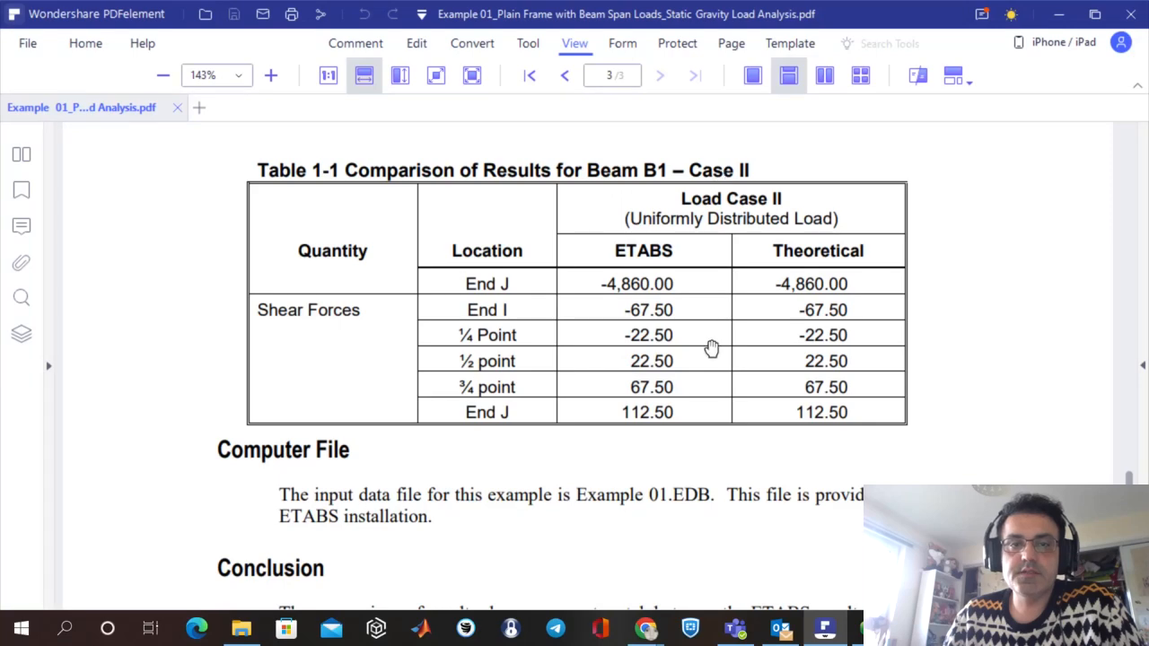
Read the verification document's conclusion, and switch back to the Moment 3-3 diagram in ETABS from the document's first page.
{"action": "scroll", "coordinate": [811, 406], "scroll_direction": "down", "scroll_amount": 3}
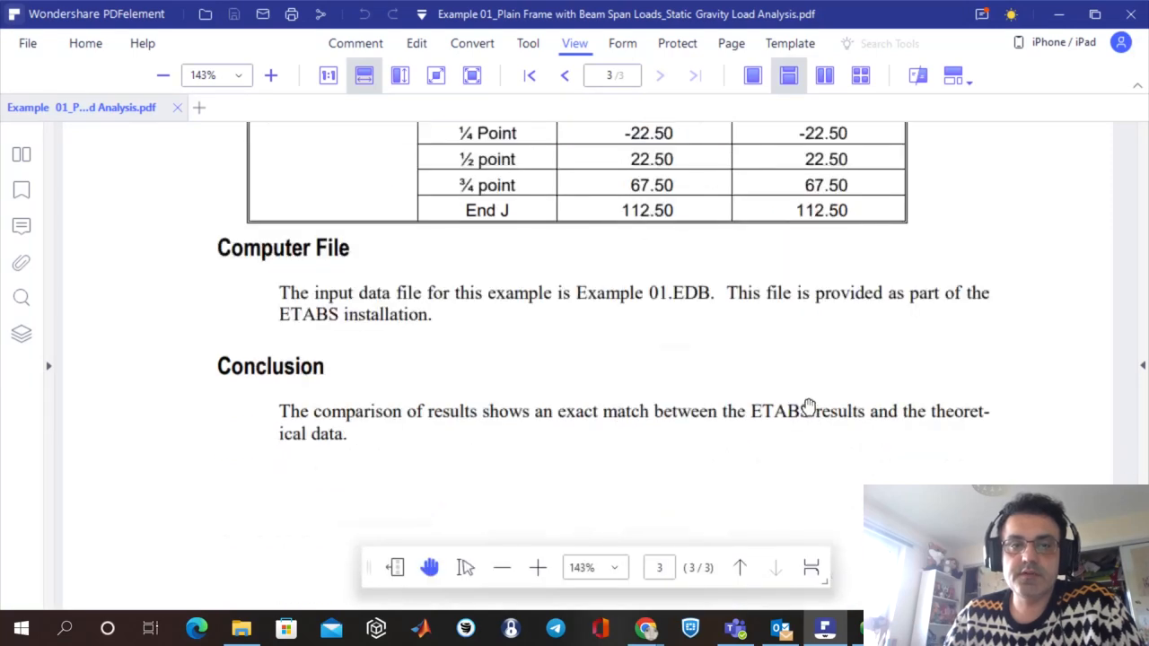
{"action": "scroll", "coordinate": [810, 406], "scroll_direction": "up", "scroll_amount": 3}
{"action": "scroll", "coordinate": [810, 406], "scroll_direction": "down", "scroll_amount": 5}
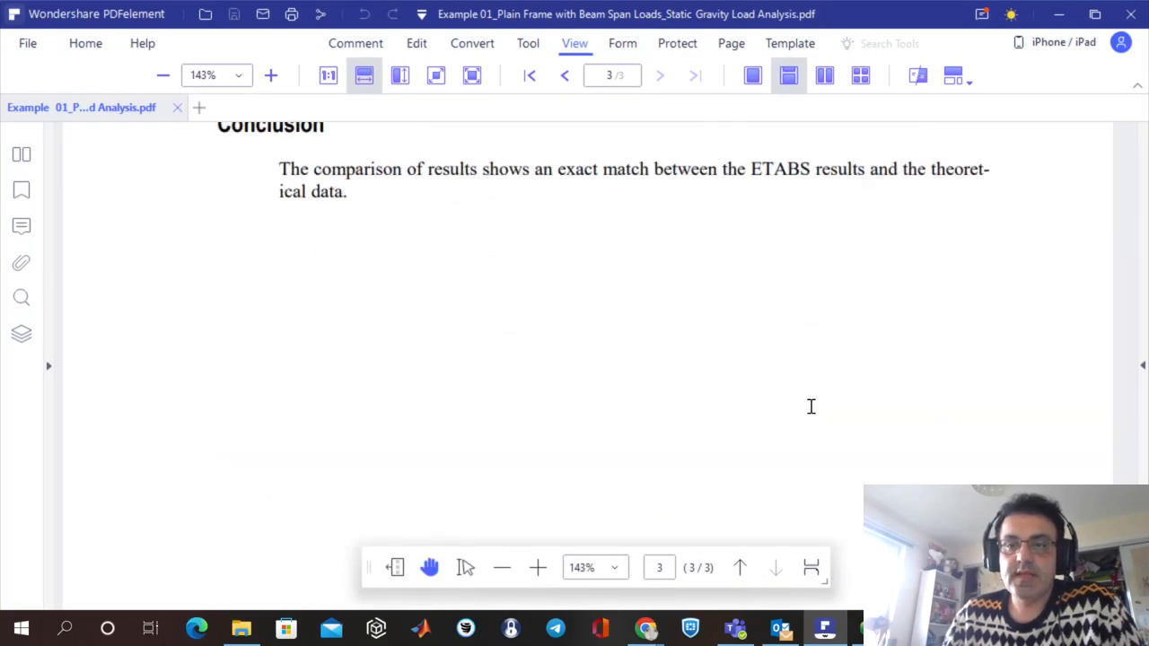
{"action": "scroll", "coordinate": [809, 405], "scroll_direction": "up", "scroll_amount": 8}
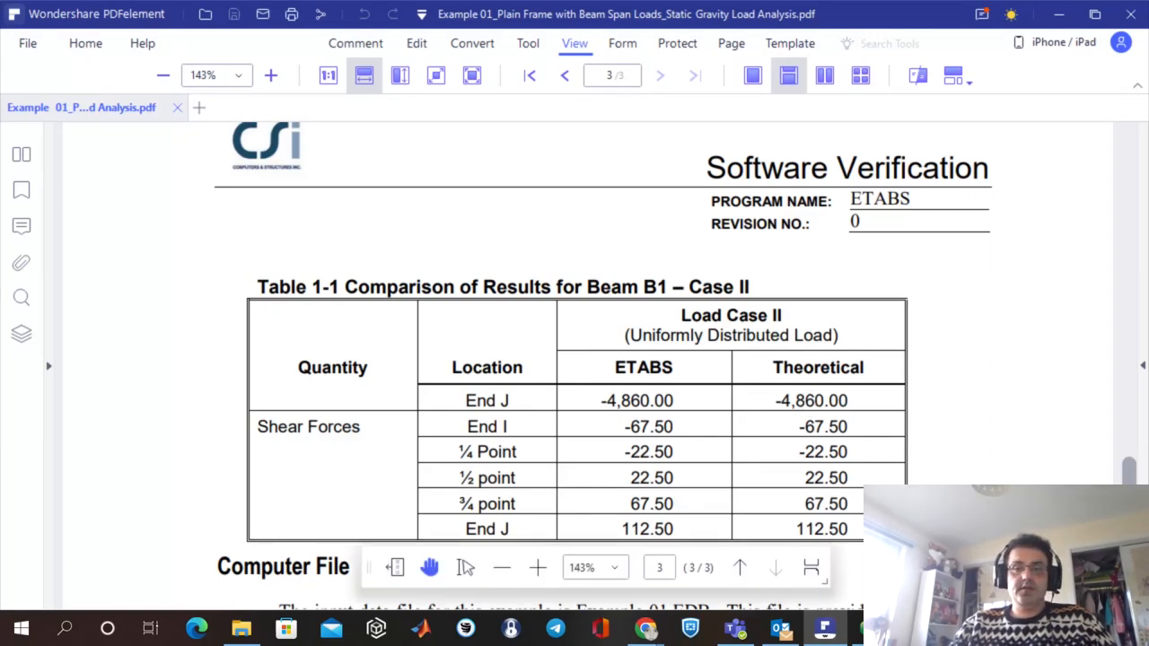
{"action": "left_click_drag", "start_coordinate": [1132, 475], "coordinate": [1144, 129]}
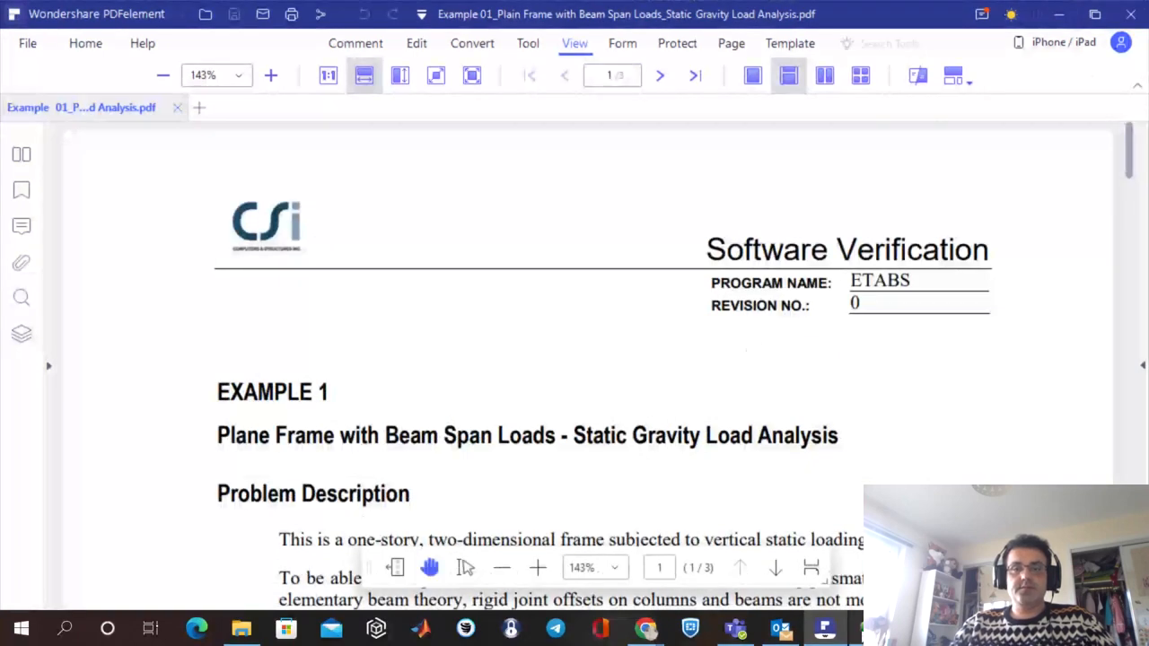
{"action": "key", "text": "alt+Tab"}
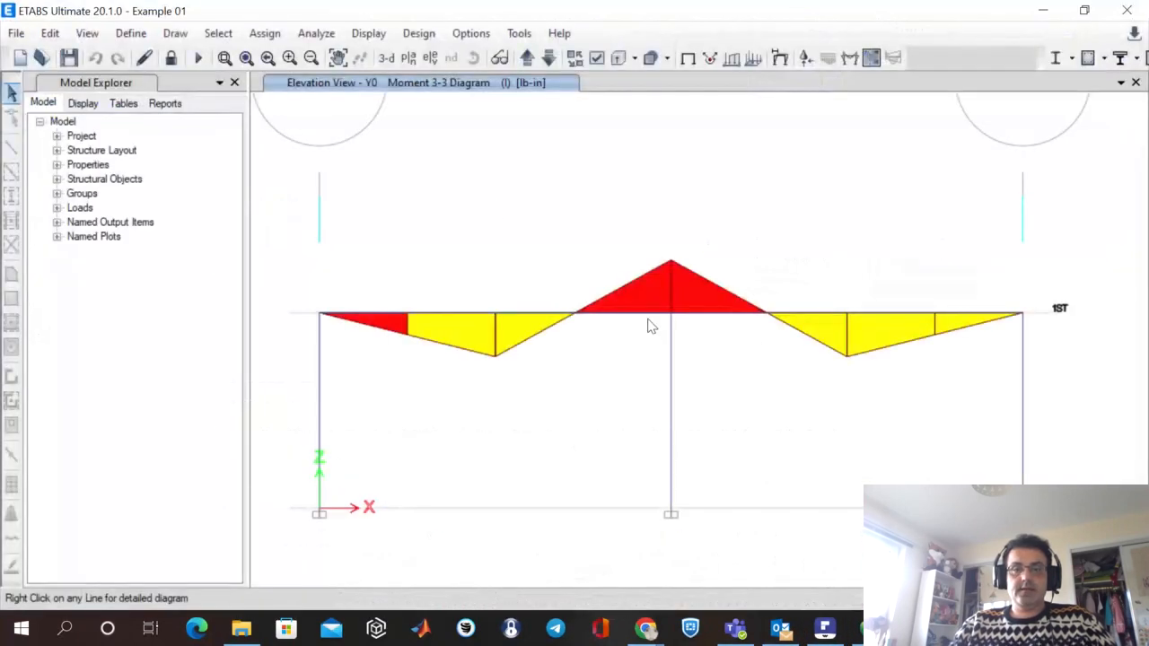